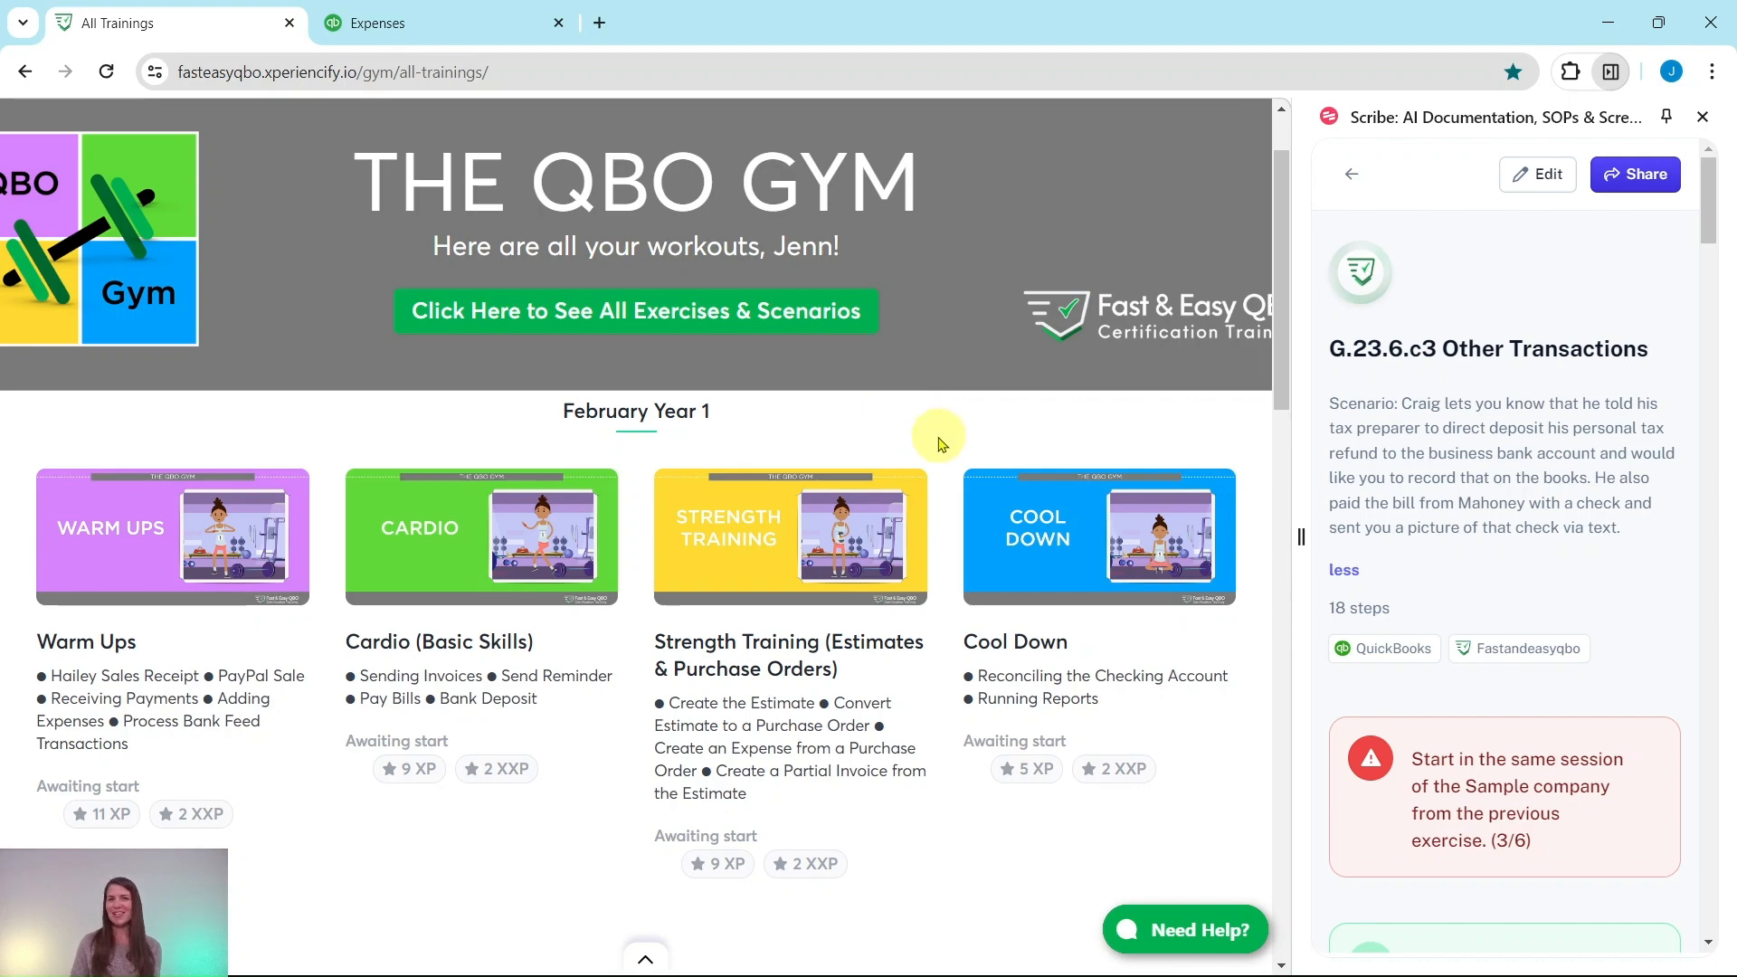
# Open the Cardio (Periodic Inventory) workout under June Year 1
pyautogui.scroll(-10, 900, 420)
pyautogui.scroll(-17, 901, 427)
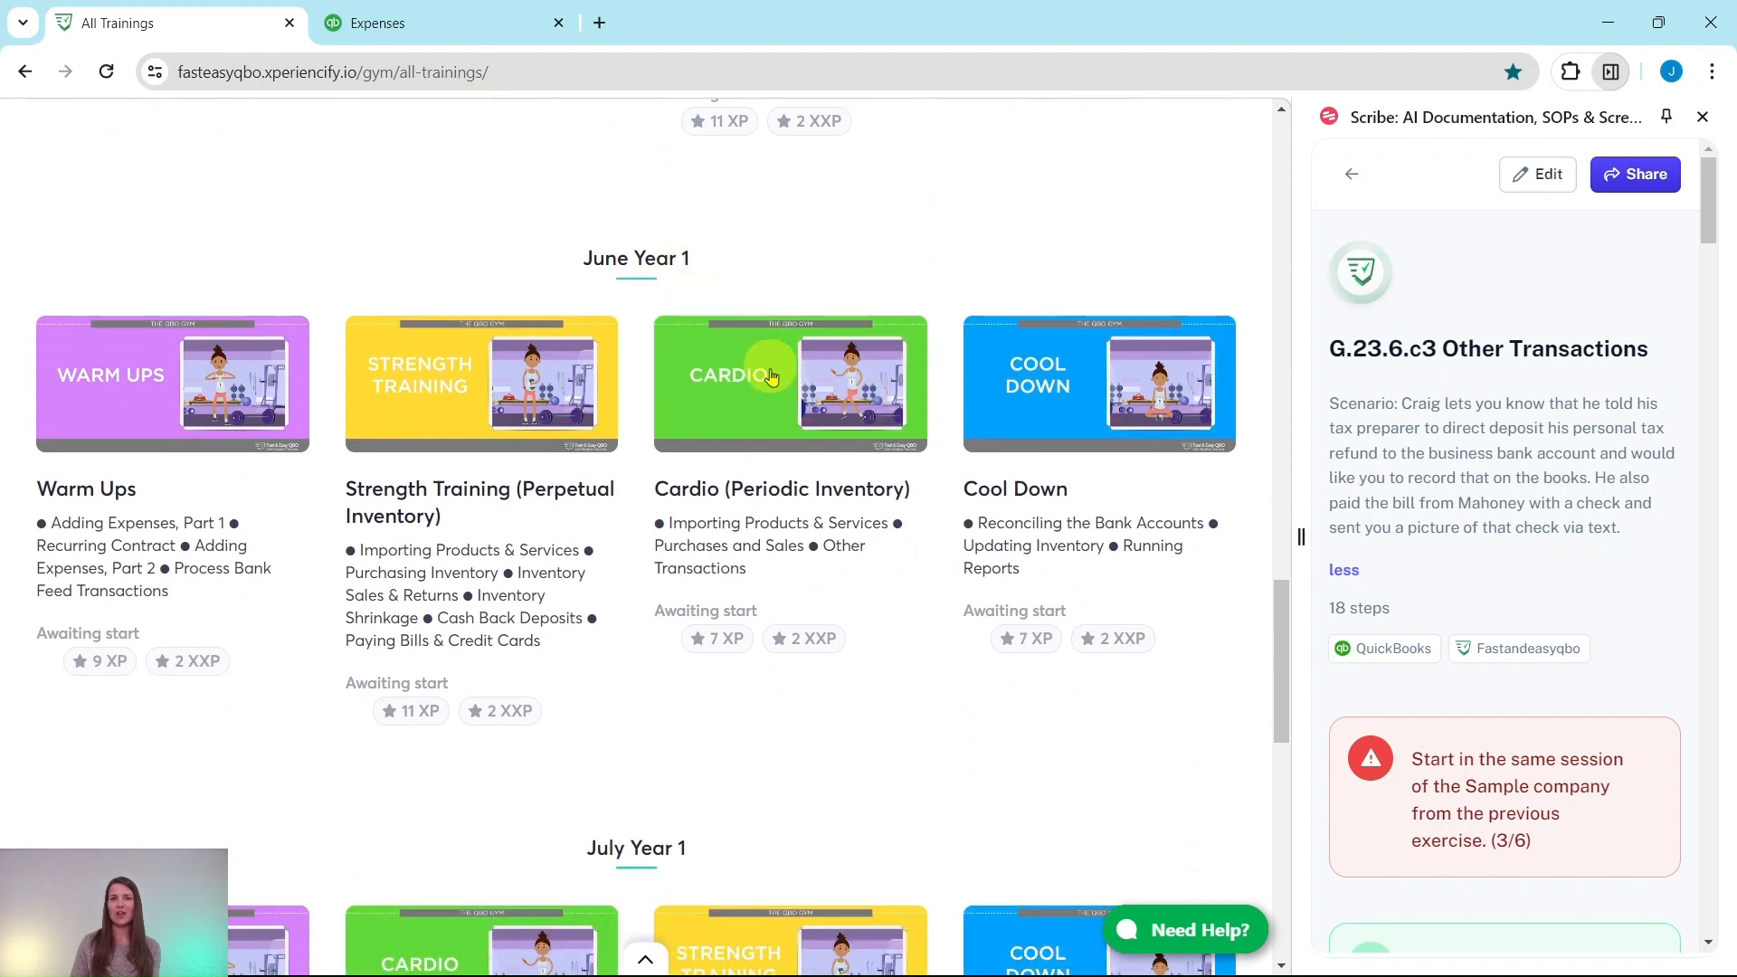
pyautogui.click(772, 400)
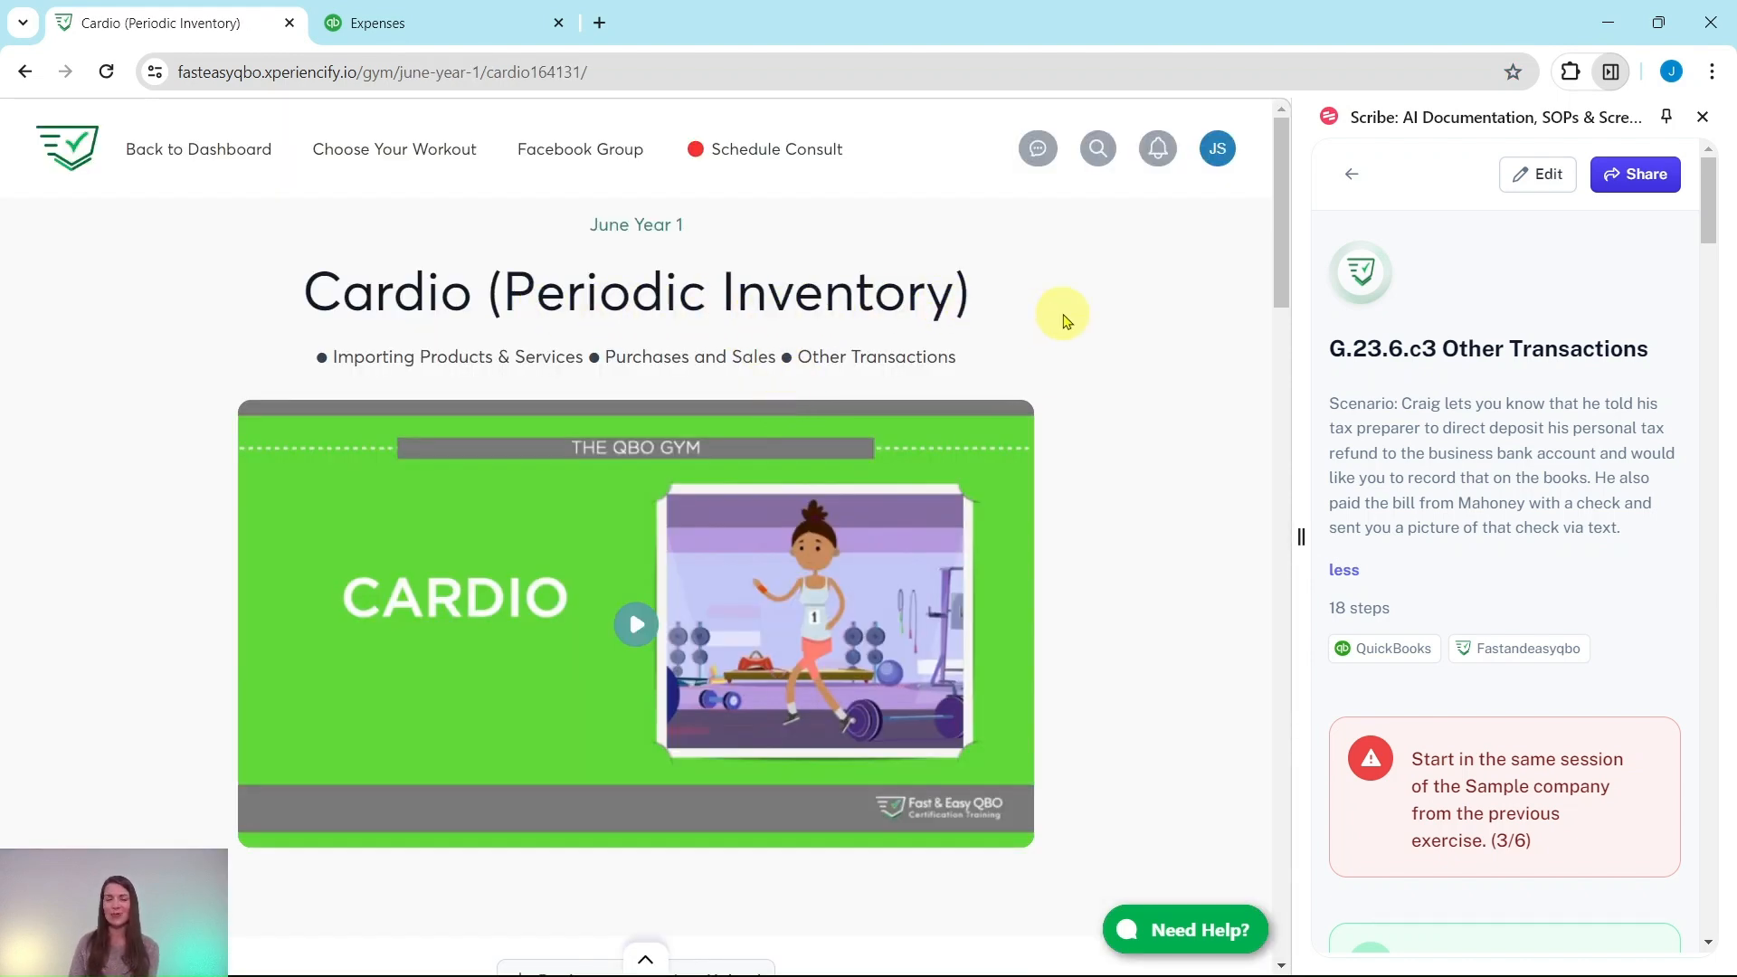
# Find the Hands On Practice G.23.6.c3 section and read the scenario in the Other Transactions guide
pyautogui.scroll(-3, 1059, 311)
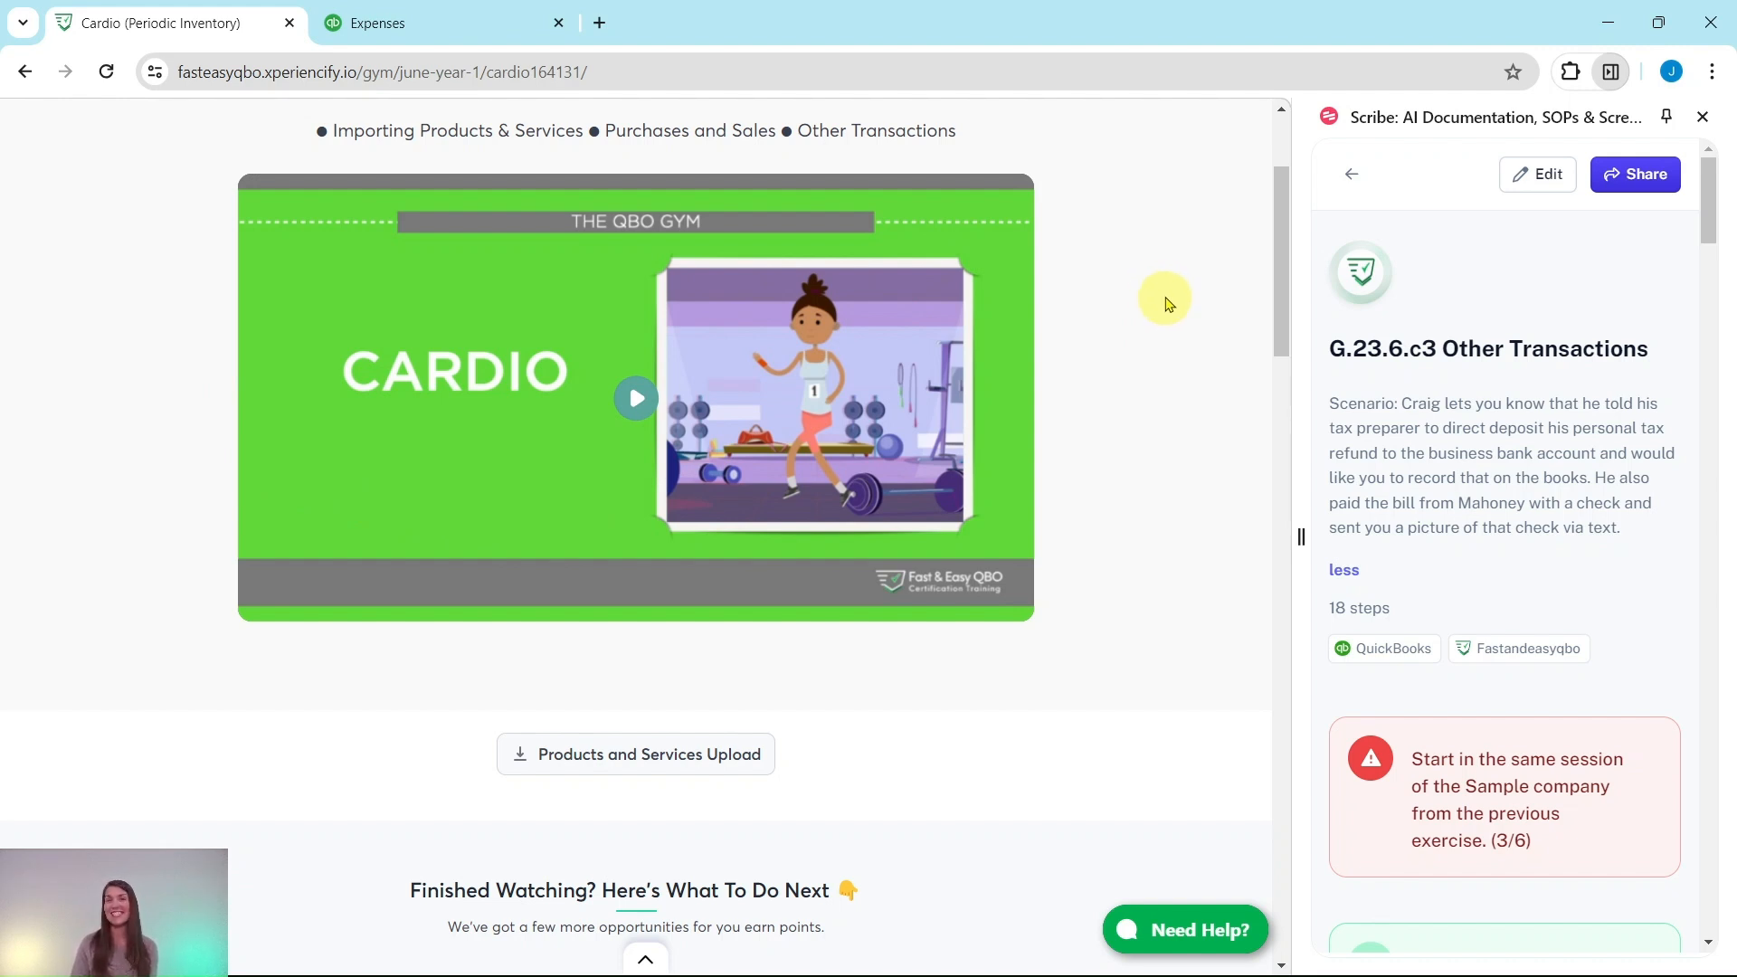
pyautogui.scroll(-10, 1167, 306)
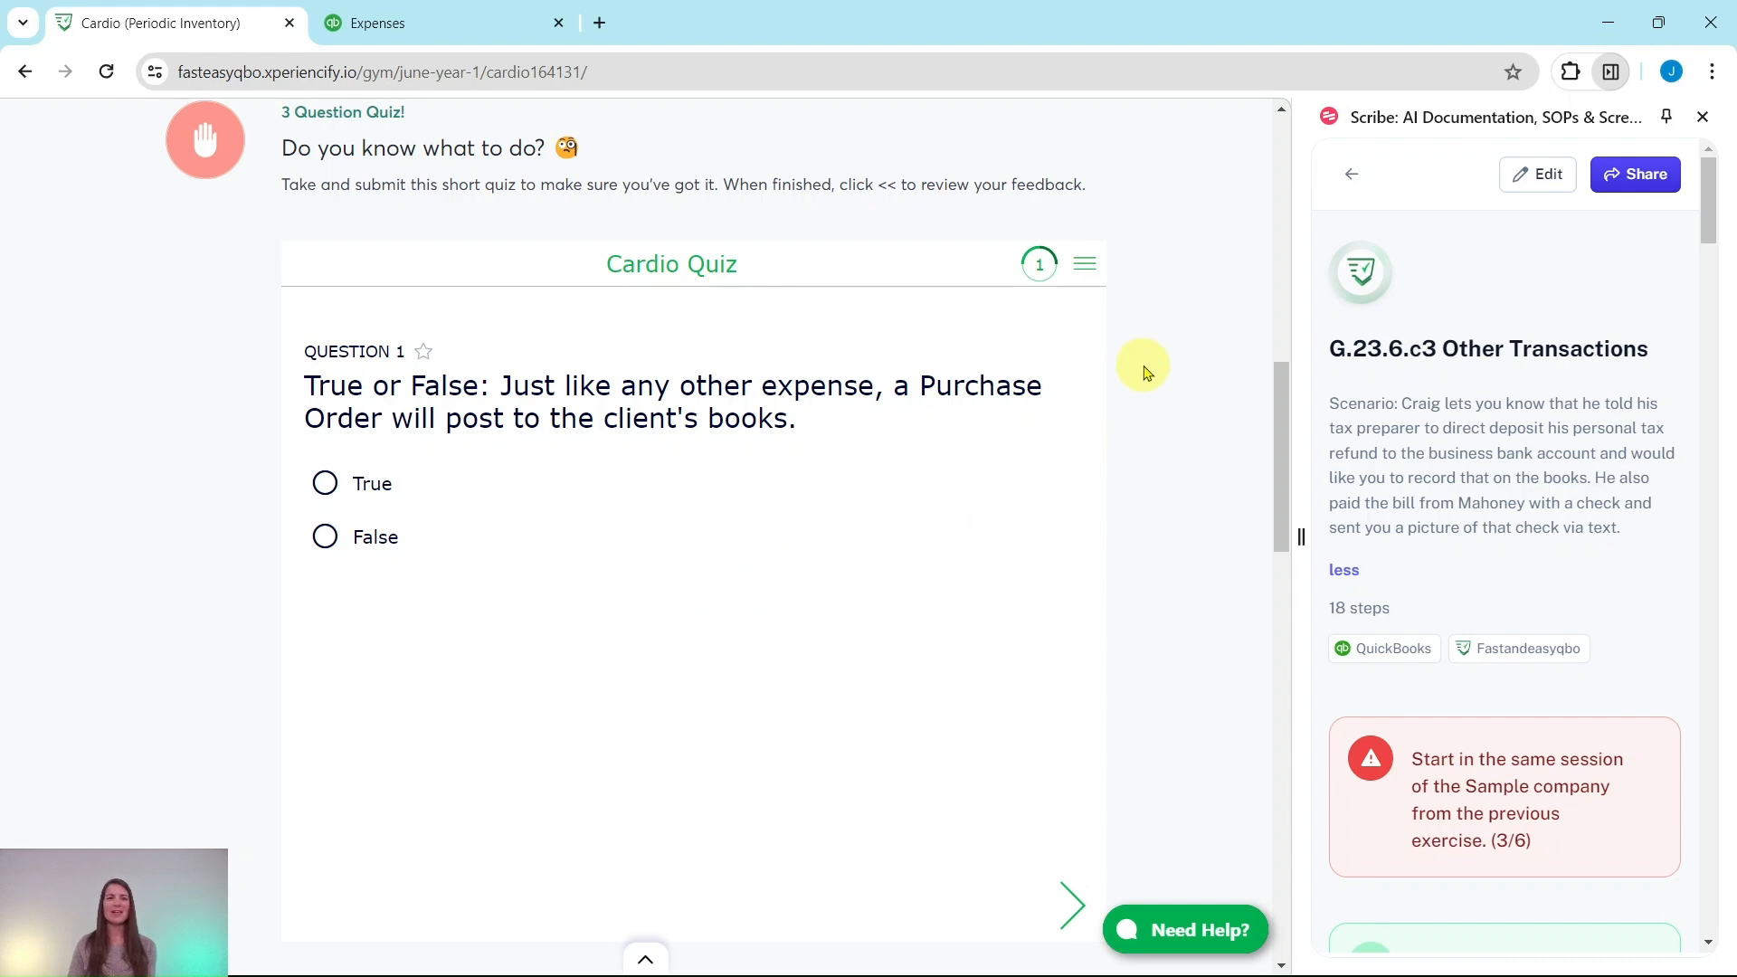
pyautogui.scroll(-10, 1149, 367)
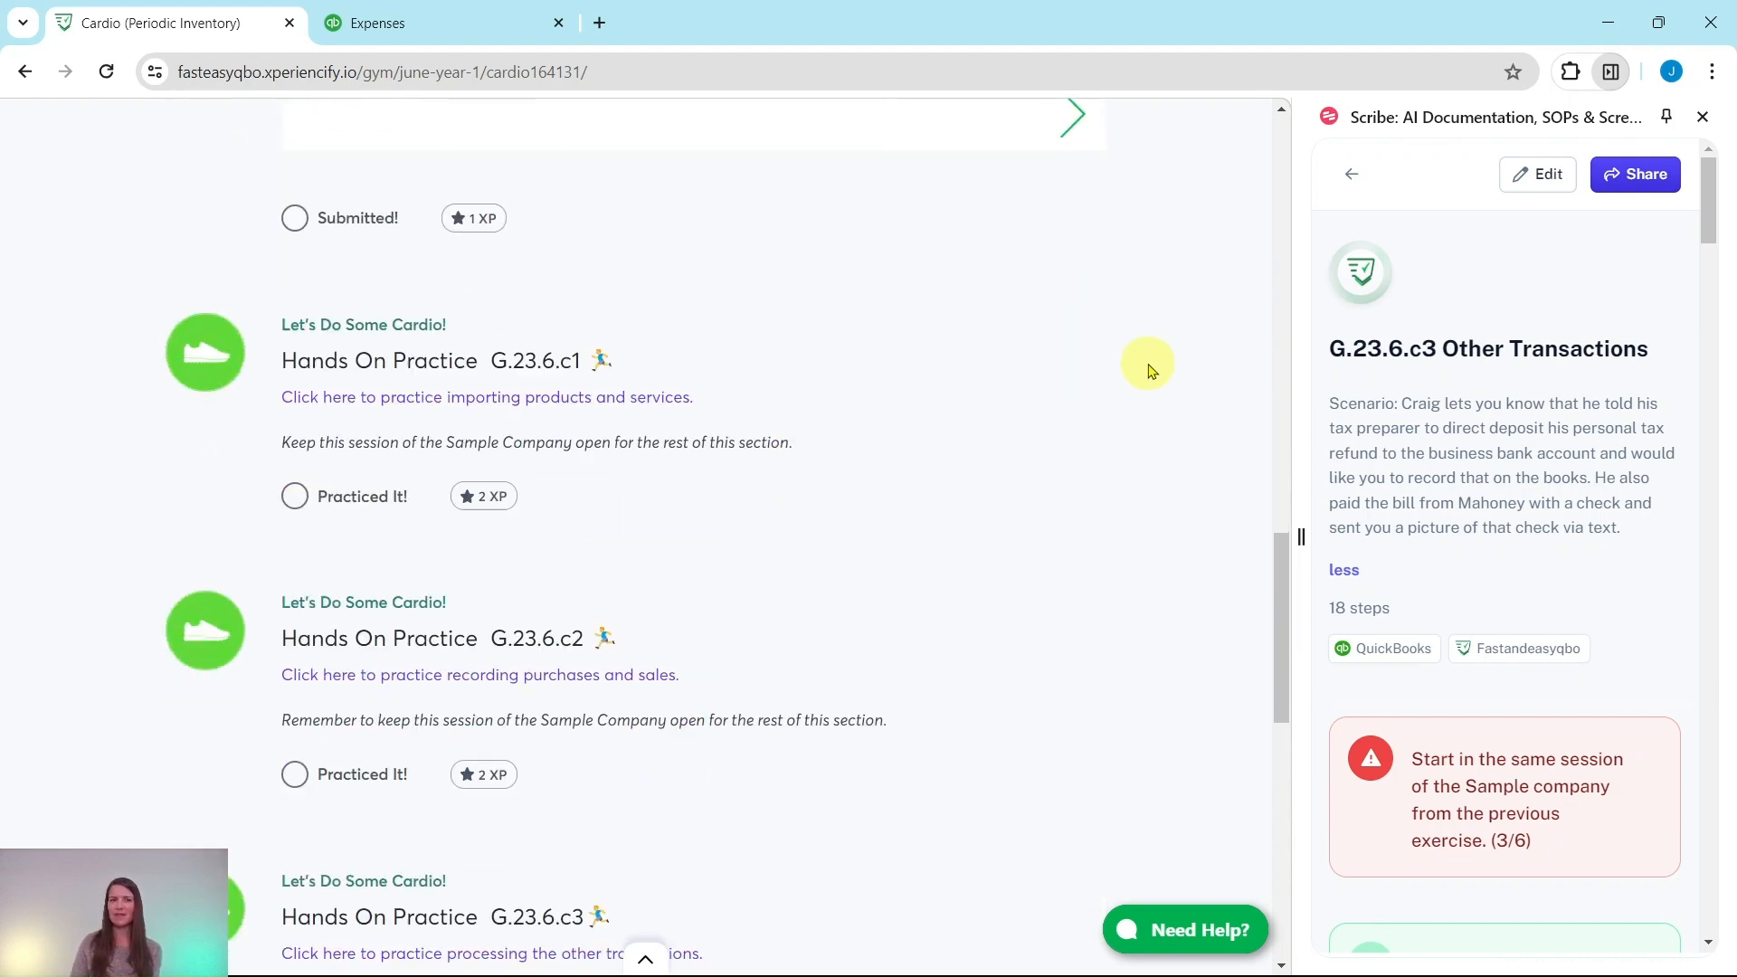
pyautogui.scroll(-3, 660, 543)
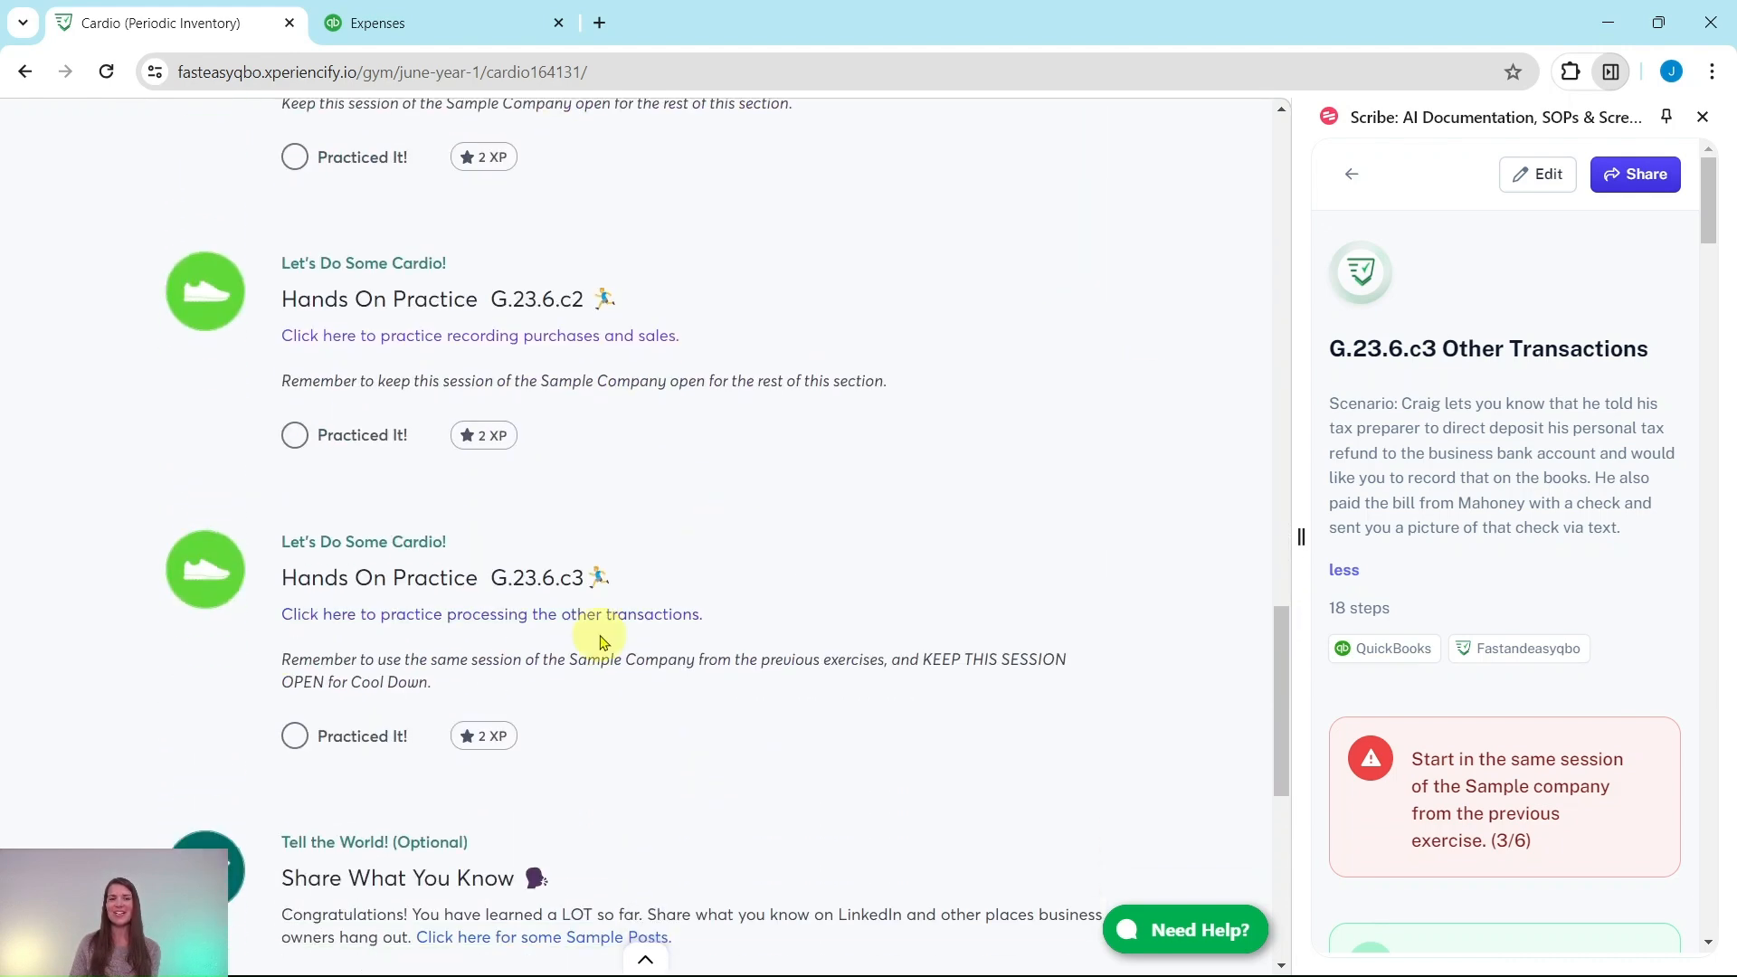
pyautogui.scroll(-2, 582, 634)
pyautogui.scroll(-2, 734, 615)
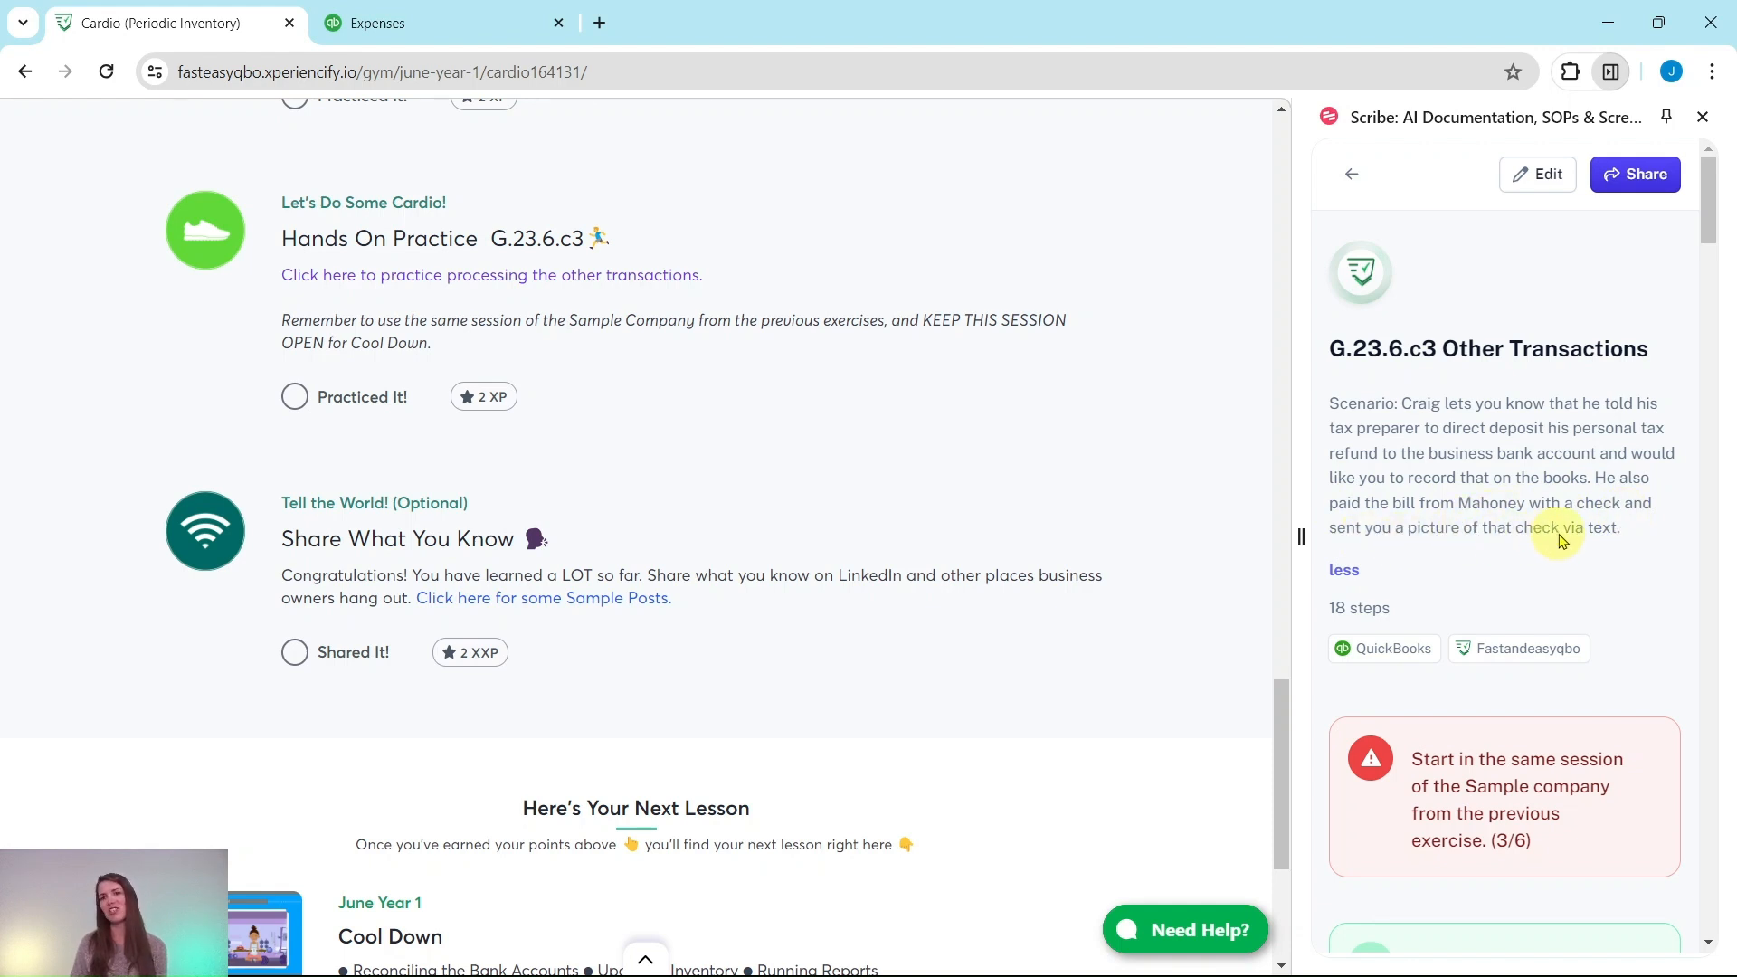
pyautogui.scroll(-4, 1502, 543)
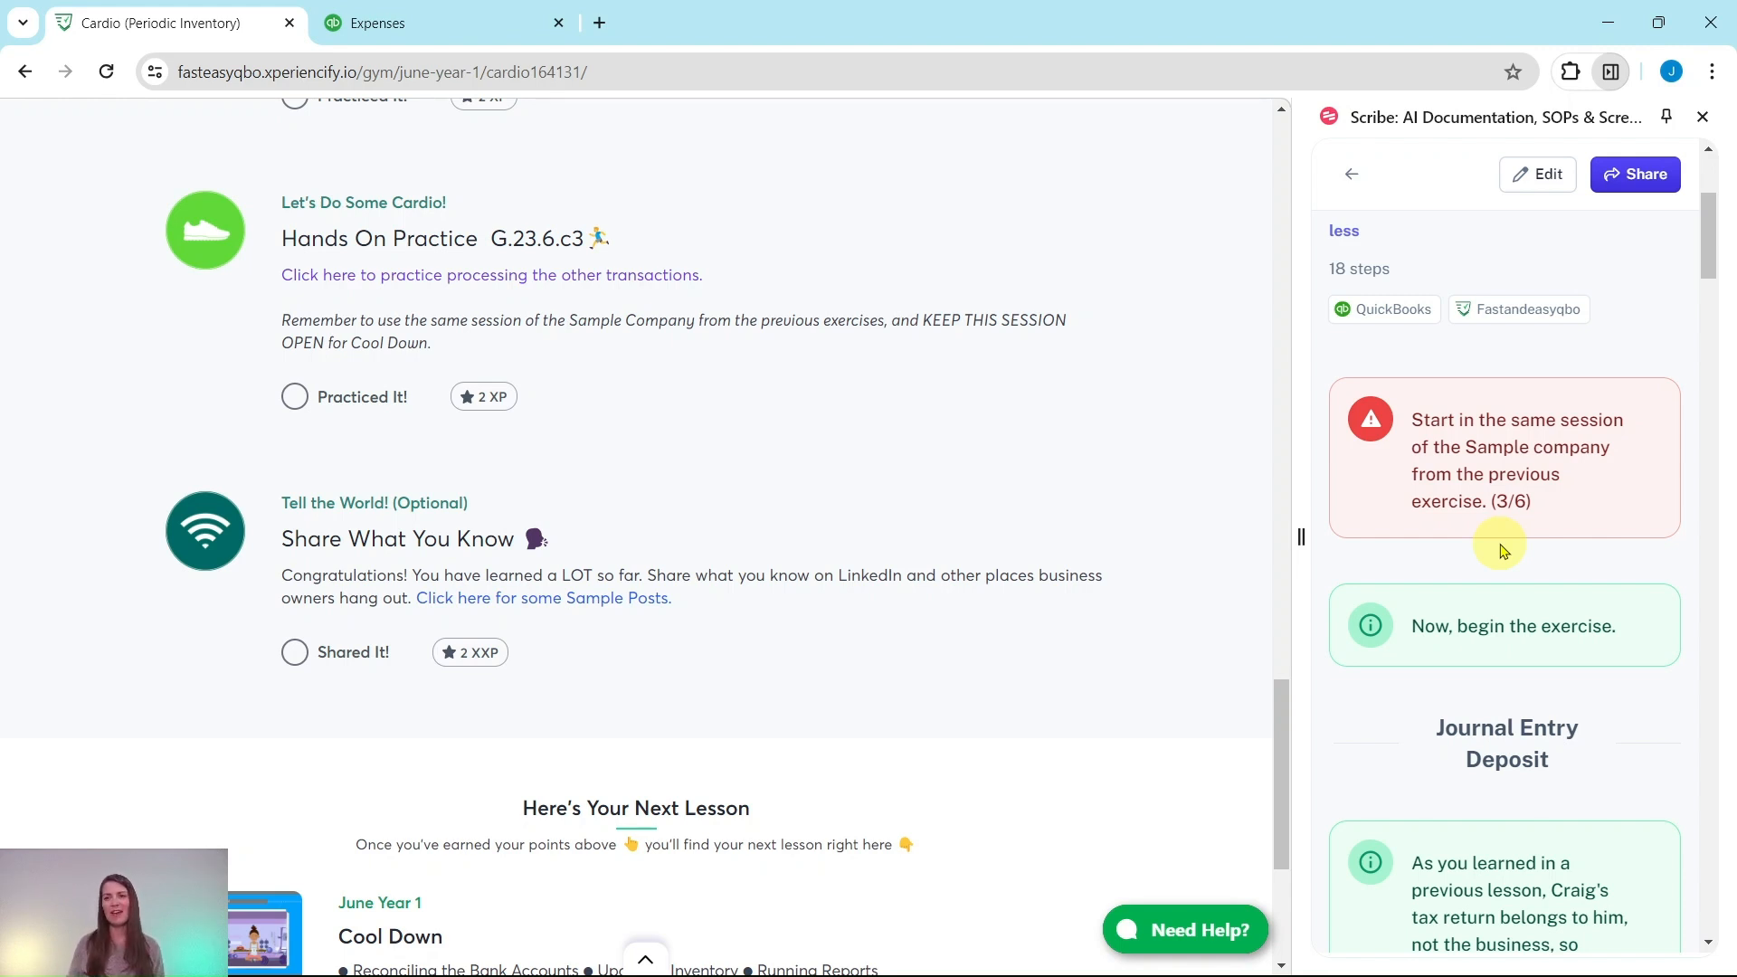
# Switch to the QuickBooks sample company and start a new journal entry, following the guide's Journal Entry Deposit section
pyautogui.click(456, 23)
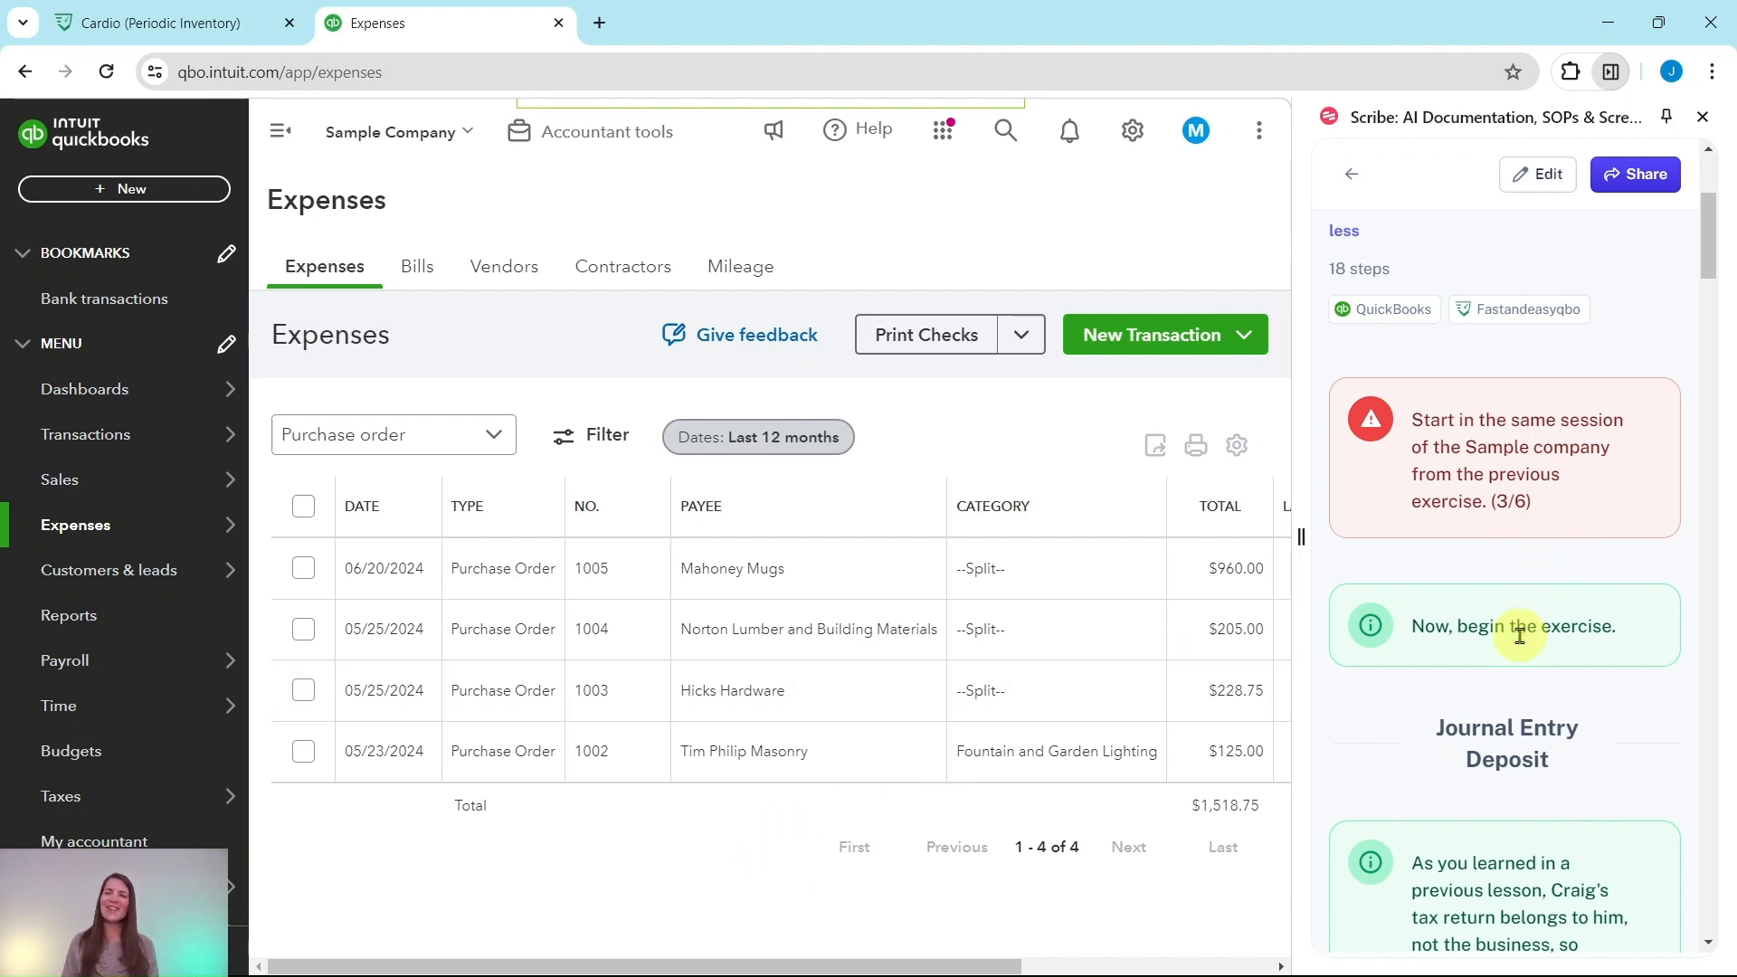
pyautogui.scroll(-5, 1520, 635)
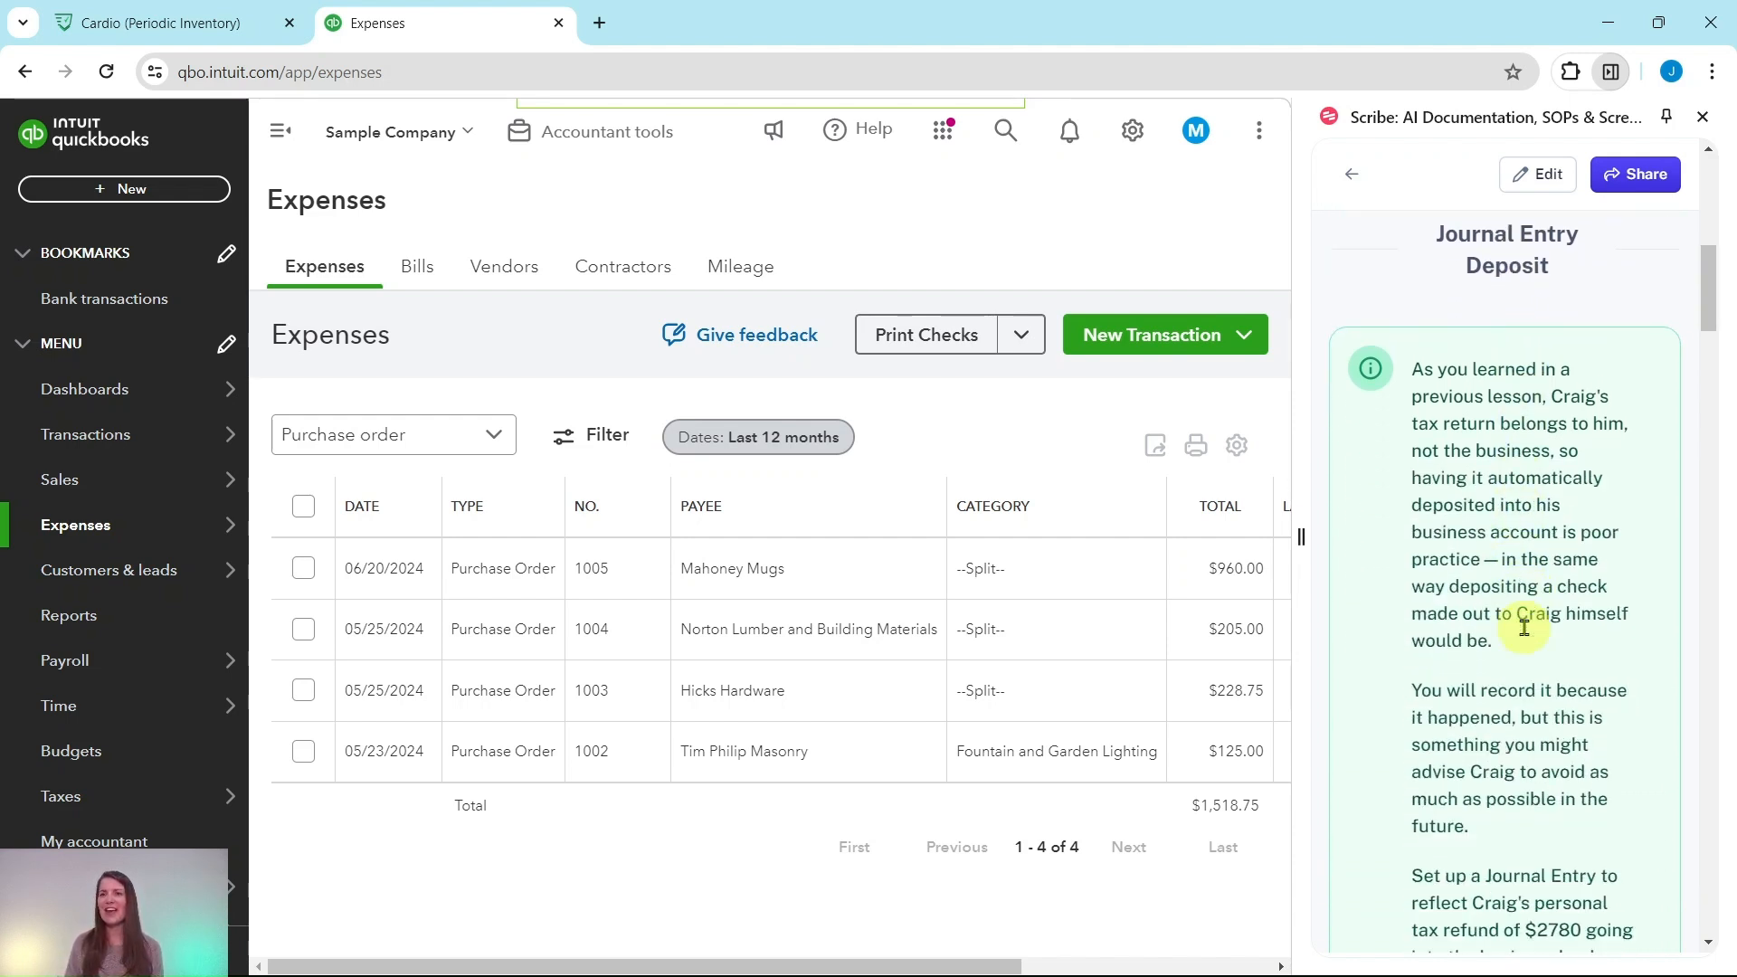
pyautogui.scroll(1, 1507, 374)
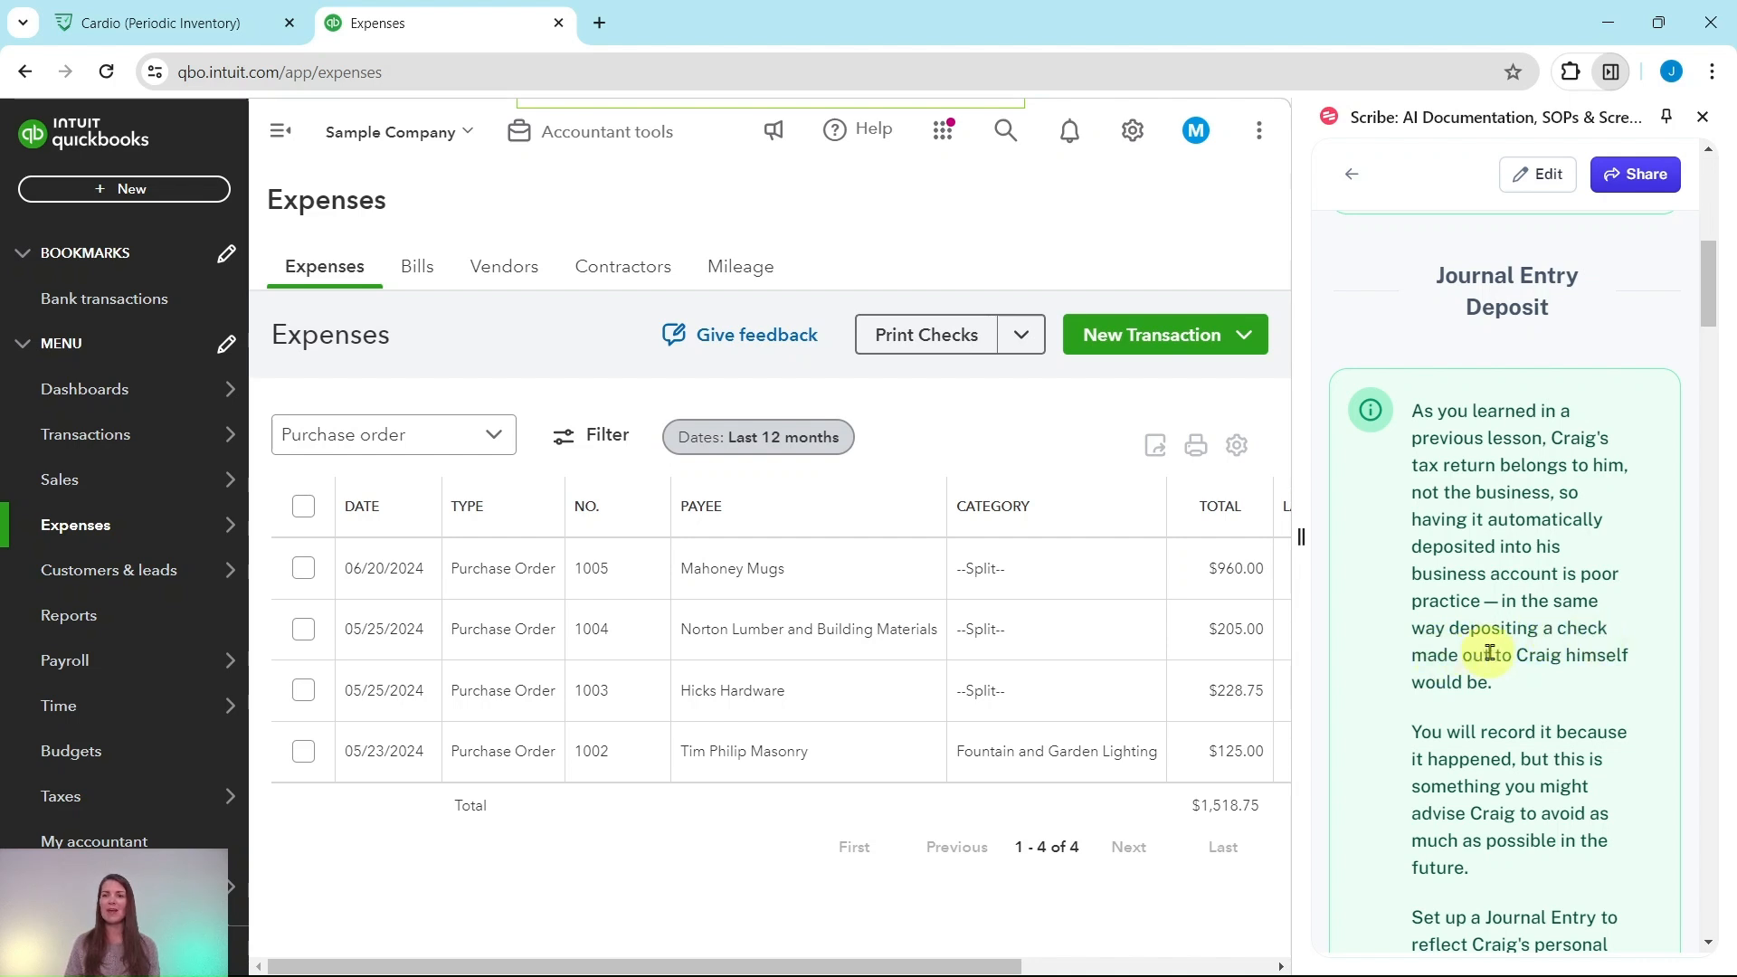
pyautogui.scroll(-4, 1439, 697)
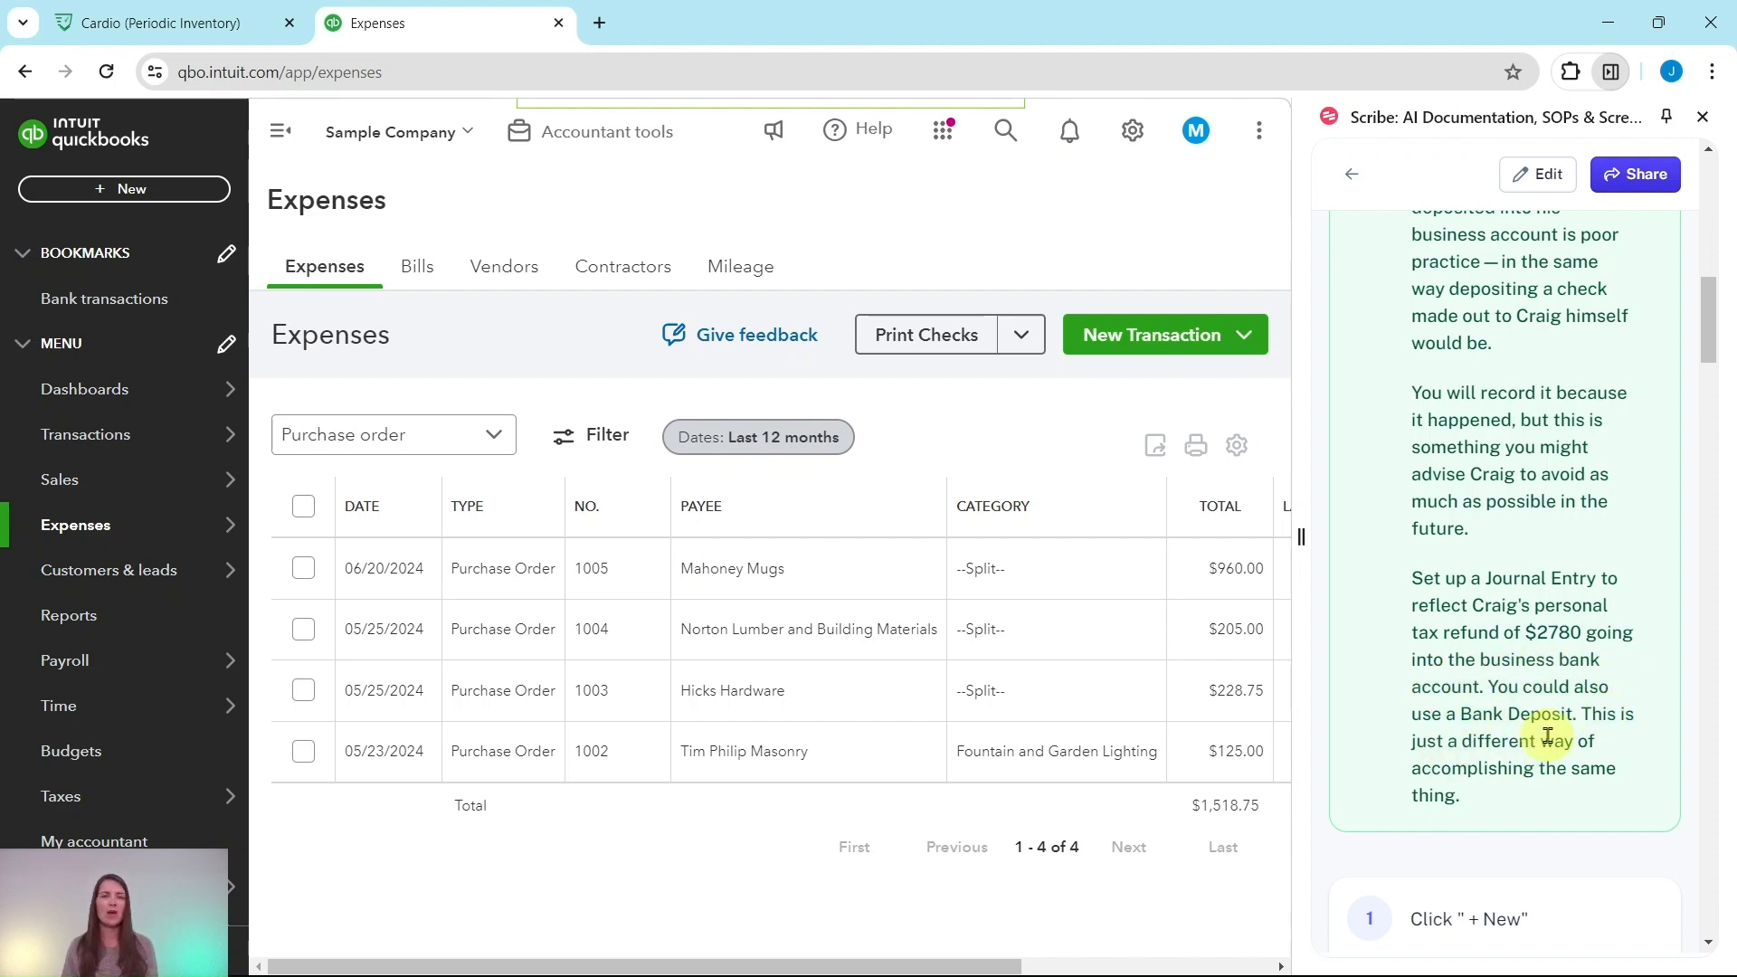
pyautogui.scroll(-6, 1525, 611)
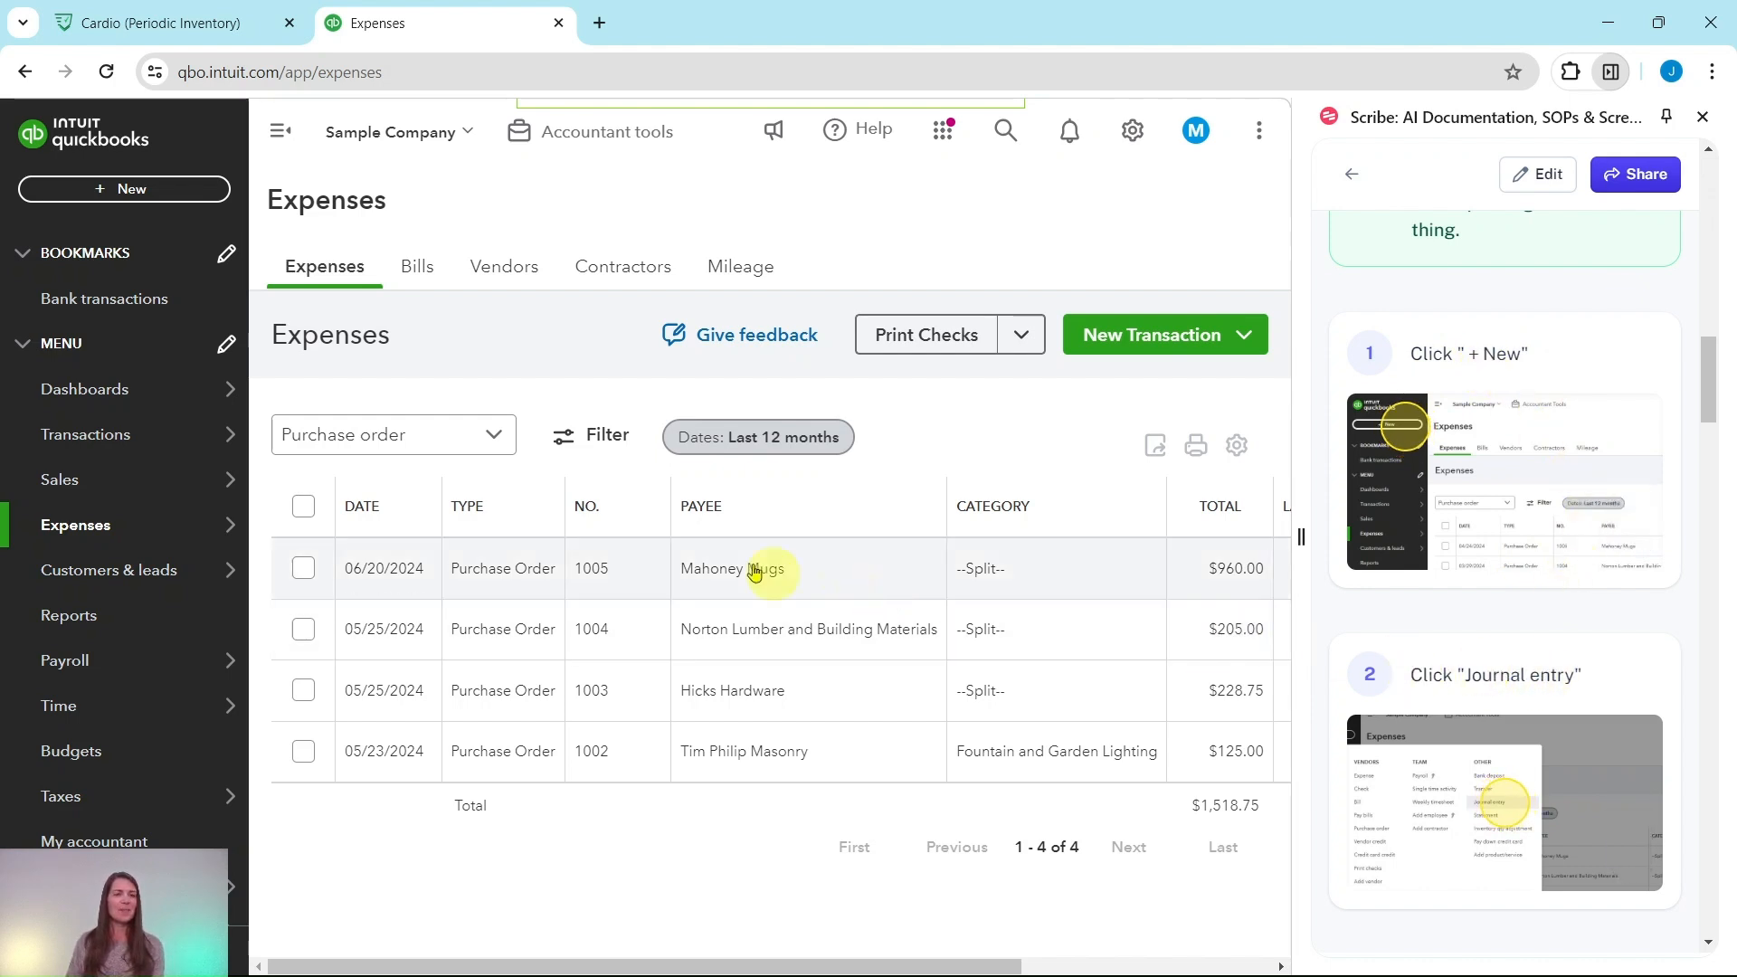
pyautogui.click(124, 199)
pyautogui.click(644, 399)
# Set the journal number to "6/20/24 Contribution", following the guide's naming advice
pyautogui.scroll(-8, 1475, 518)
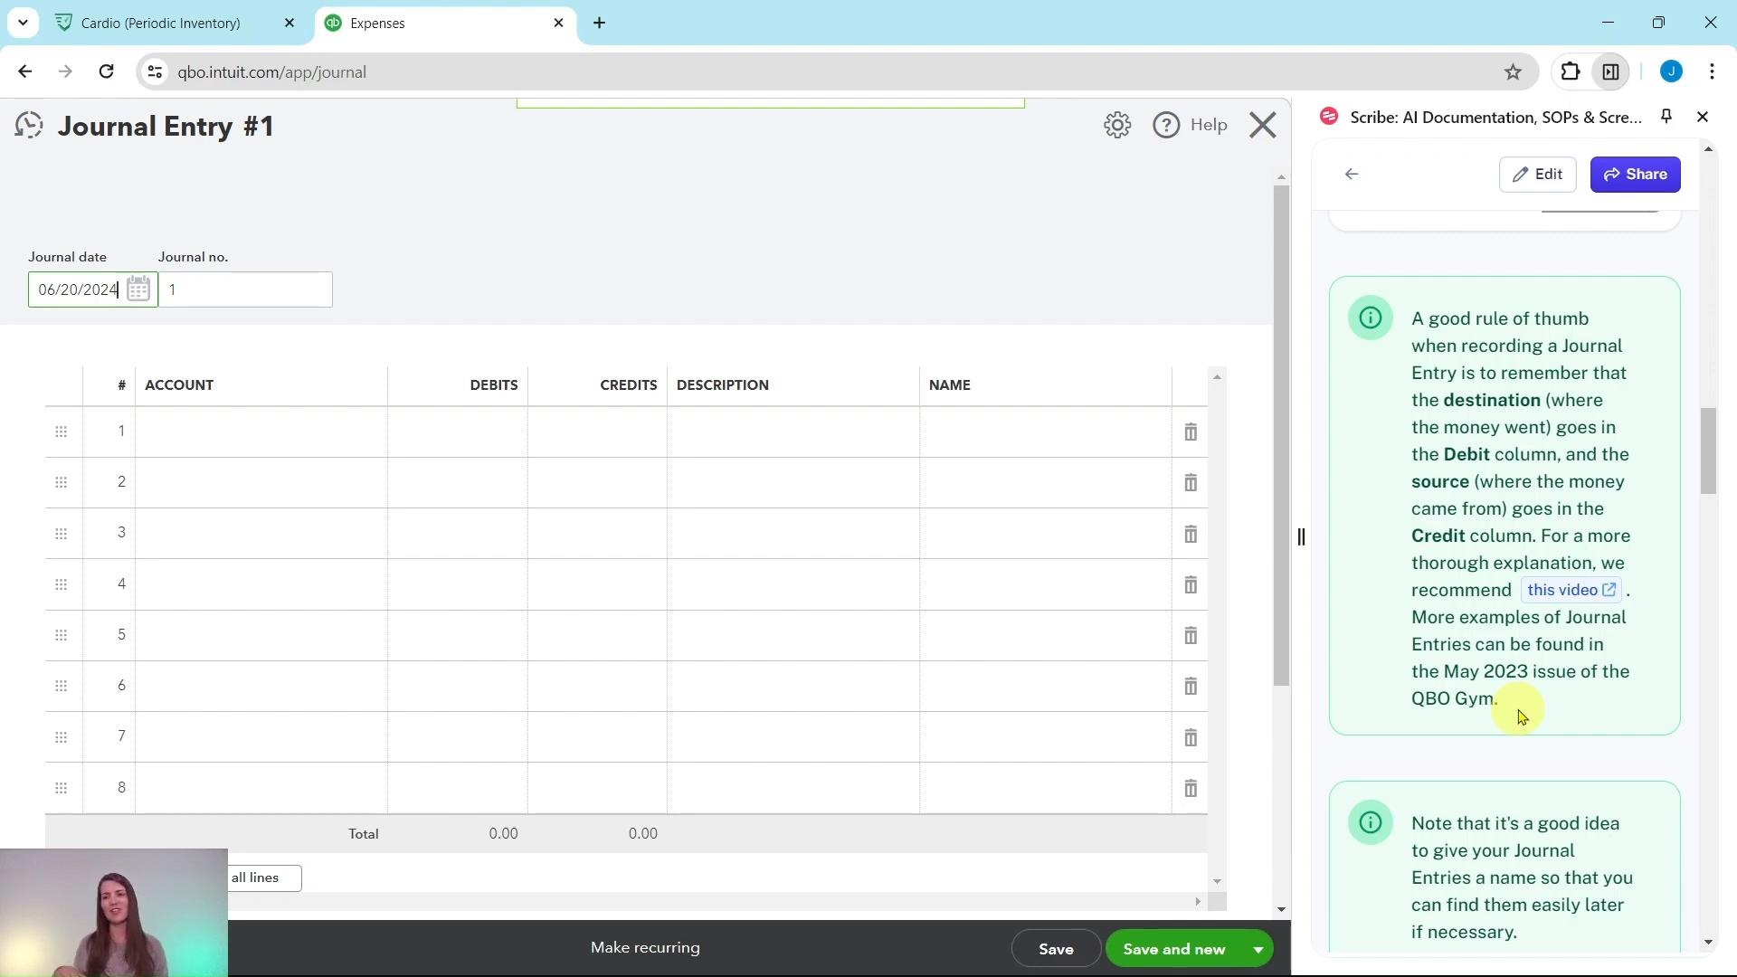
pyautogui.scroll(-6, 1521, 715)
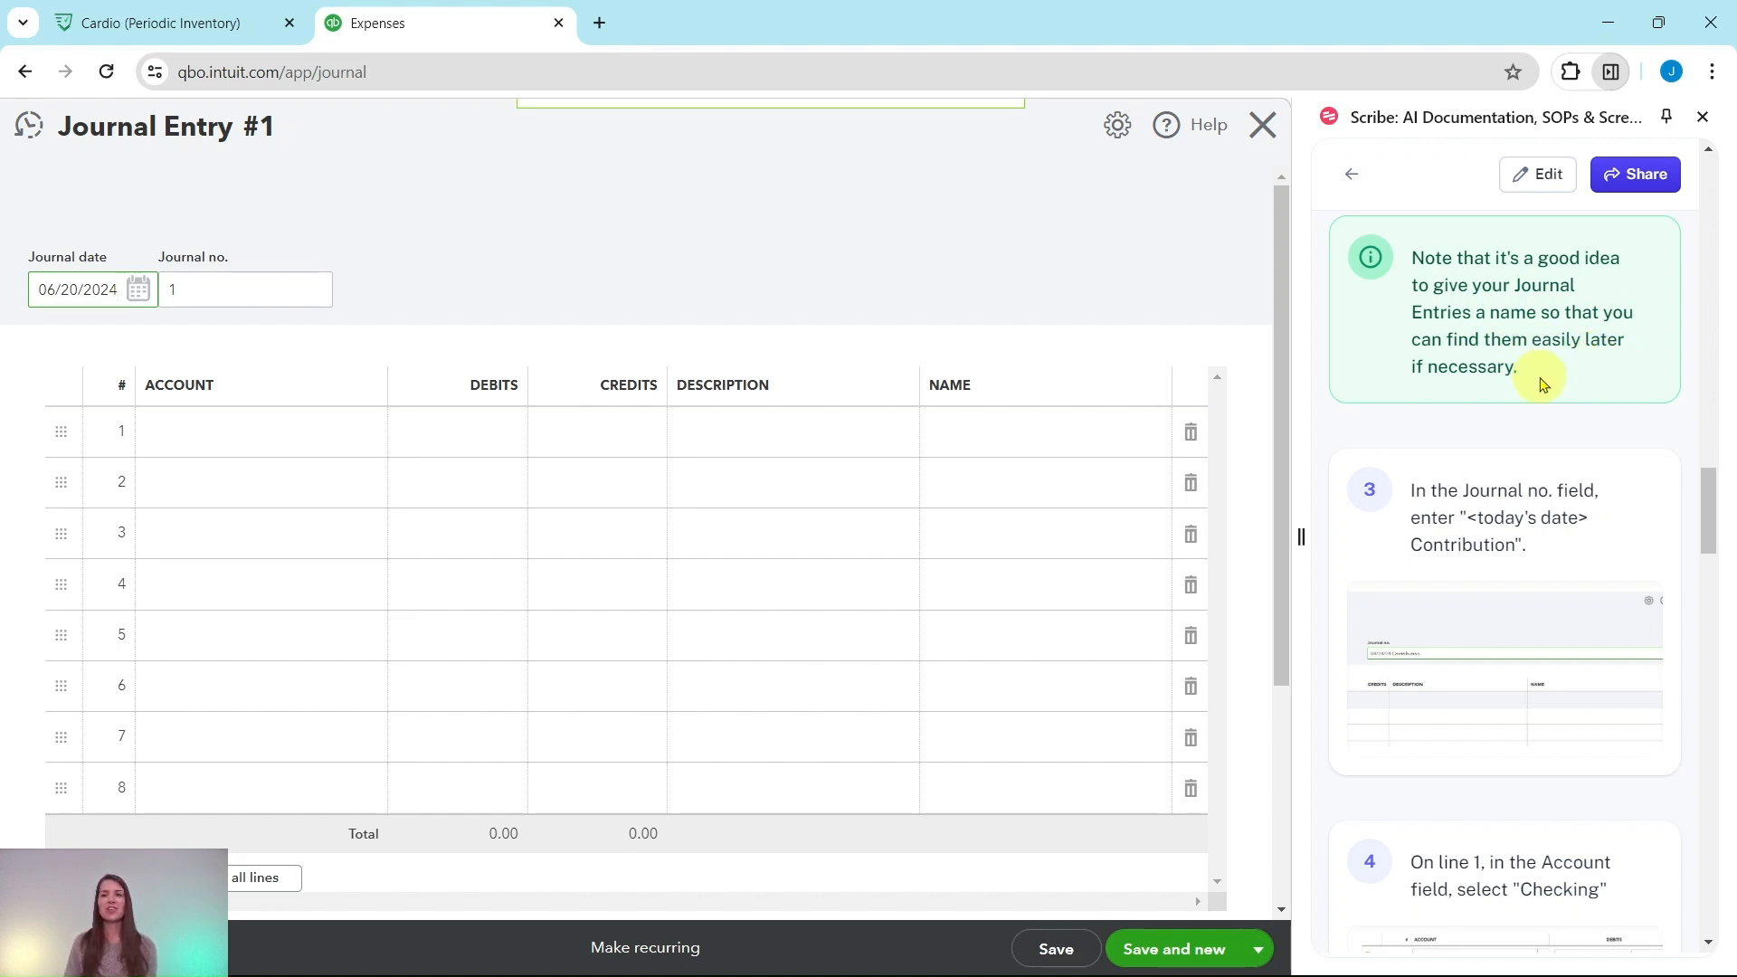
pyautogui.scroll(-1, 1547, 383)
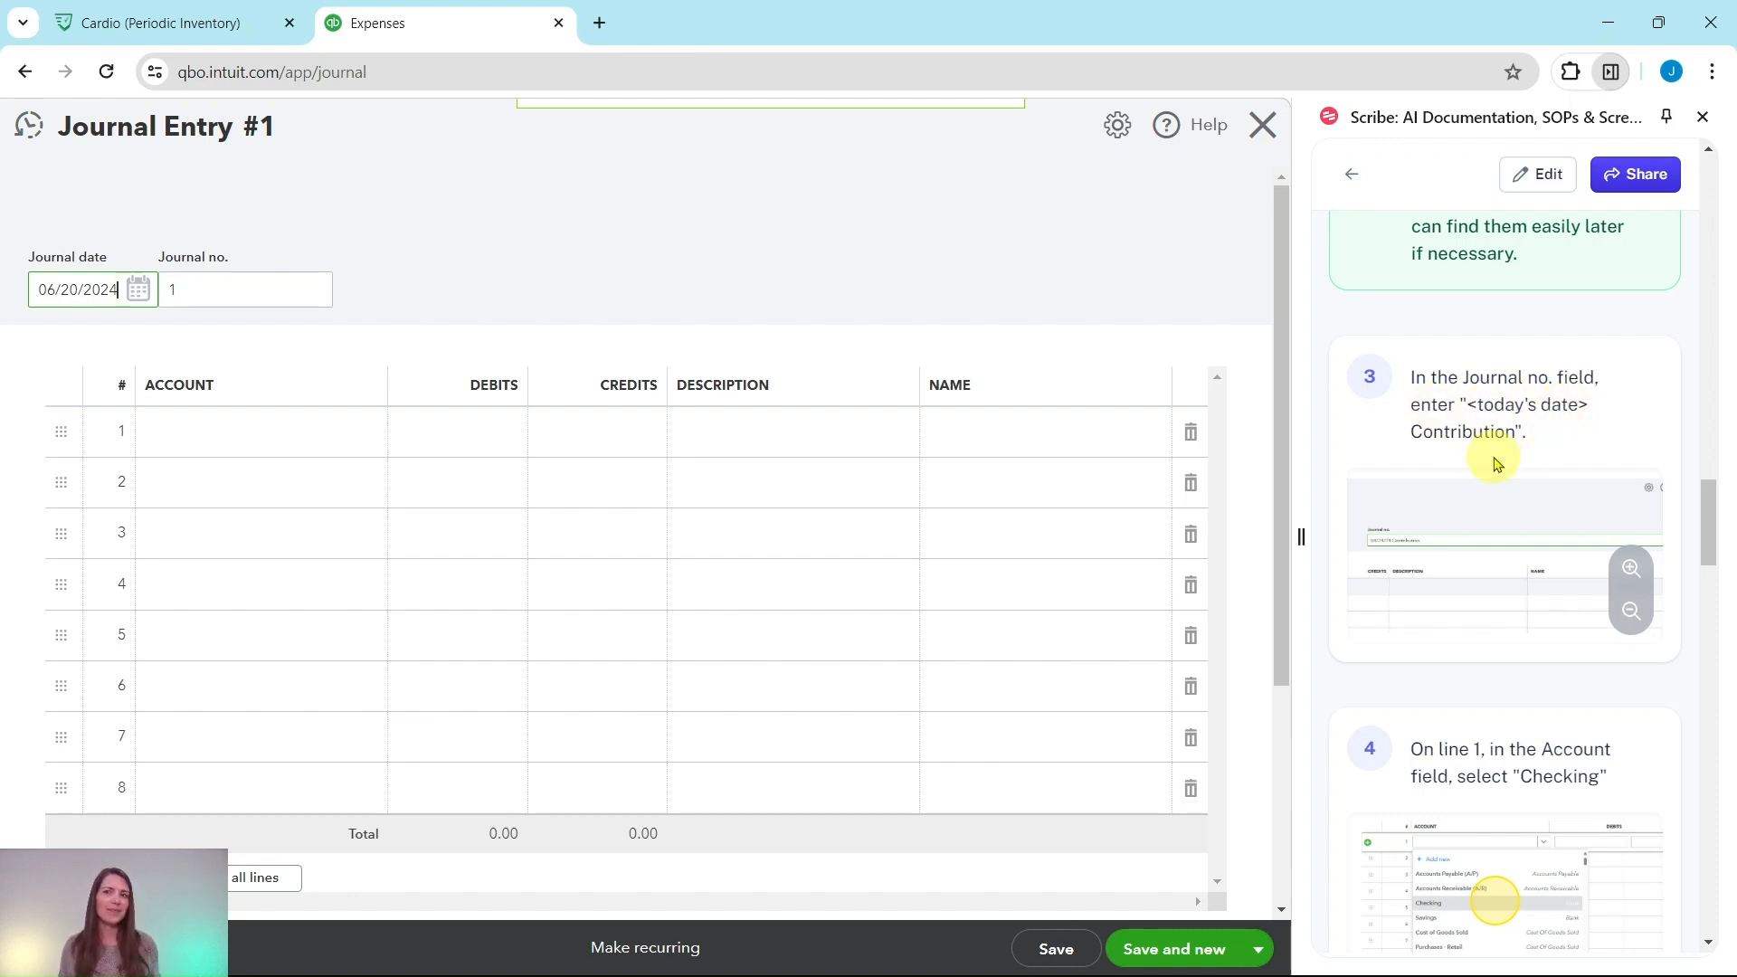
pyautogui.click(212, 290)
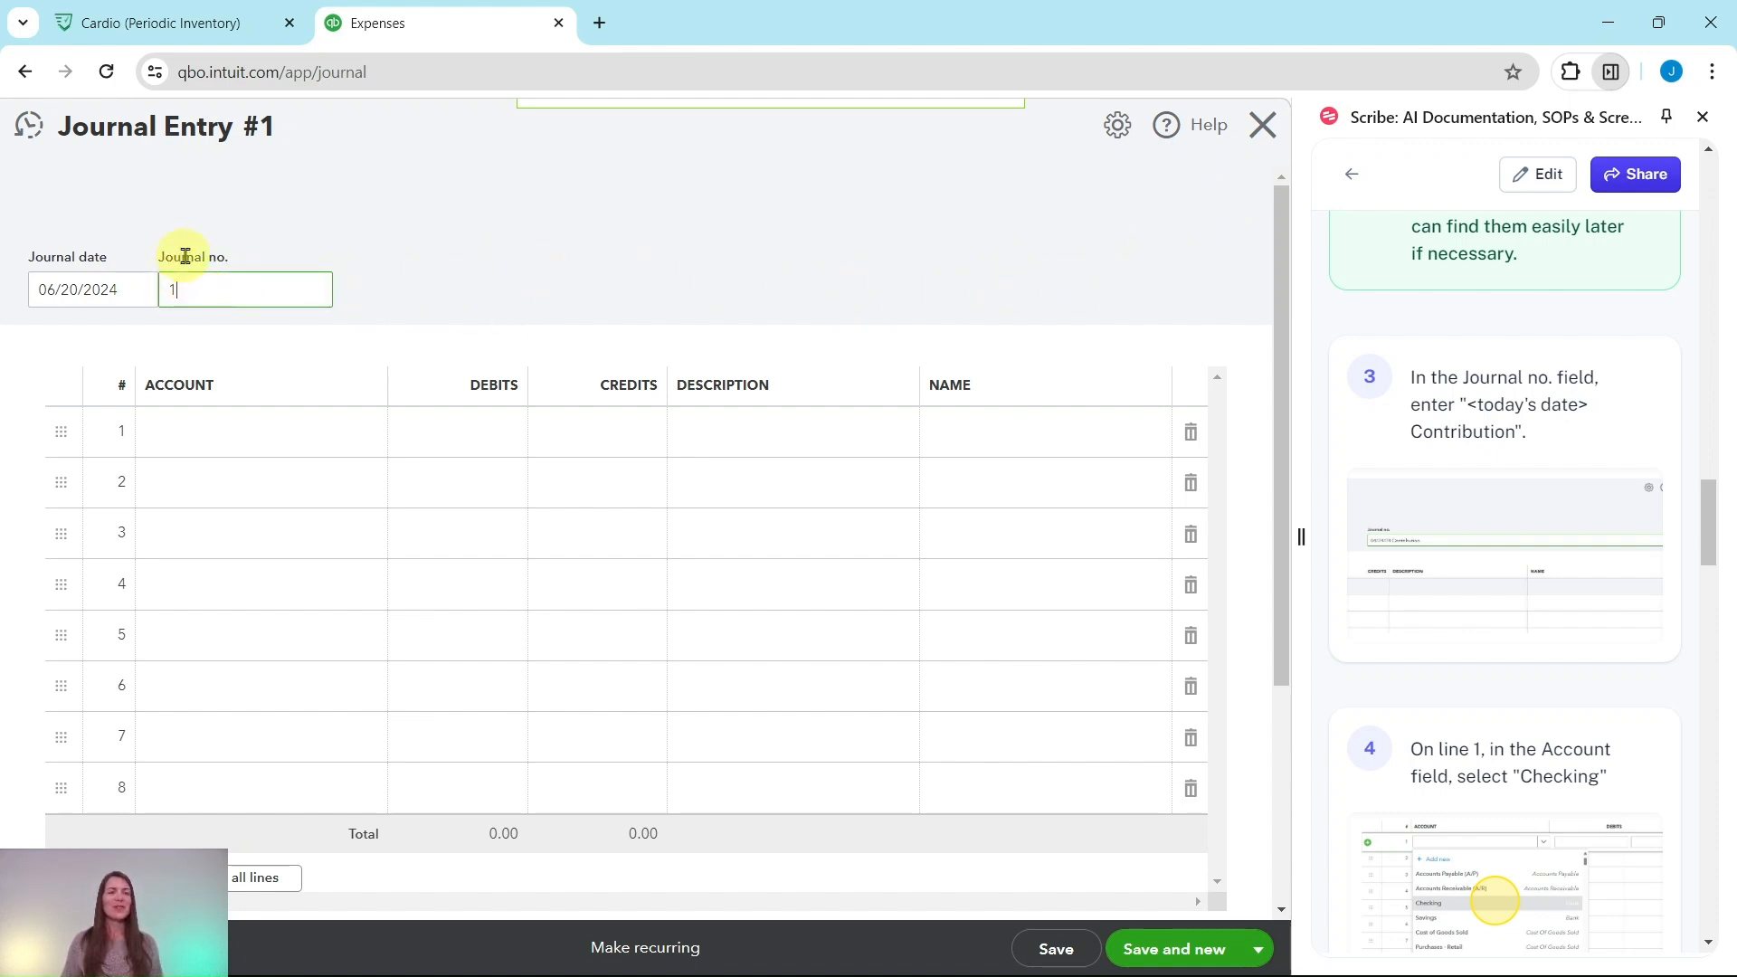
pyautogui.doubleClick(173, 291)
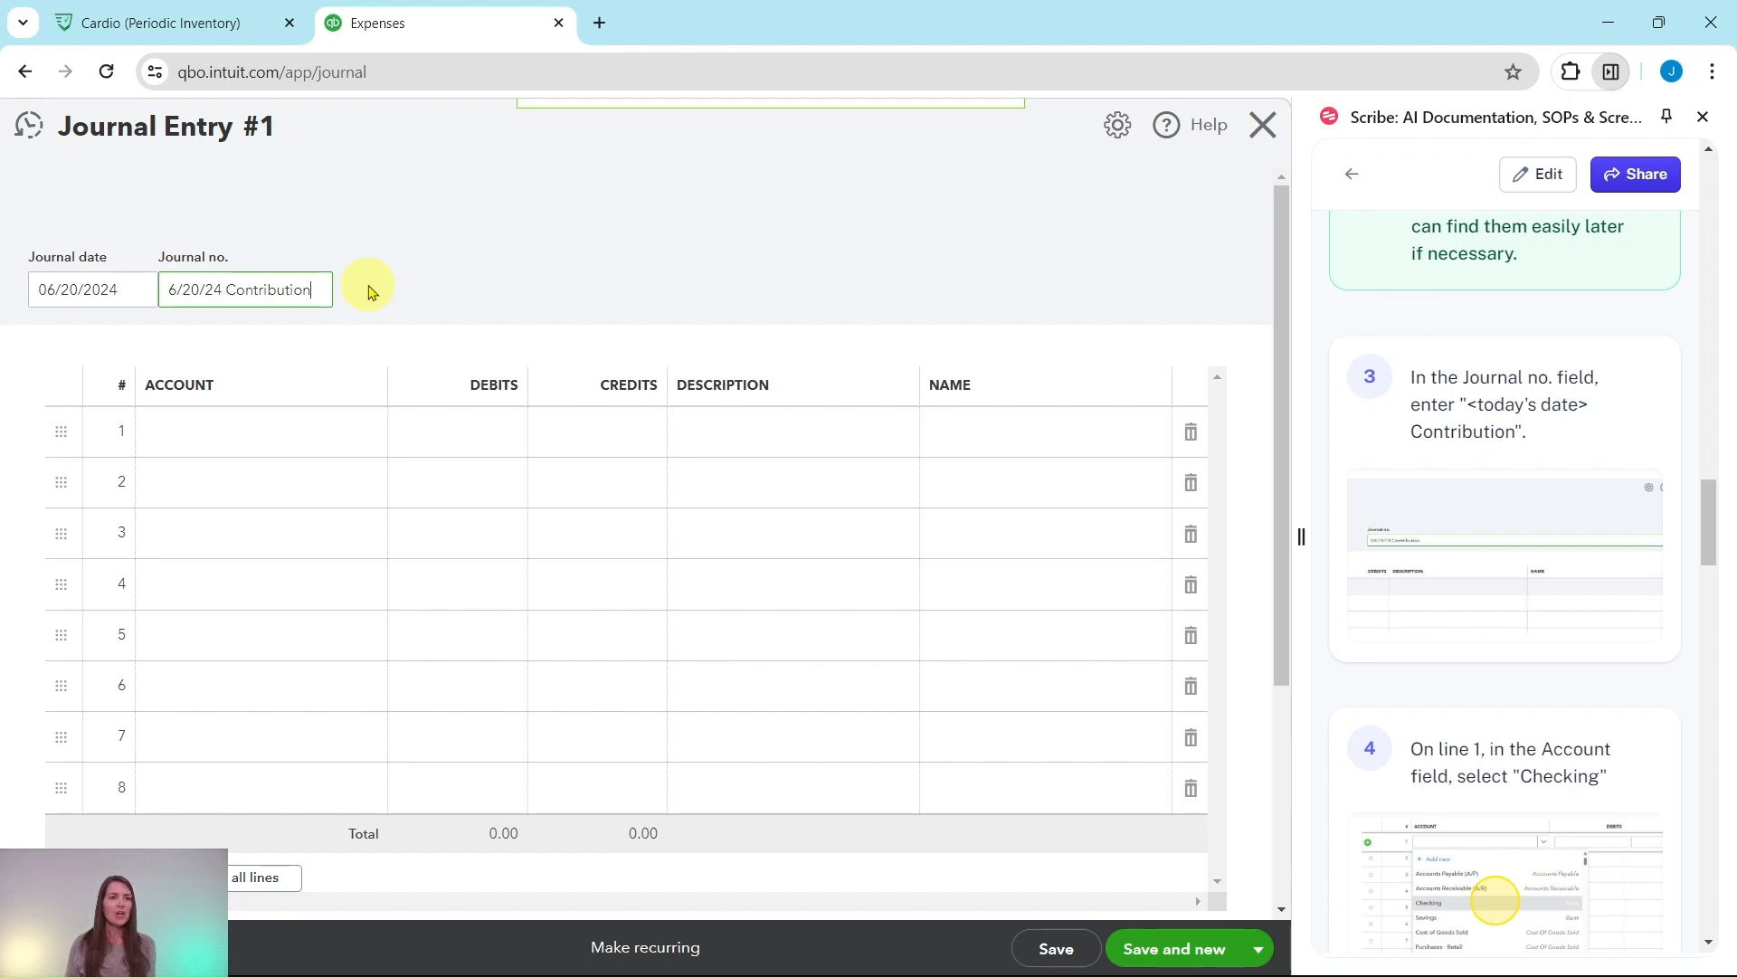
# Assign the Checking account to line 1 of the journal entry and enter a debit of 2780
pyautogui.scroll(-5, 1375, 398)
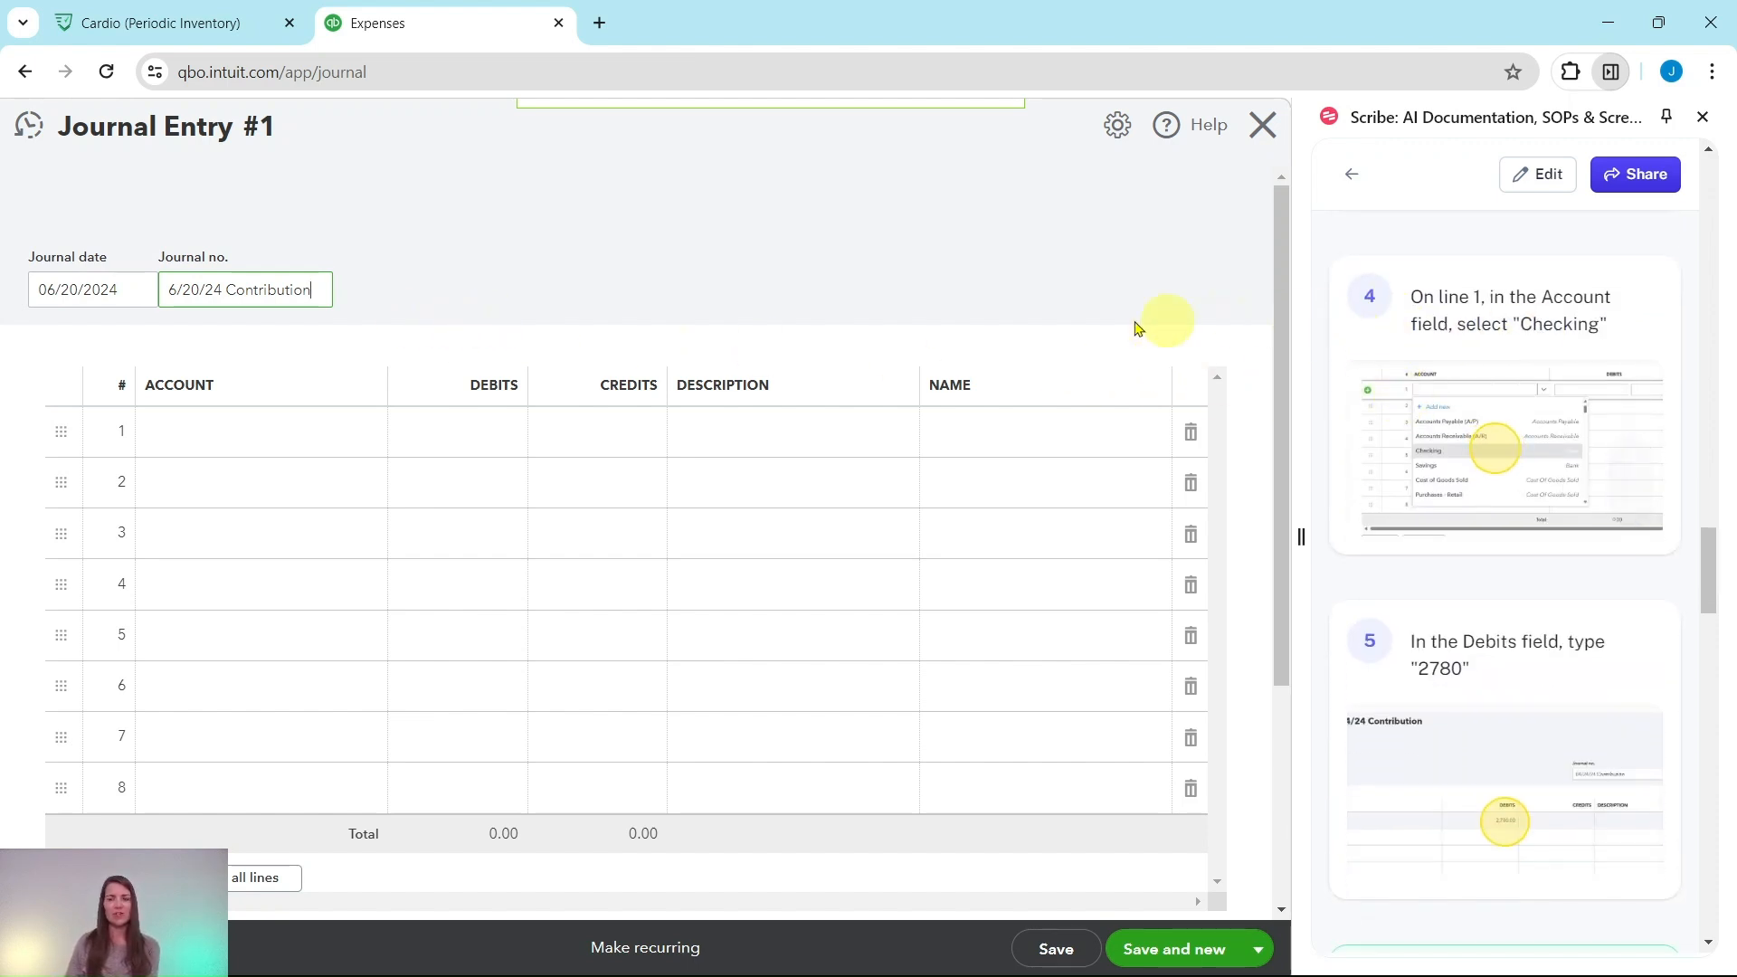
pyautogui.click(279, 438)
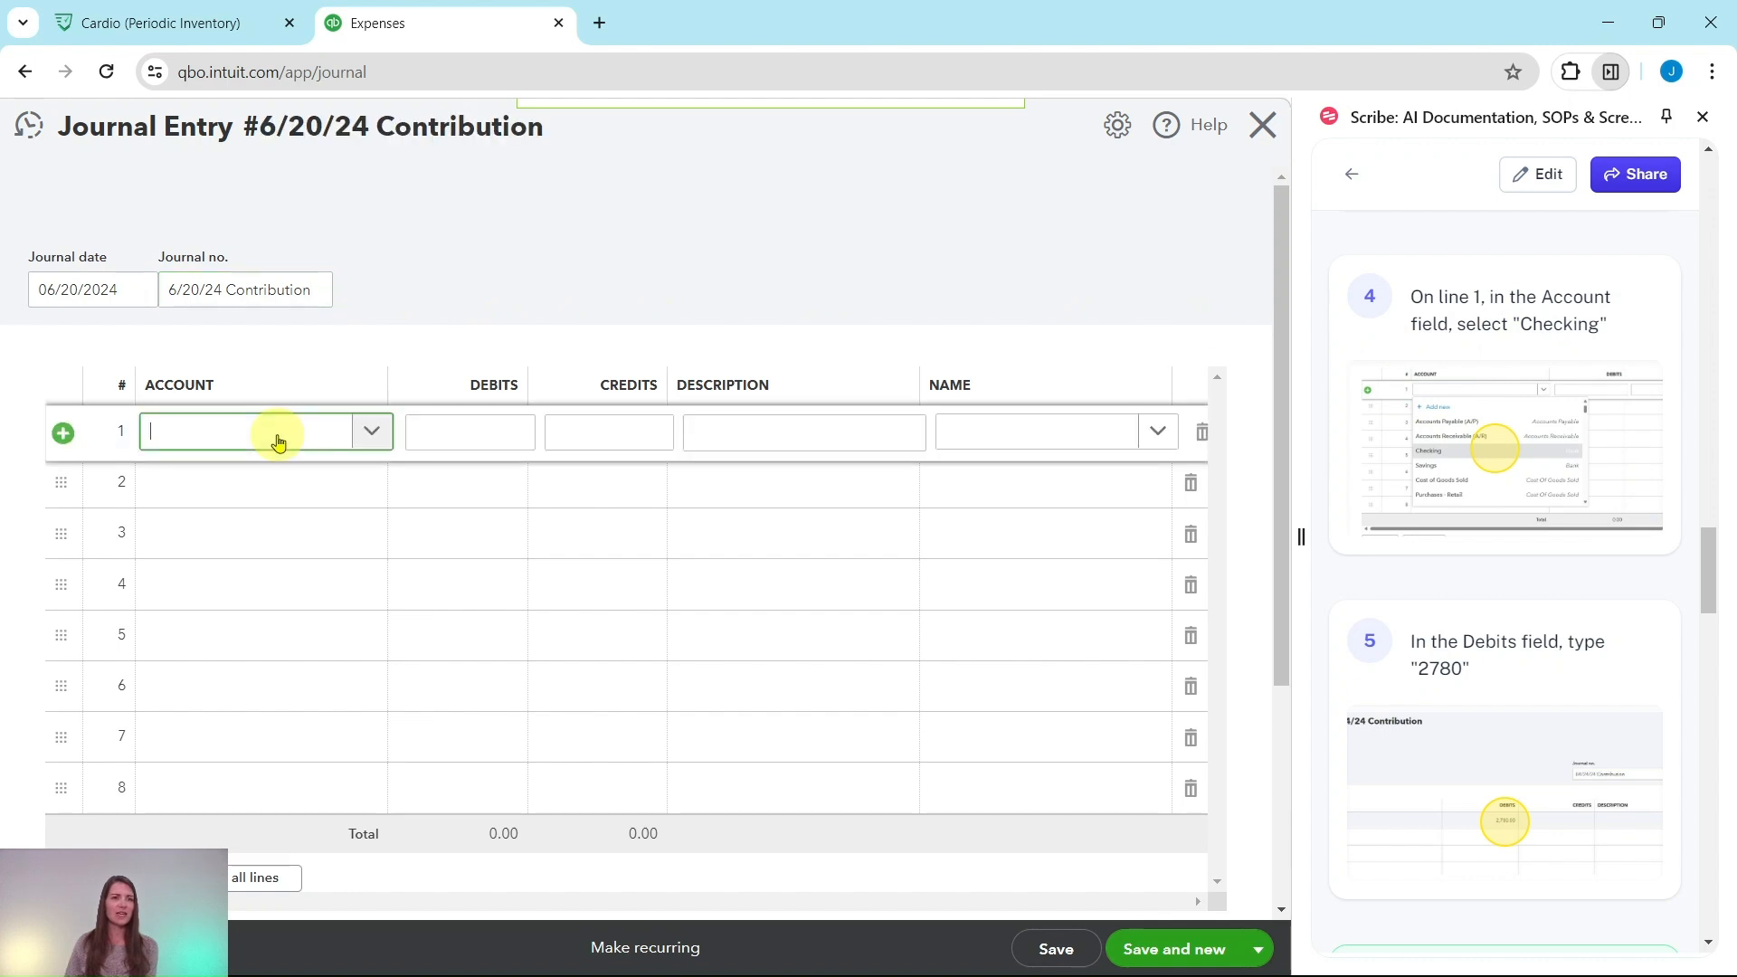
pyautogui.click(372, 438)
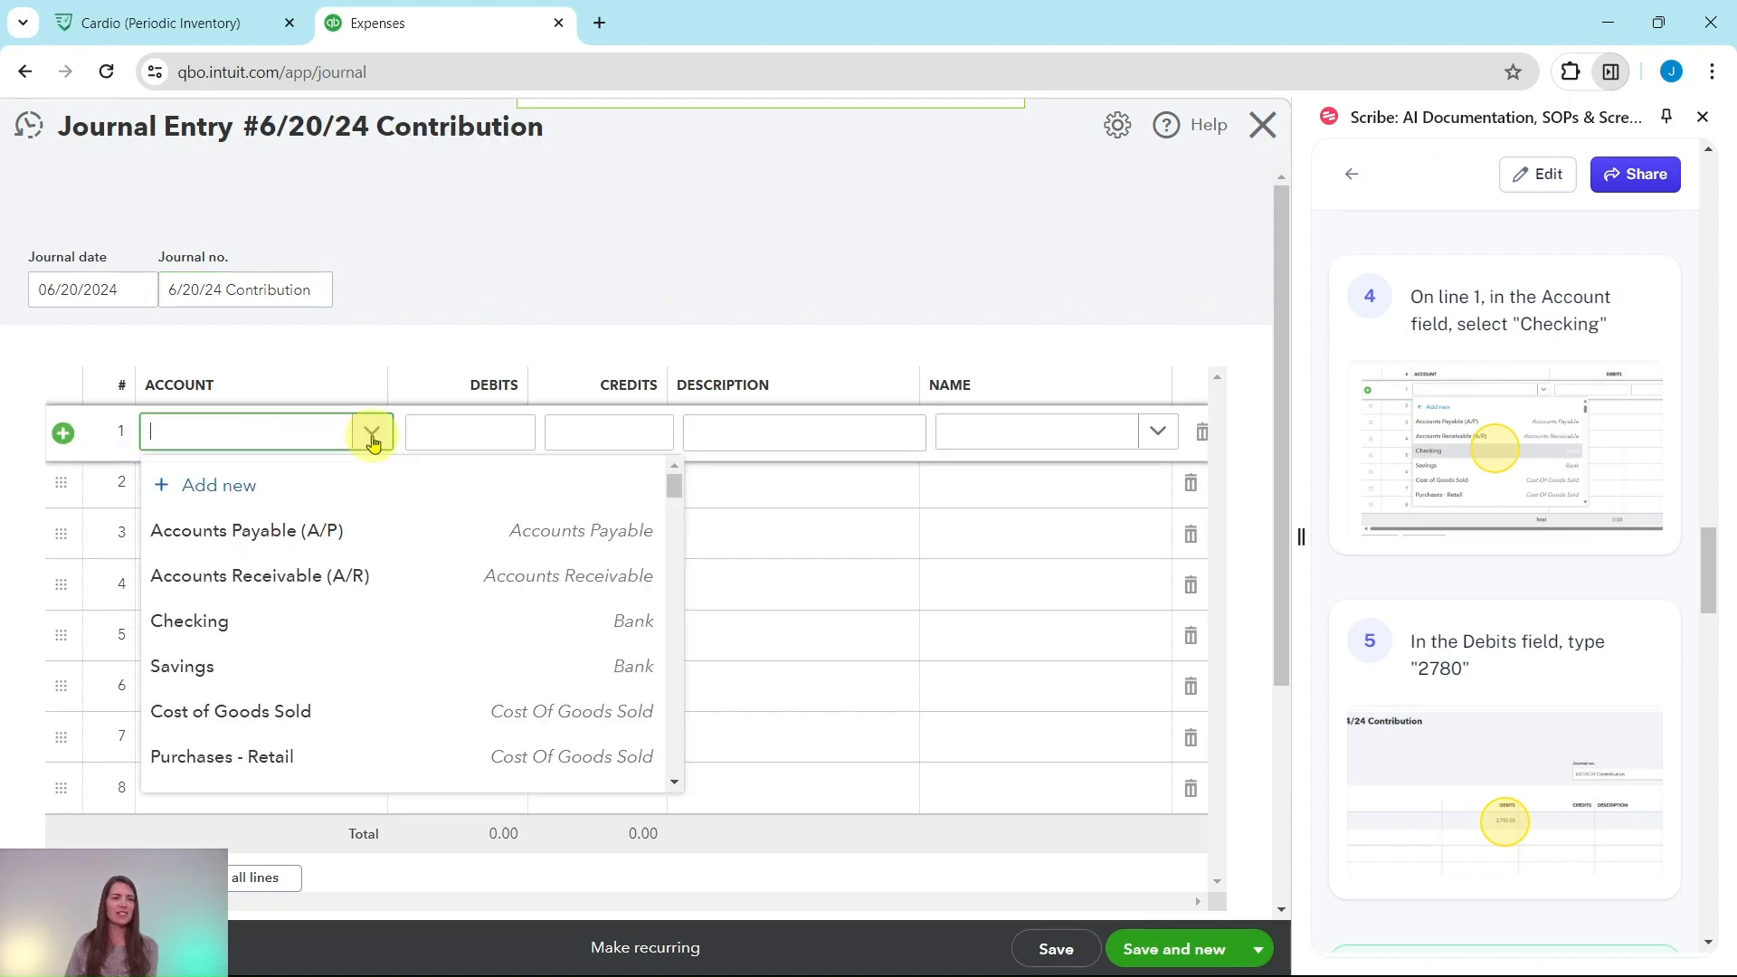
pyautogui.click(251, 629)
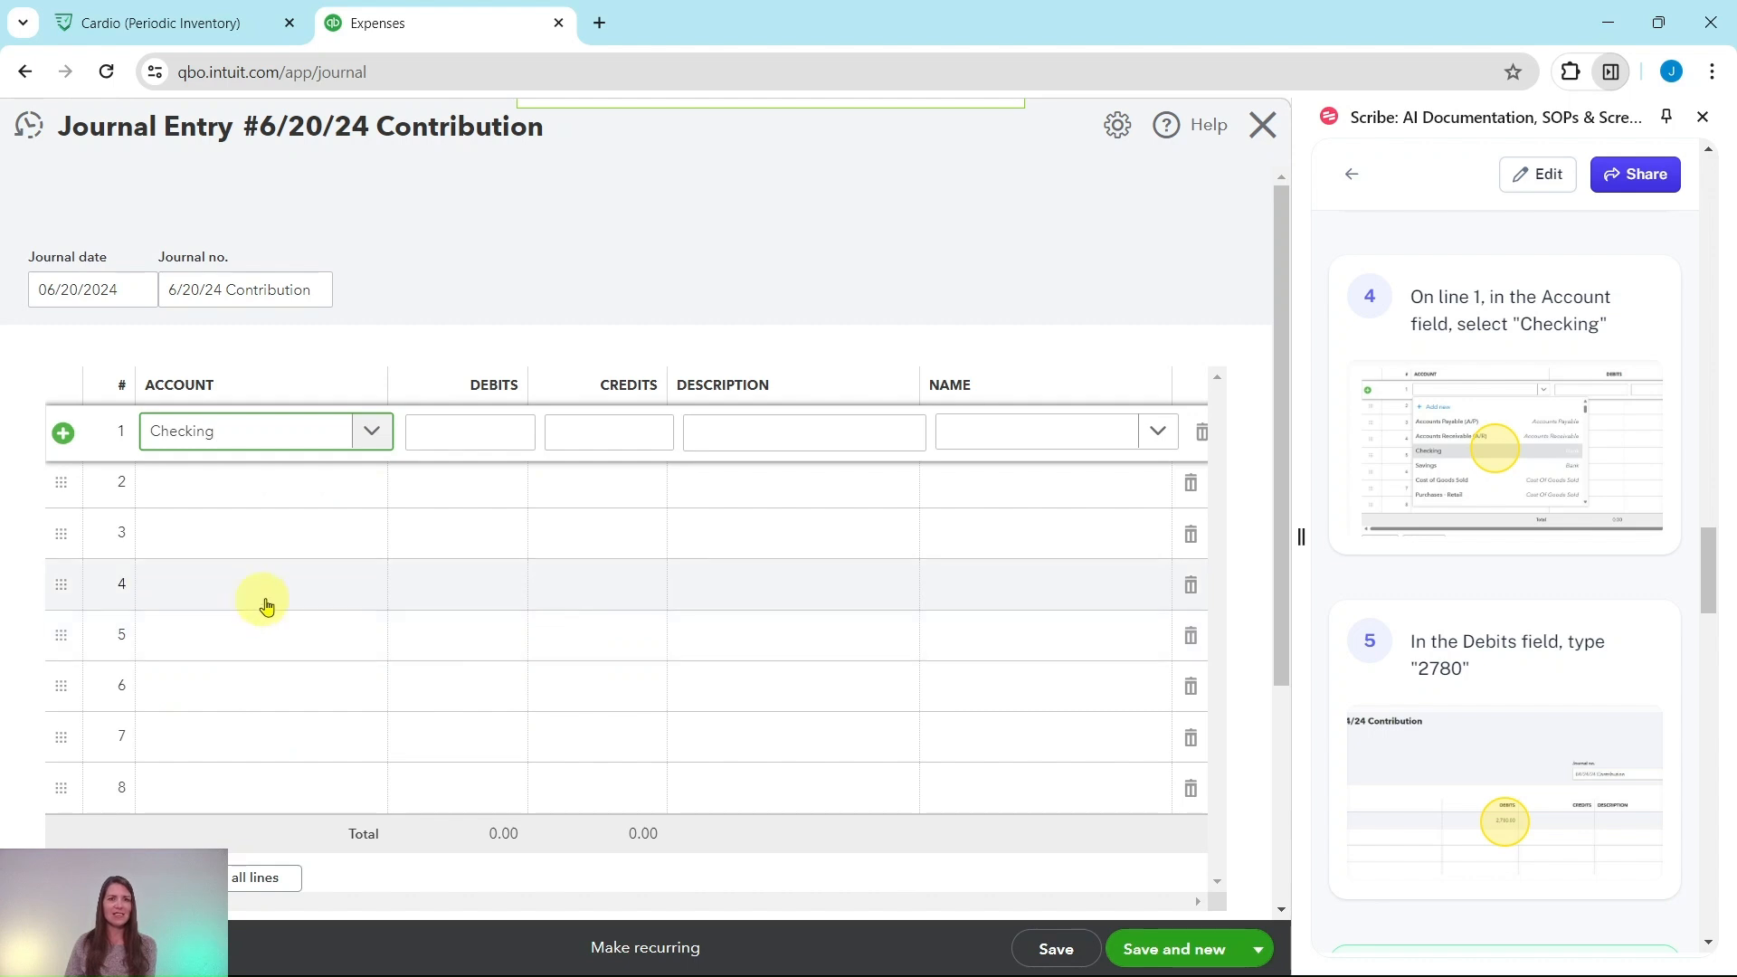
pyautogui.scroll(-2, 1465, 553)
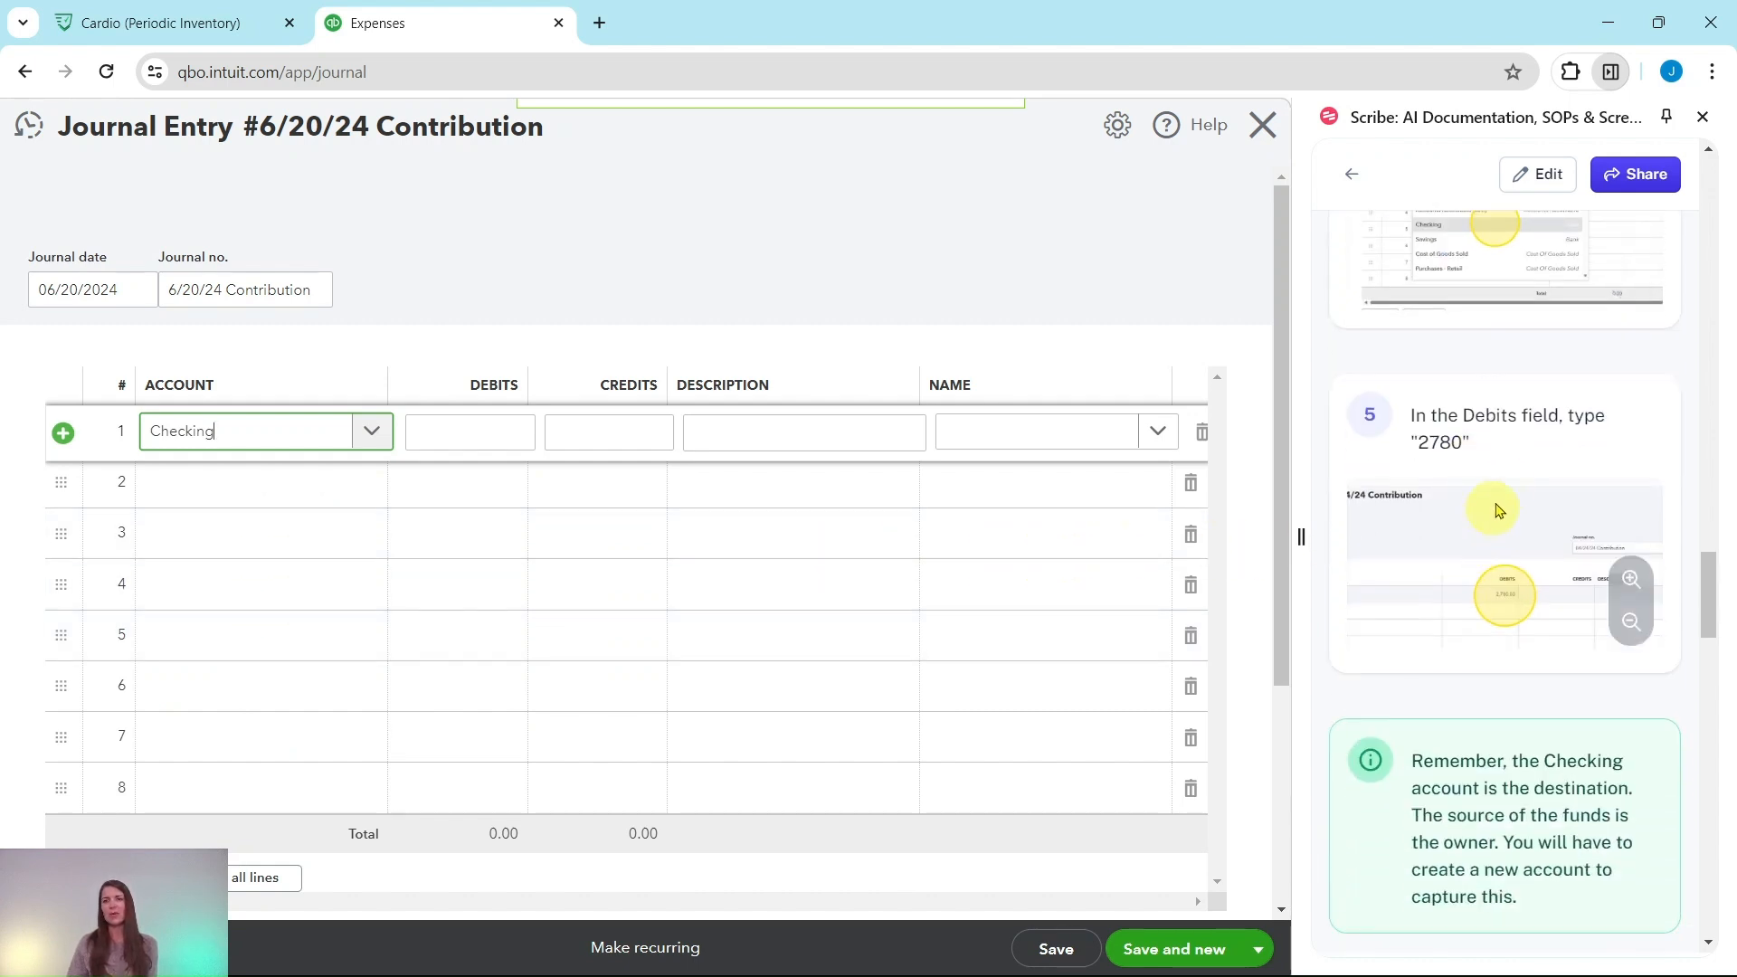
pyautogui.click(481, 432)
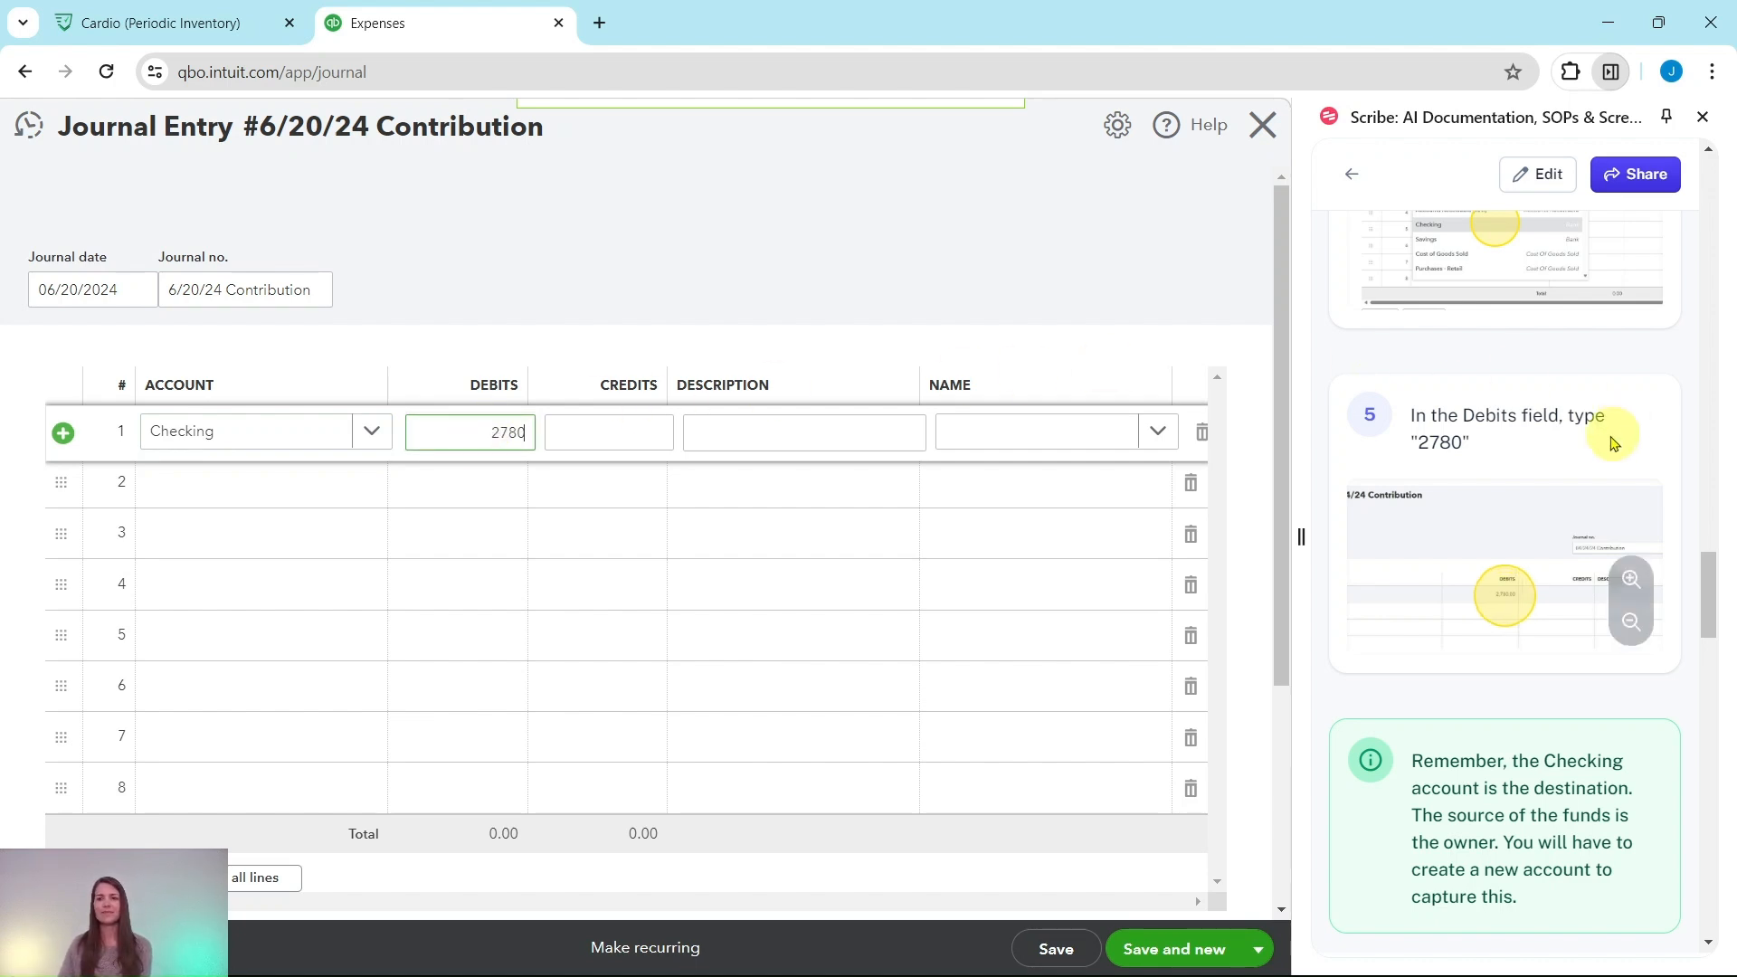
# Start adding a new account from the account field on line 2 of the journal entry
pyautogui.scroll(-2, 1551, 446)
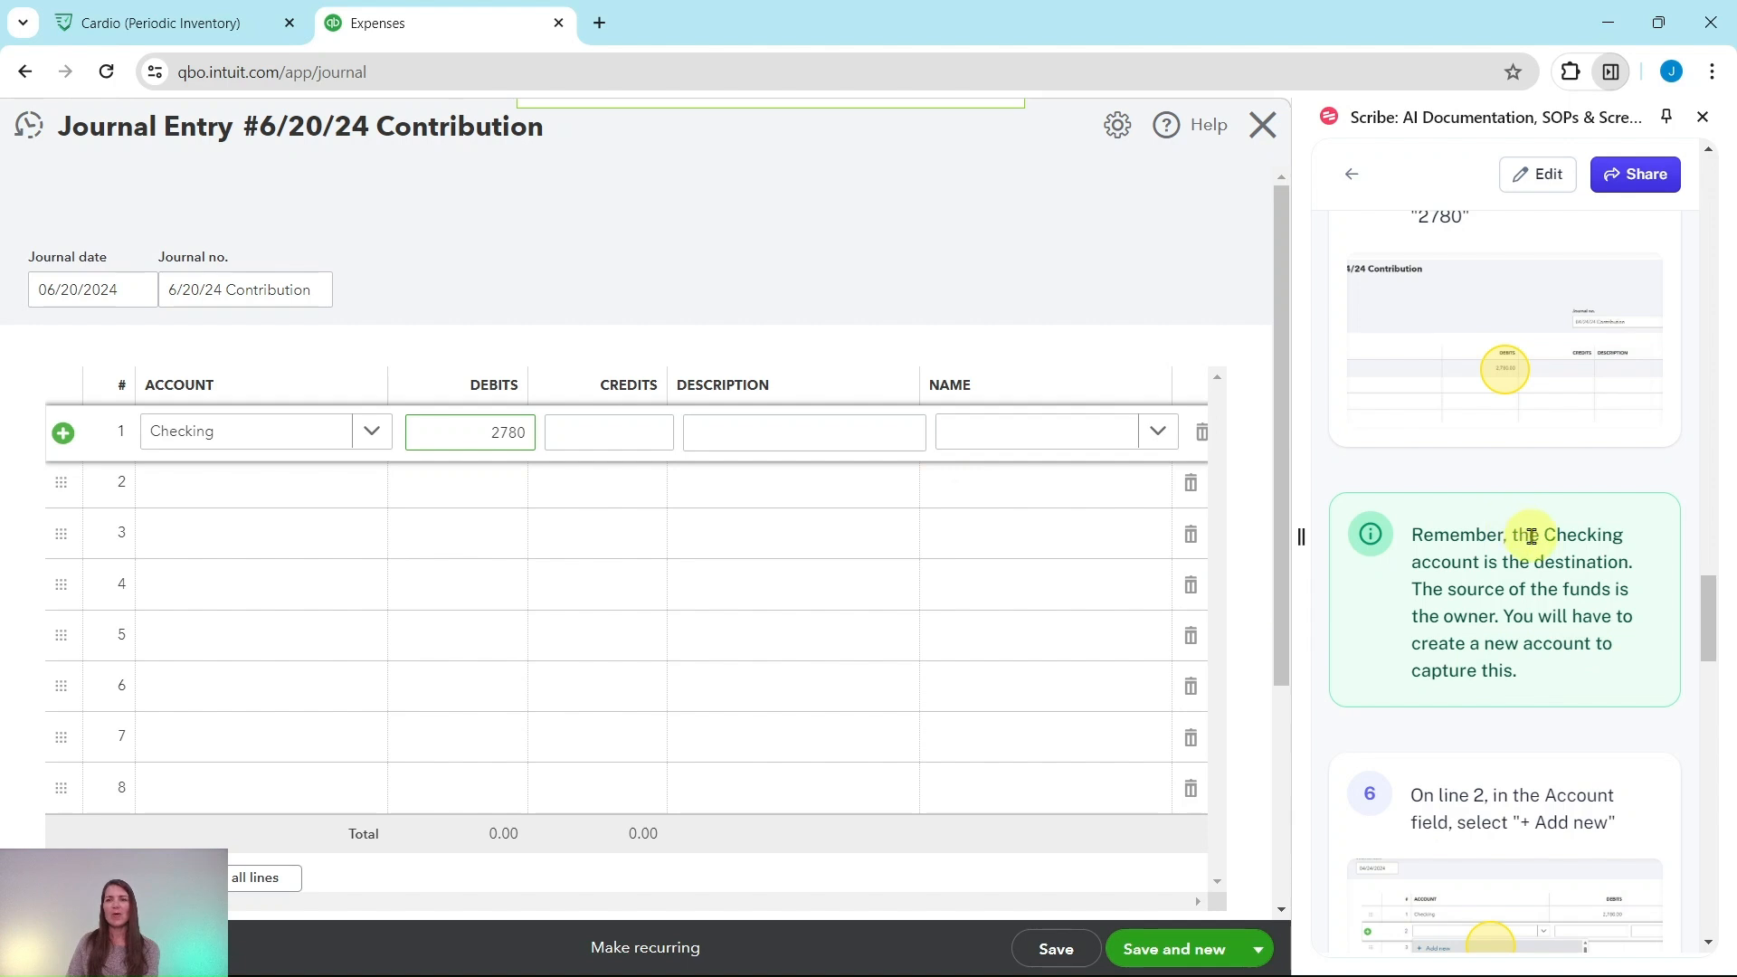
pyautogui.scroll(-3, 1529, 535)
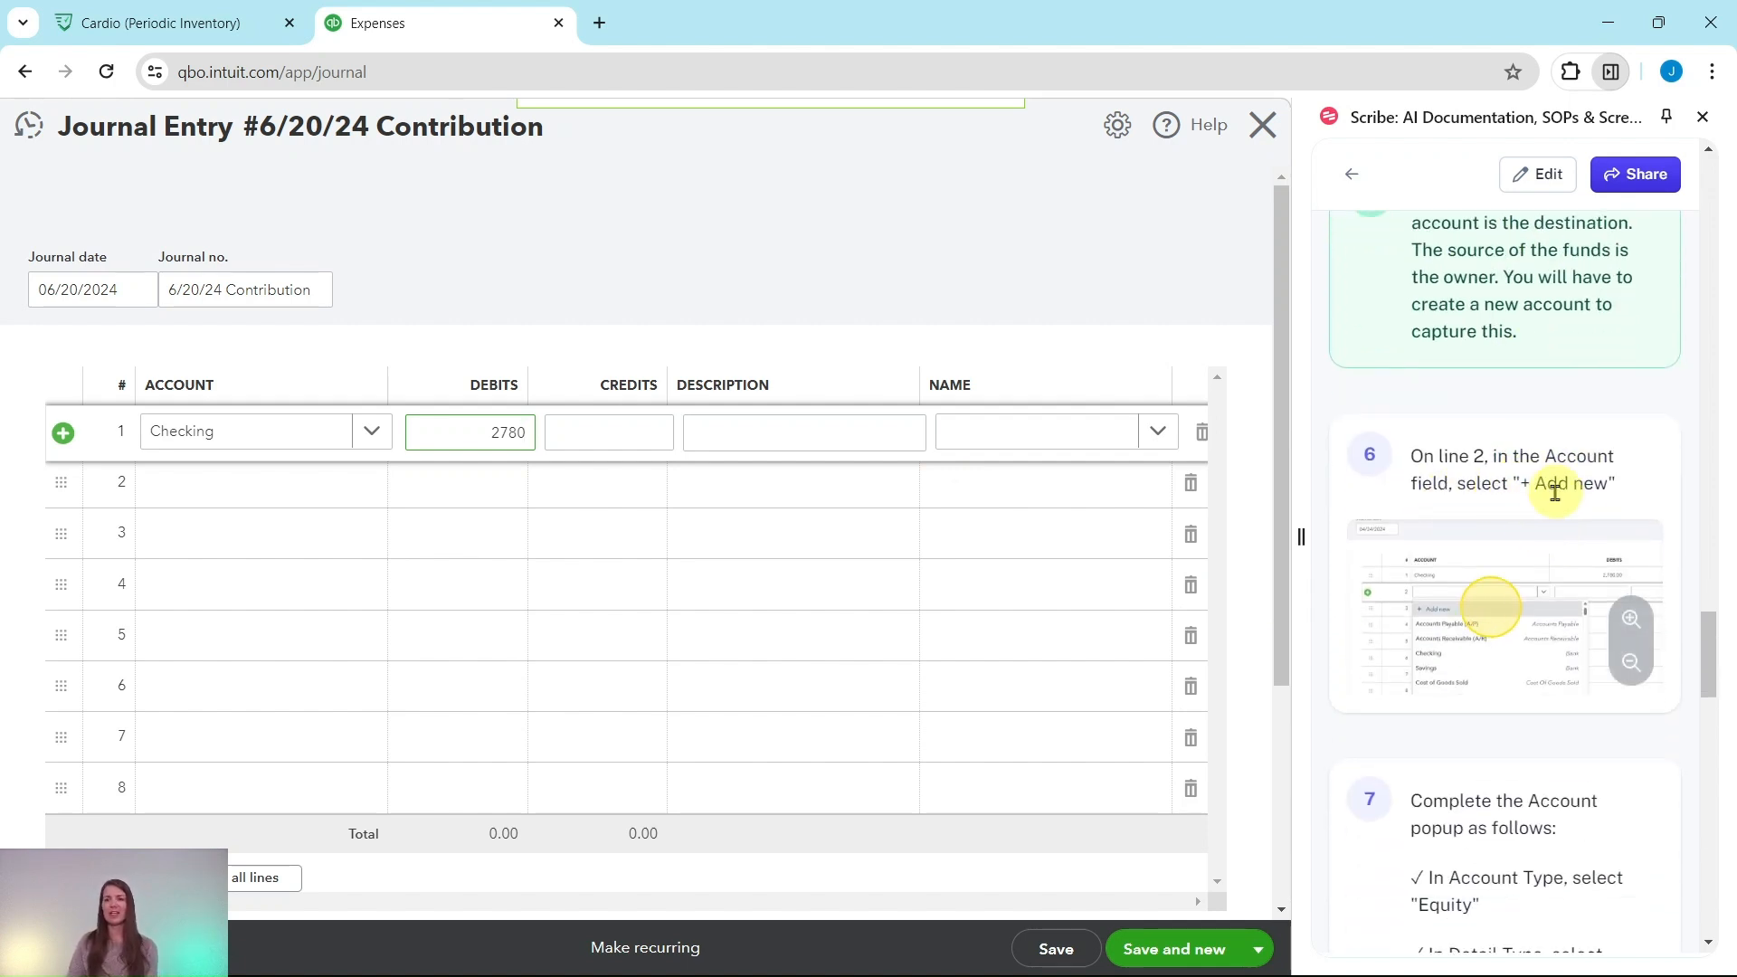
pyautogui.click(197, 490)
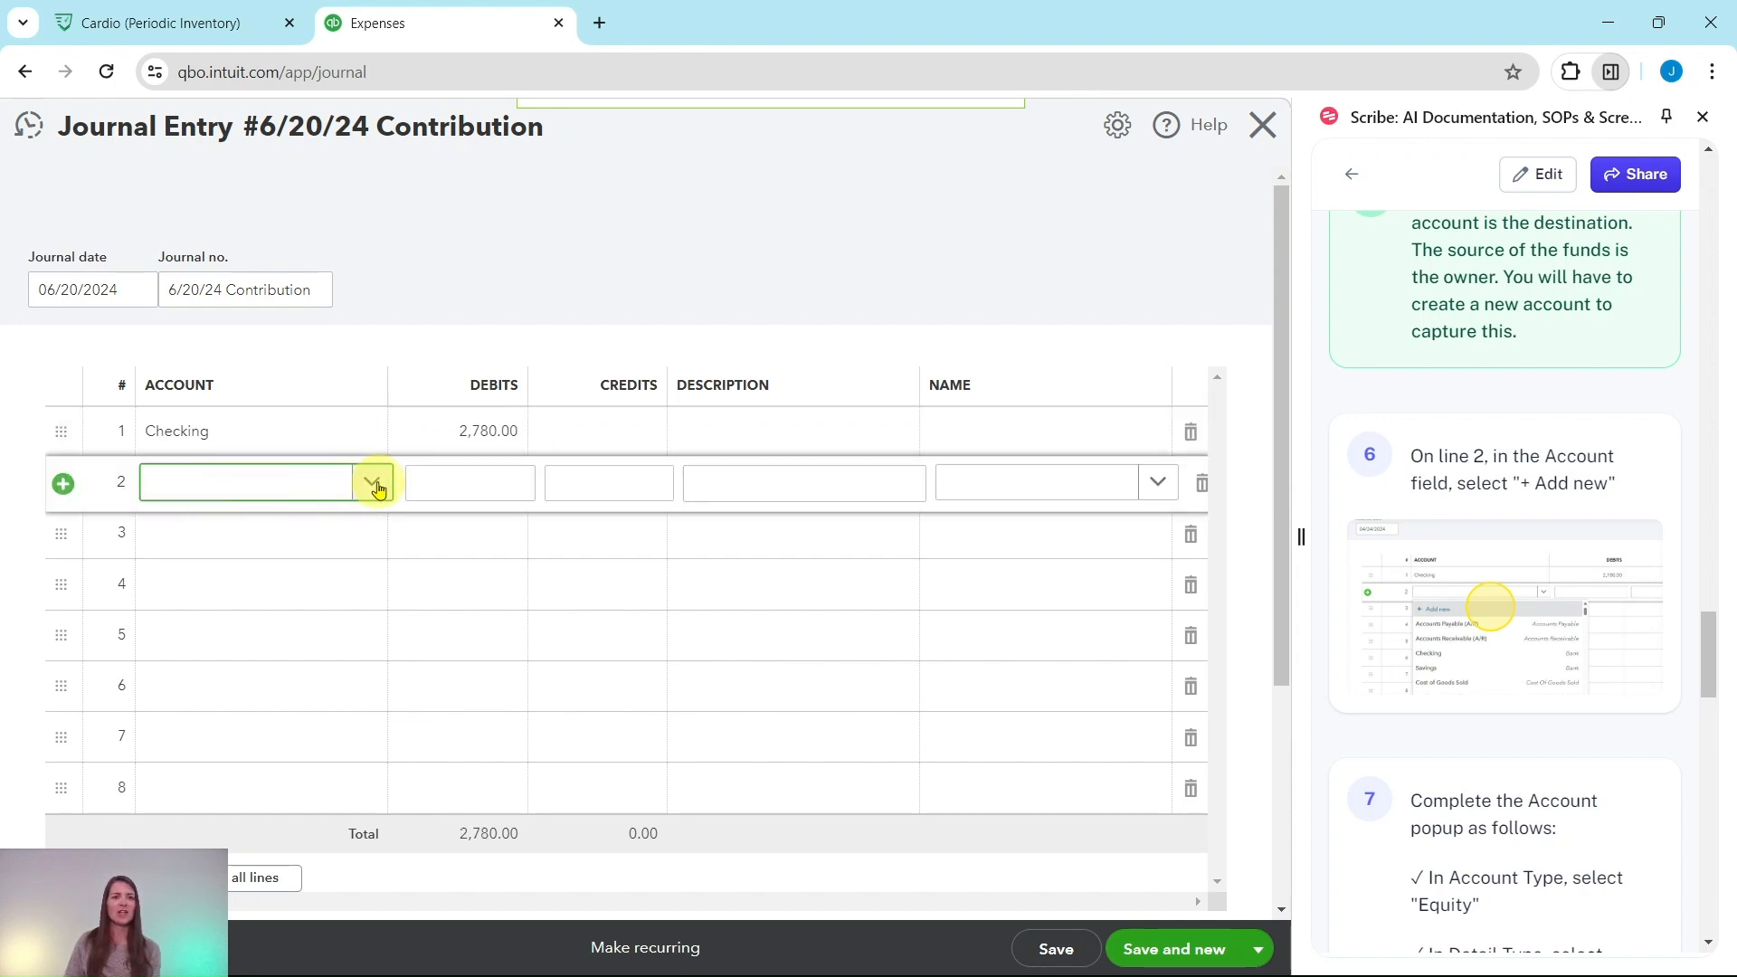
pyautogui.click(377, 487)
pyautogui.click(216, 538)
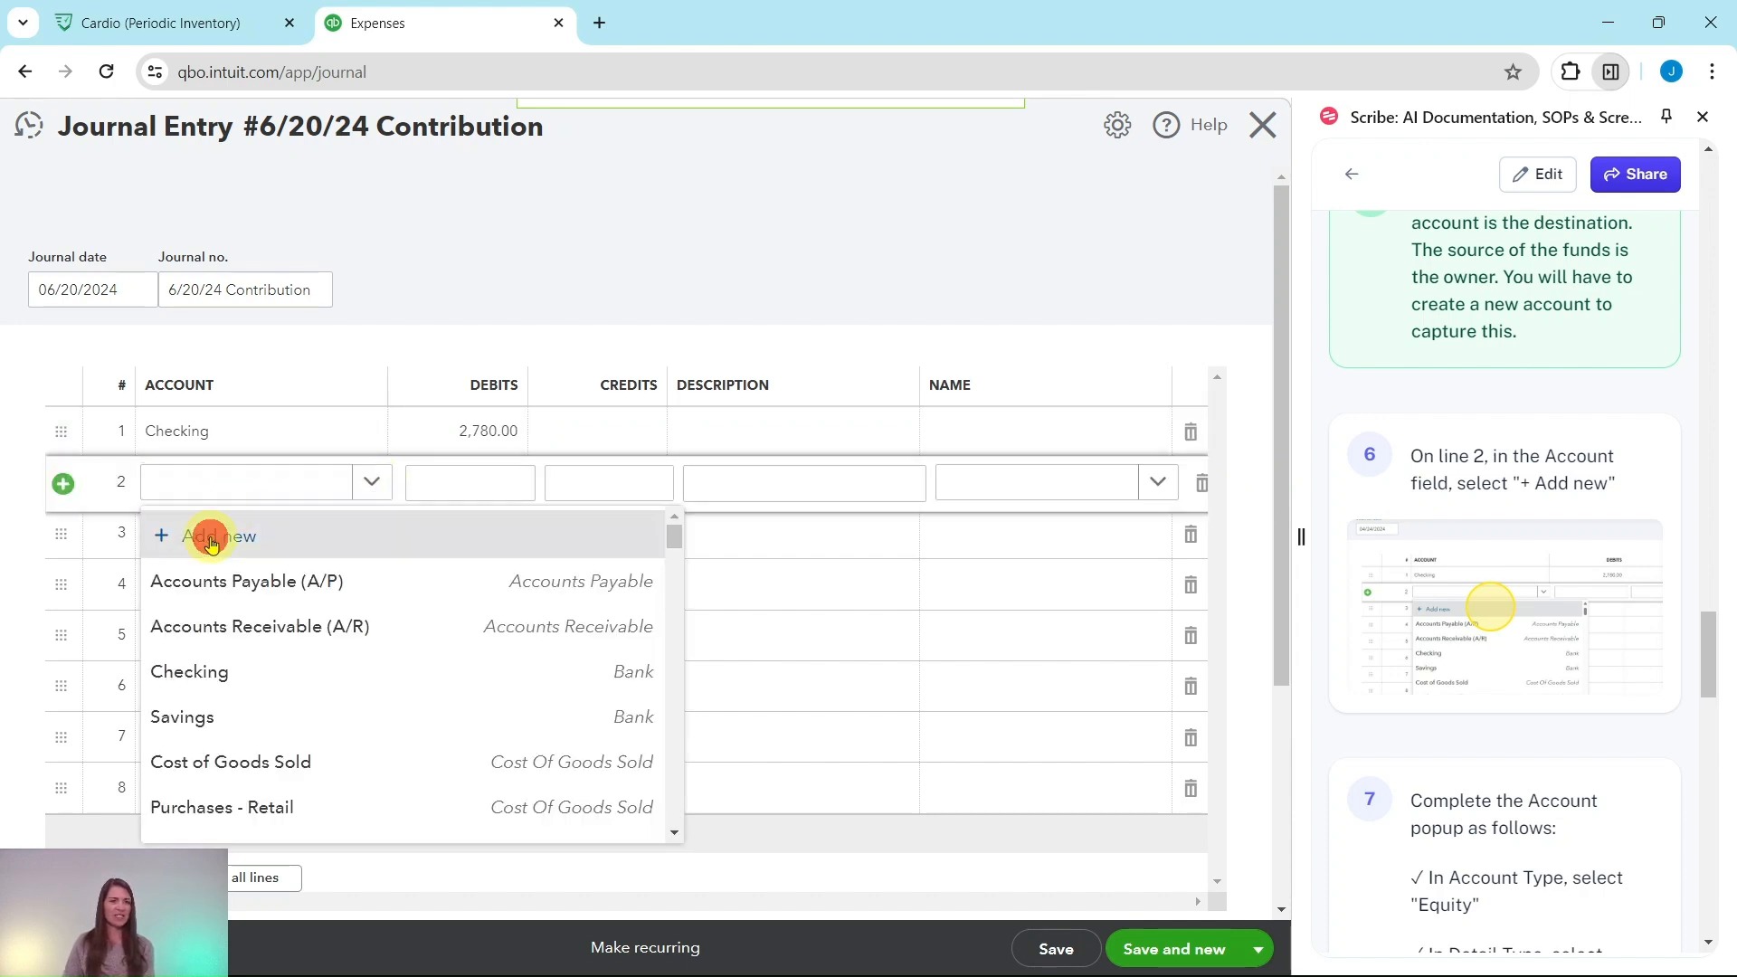
# Set the new account's type to Equity and its detail type to Owner's Equity
pyautogui.scroll(-2, 1472, 528)
pyautogui.scroll(-3, 1472, 528)
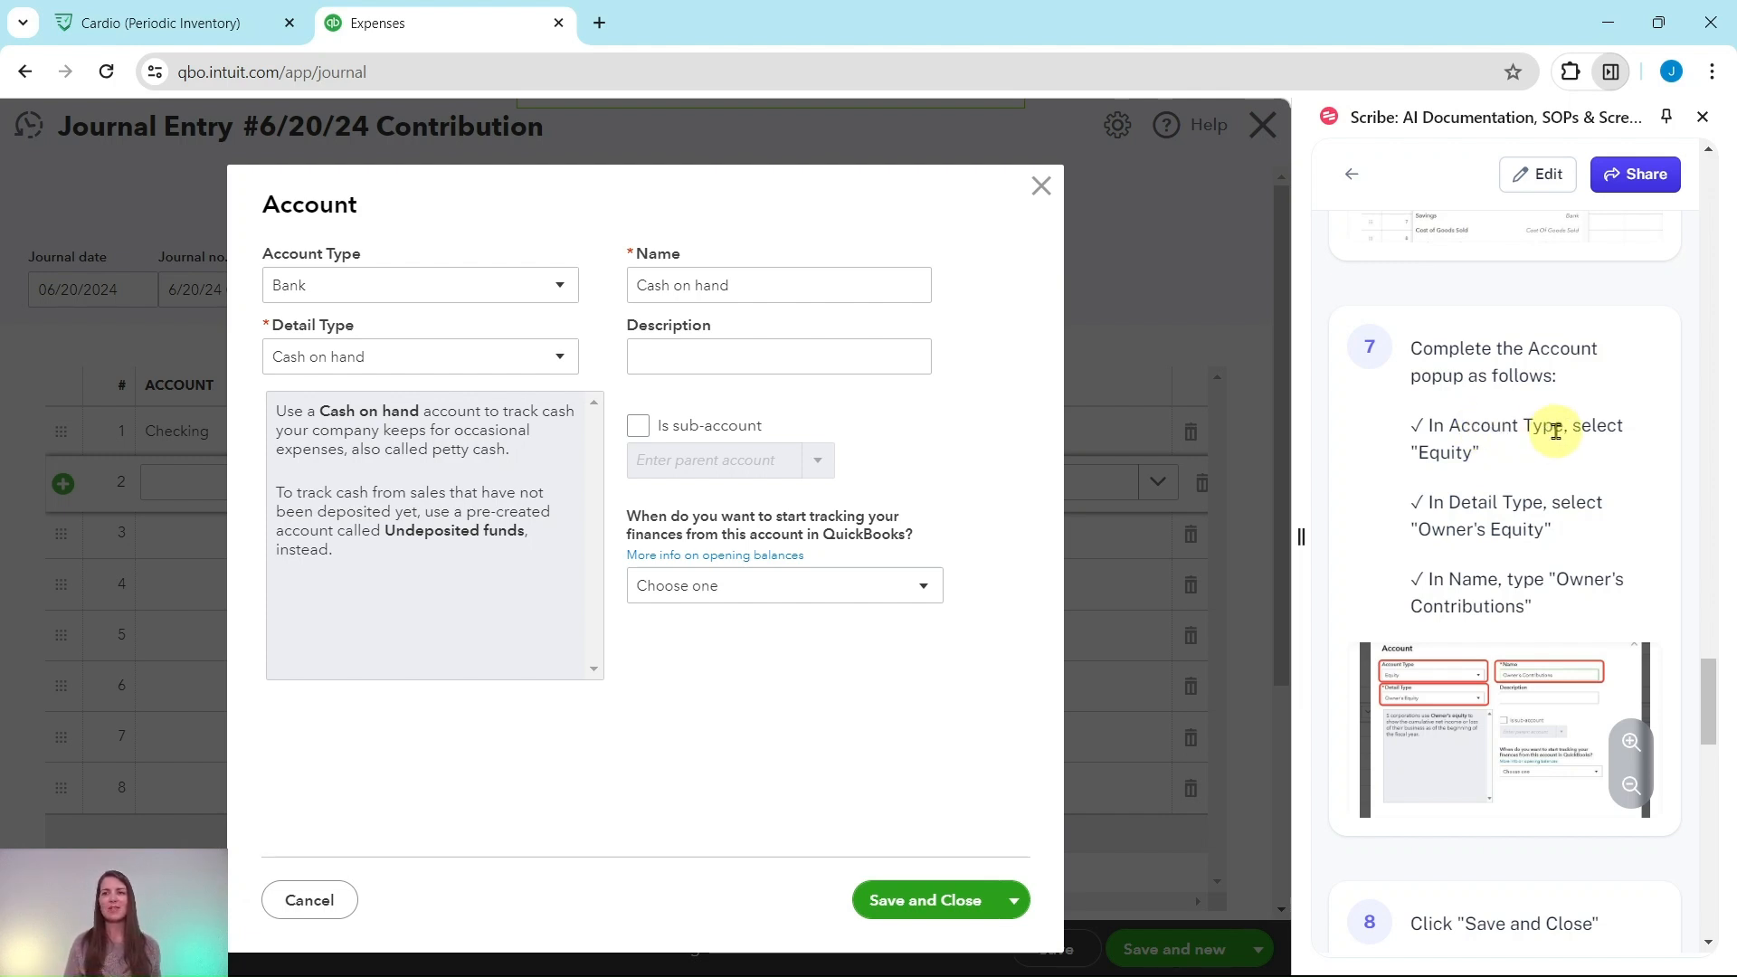
pyautogui.click(547, 289)
pyautogui.scroll(-2, 388, 443)
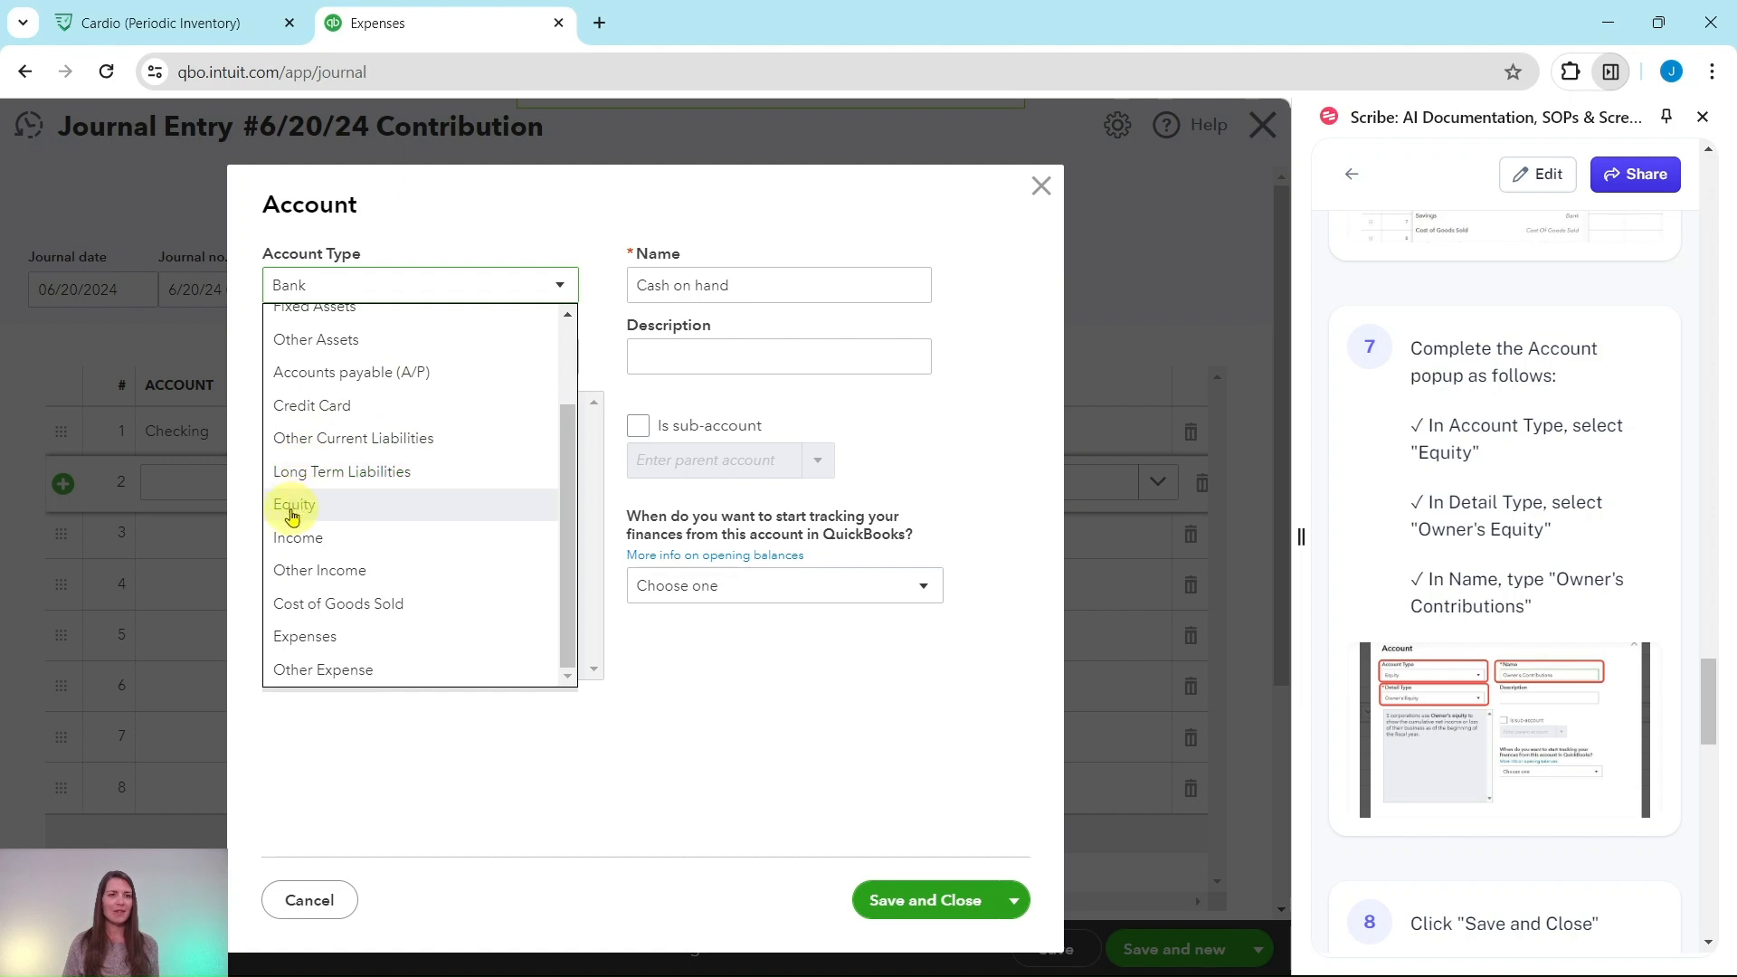
pyautogui.click(294, 511)
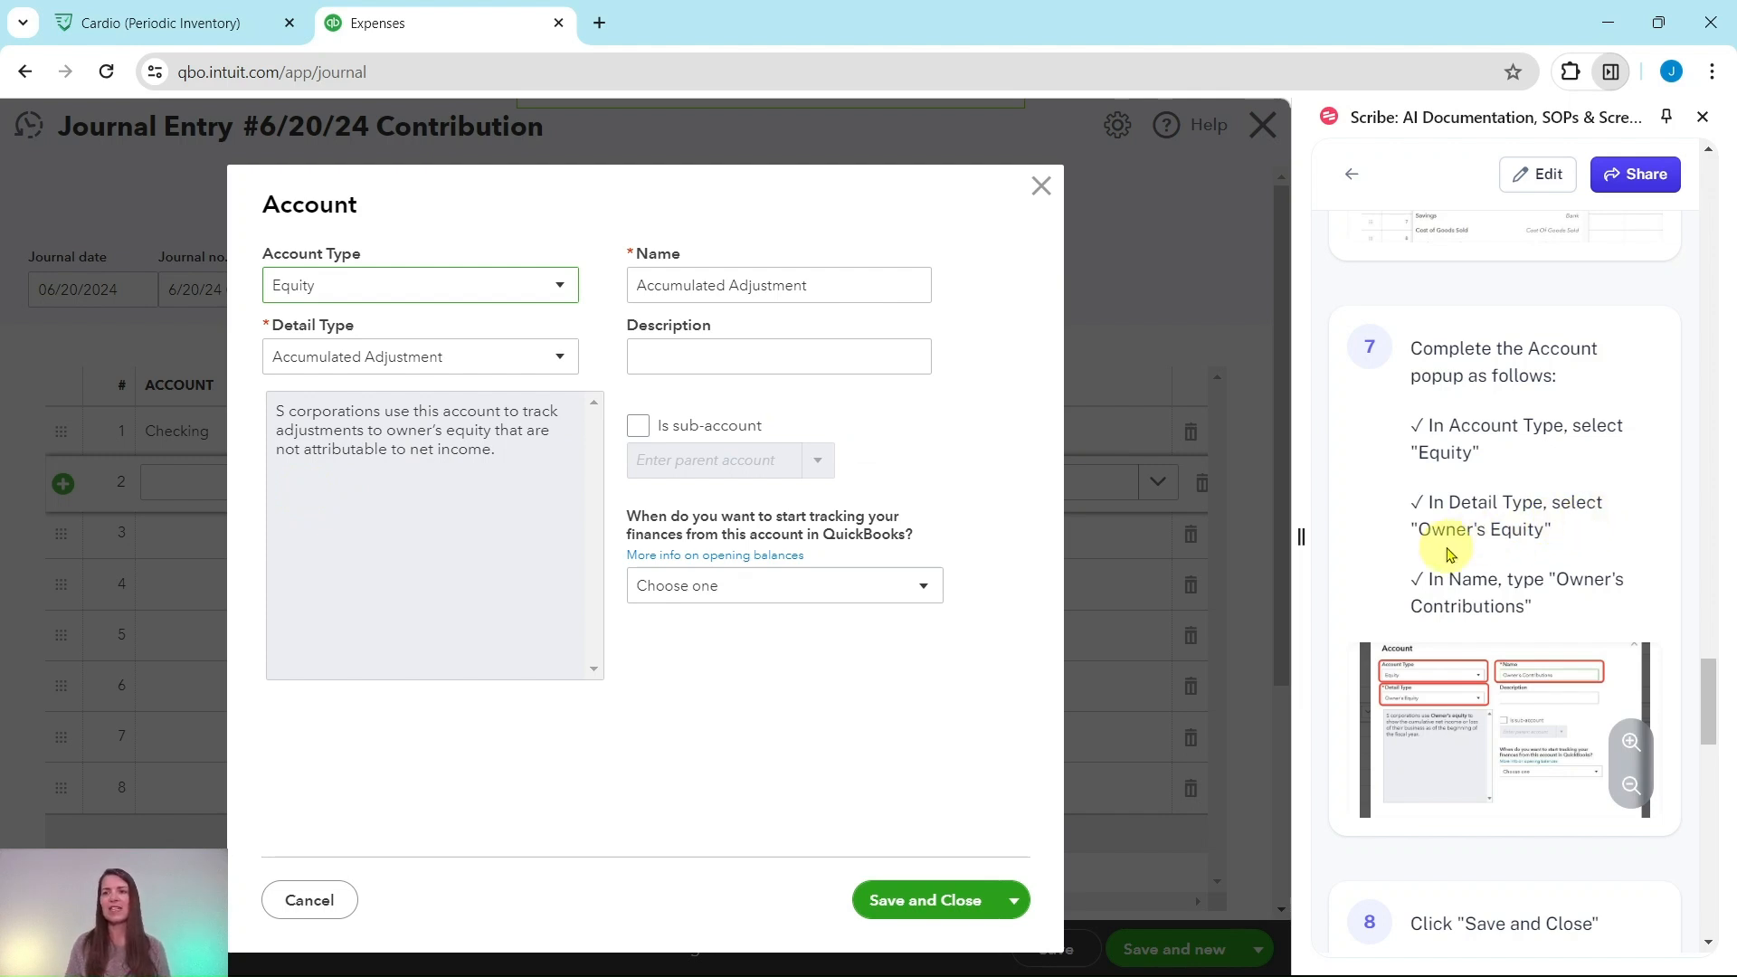
pyautogui.click(559, 362)
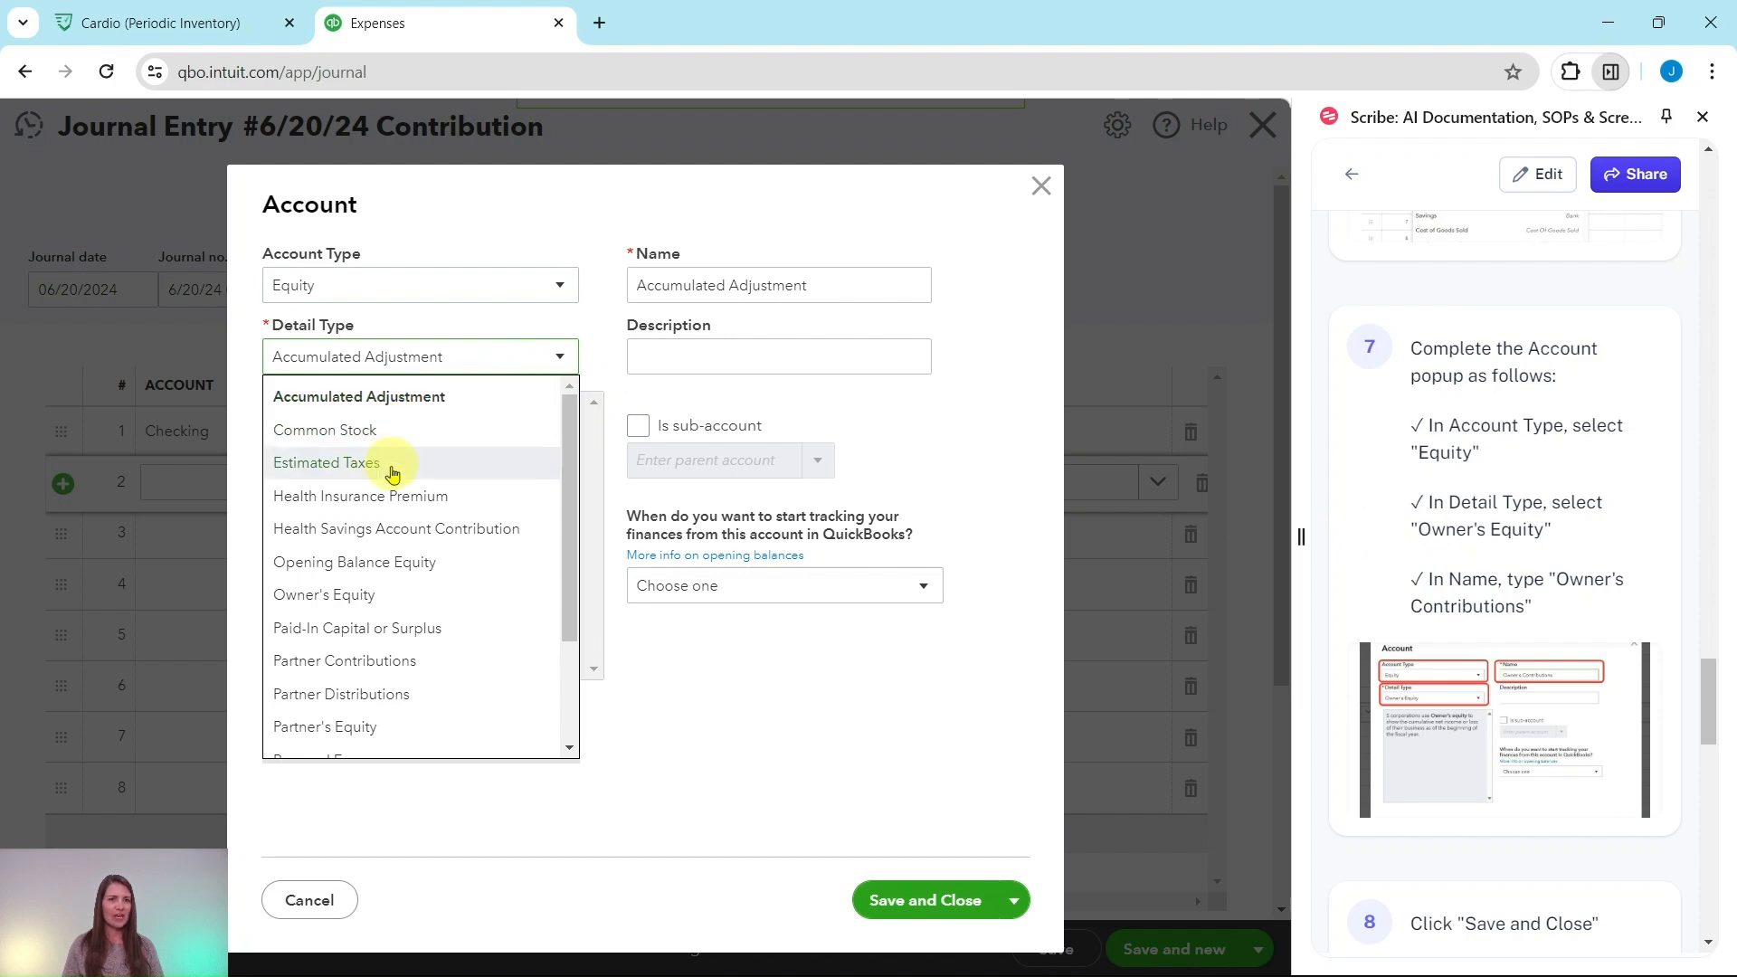
pyautogui.click(324, 599)
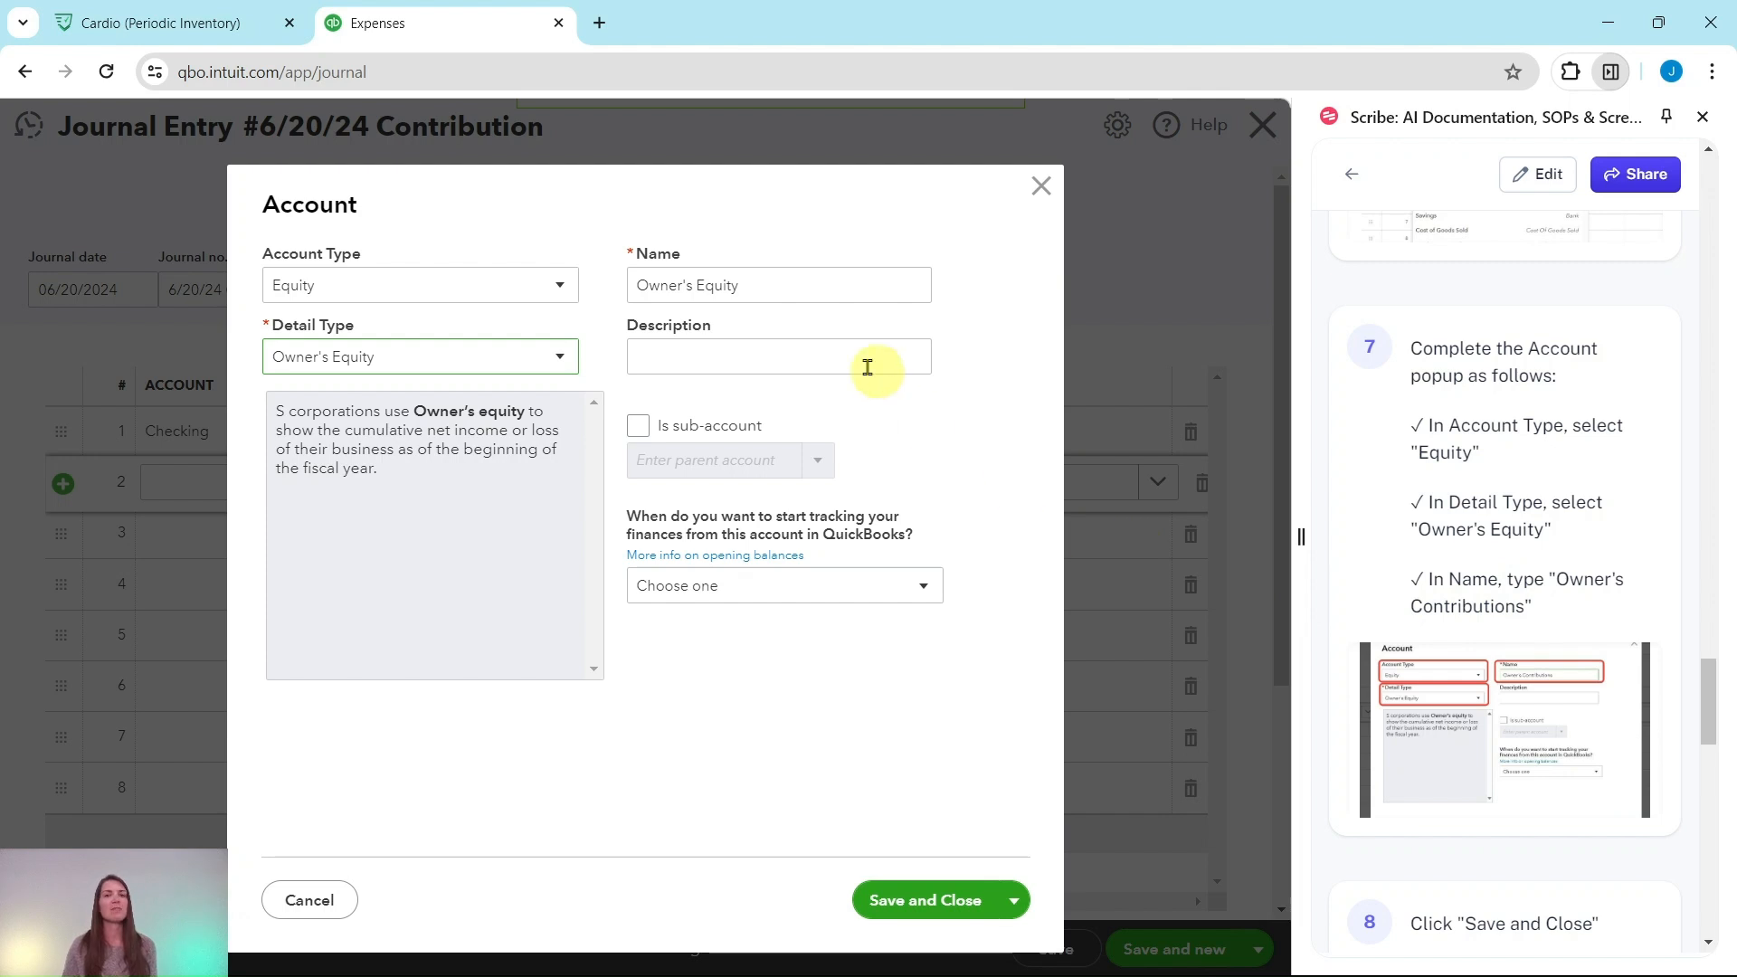
# Name the new equity account "Owner's Contributions"
pyautogui.click(737, 285)
pyautogui.moveTo(739, 285); pyautogui.dragTo(696, 285)
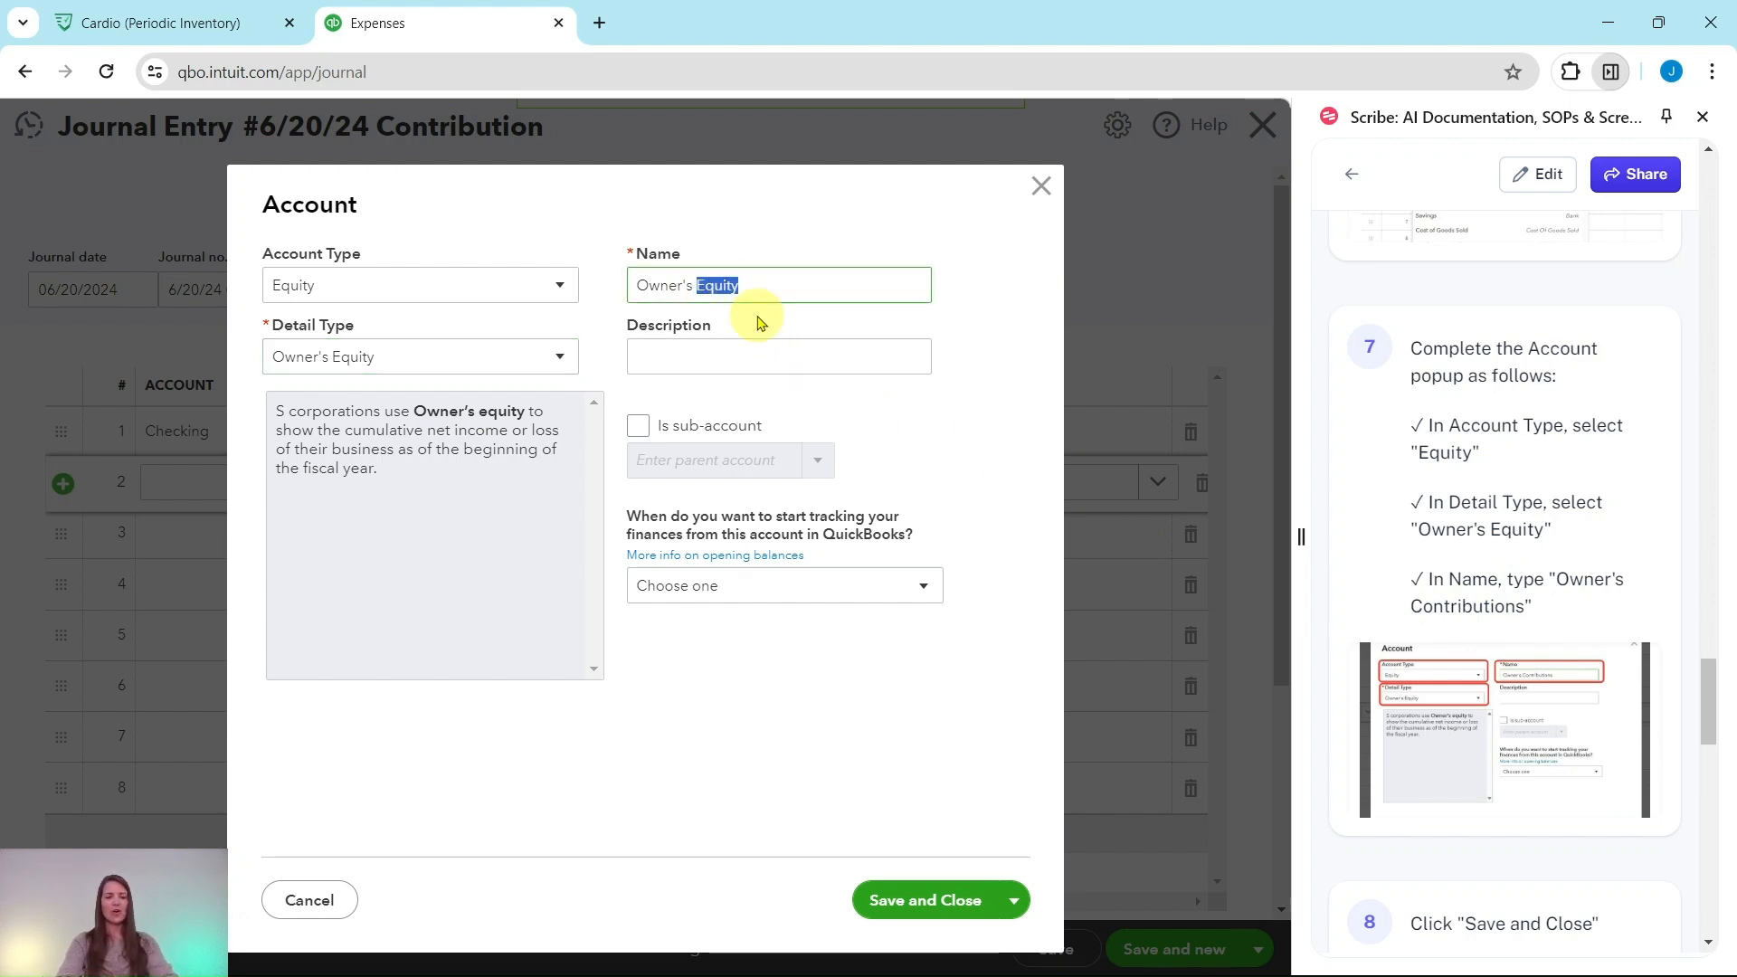
pyautogui.write('Contributions')
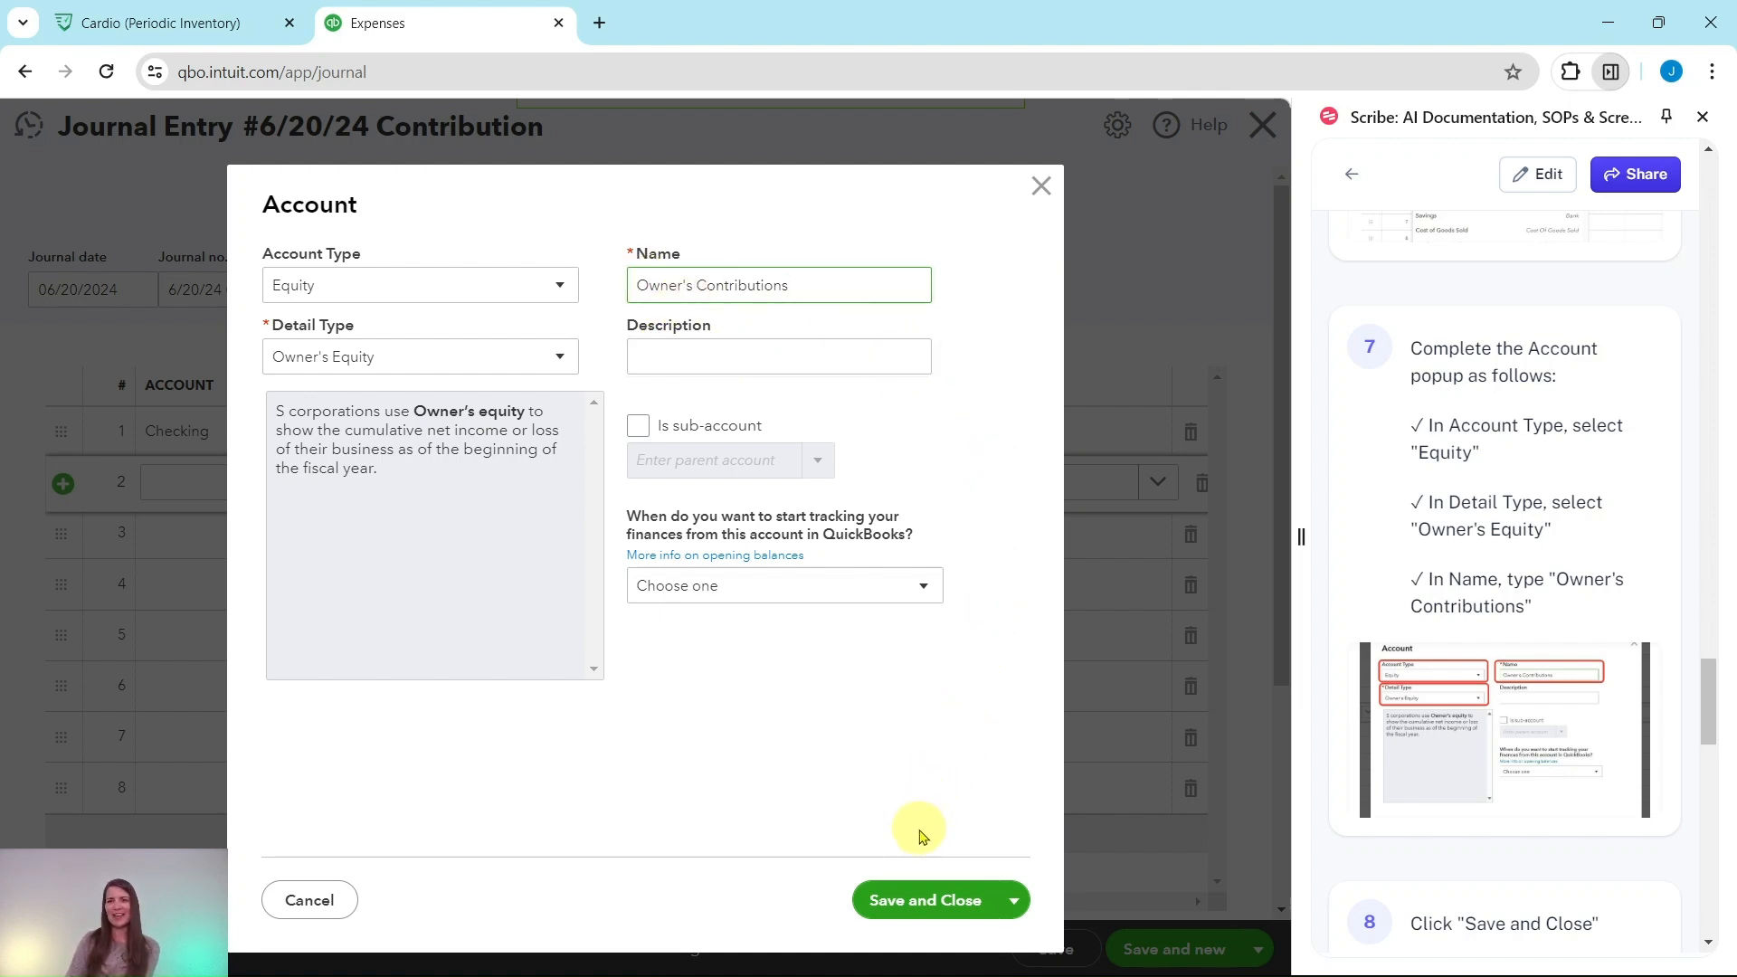
# Save the new Owner's Contributions account so it fills line 2, and verify the line's balancing credit
pyautogui.click(911, 910)
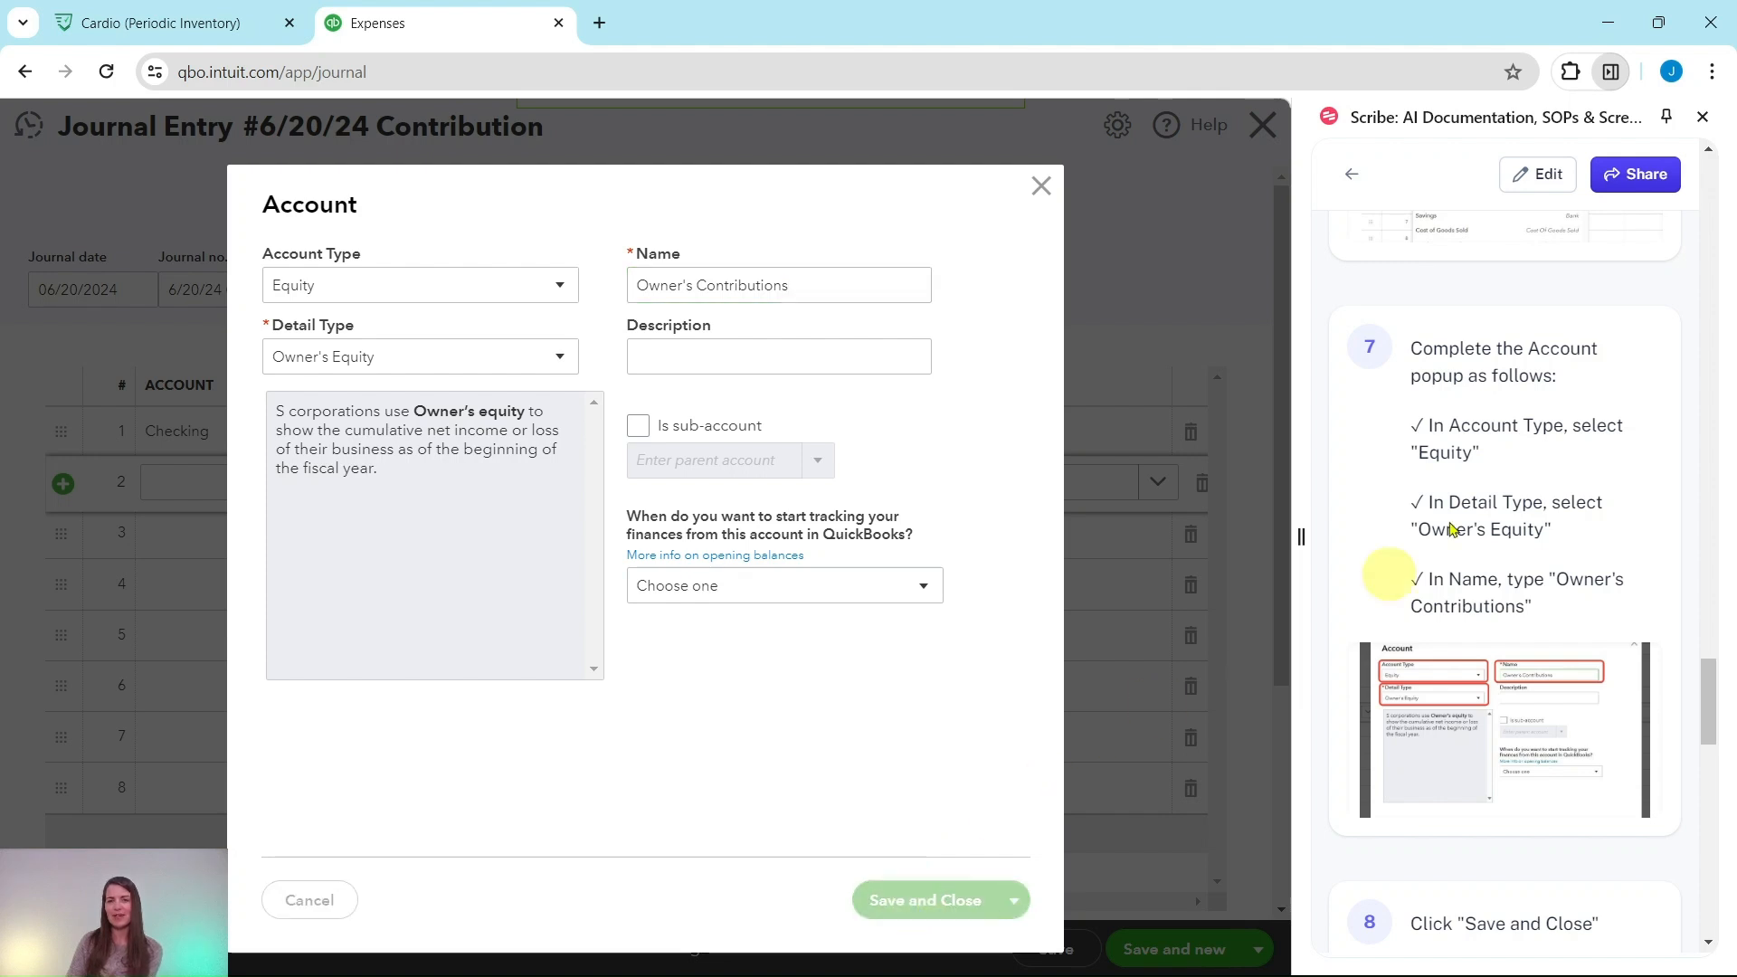
pyautogui.scroll(-7, 1538, 480)
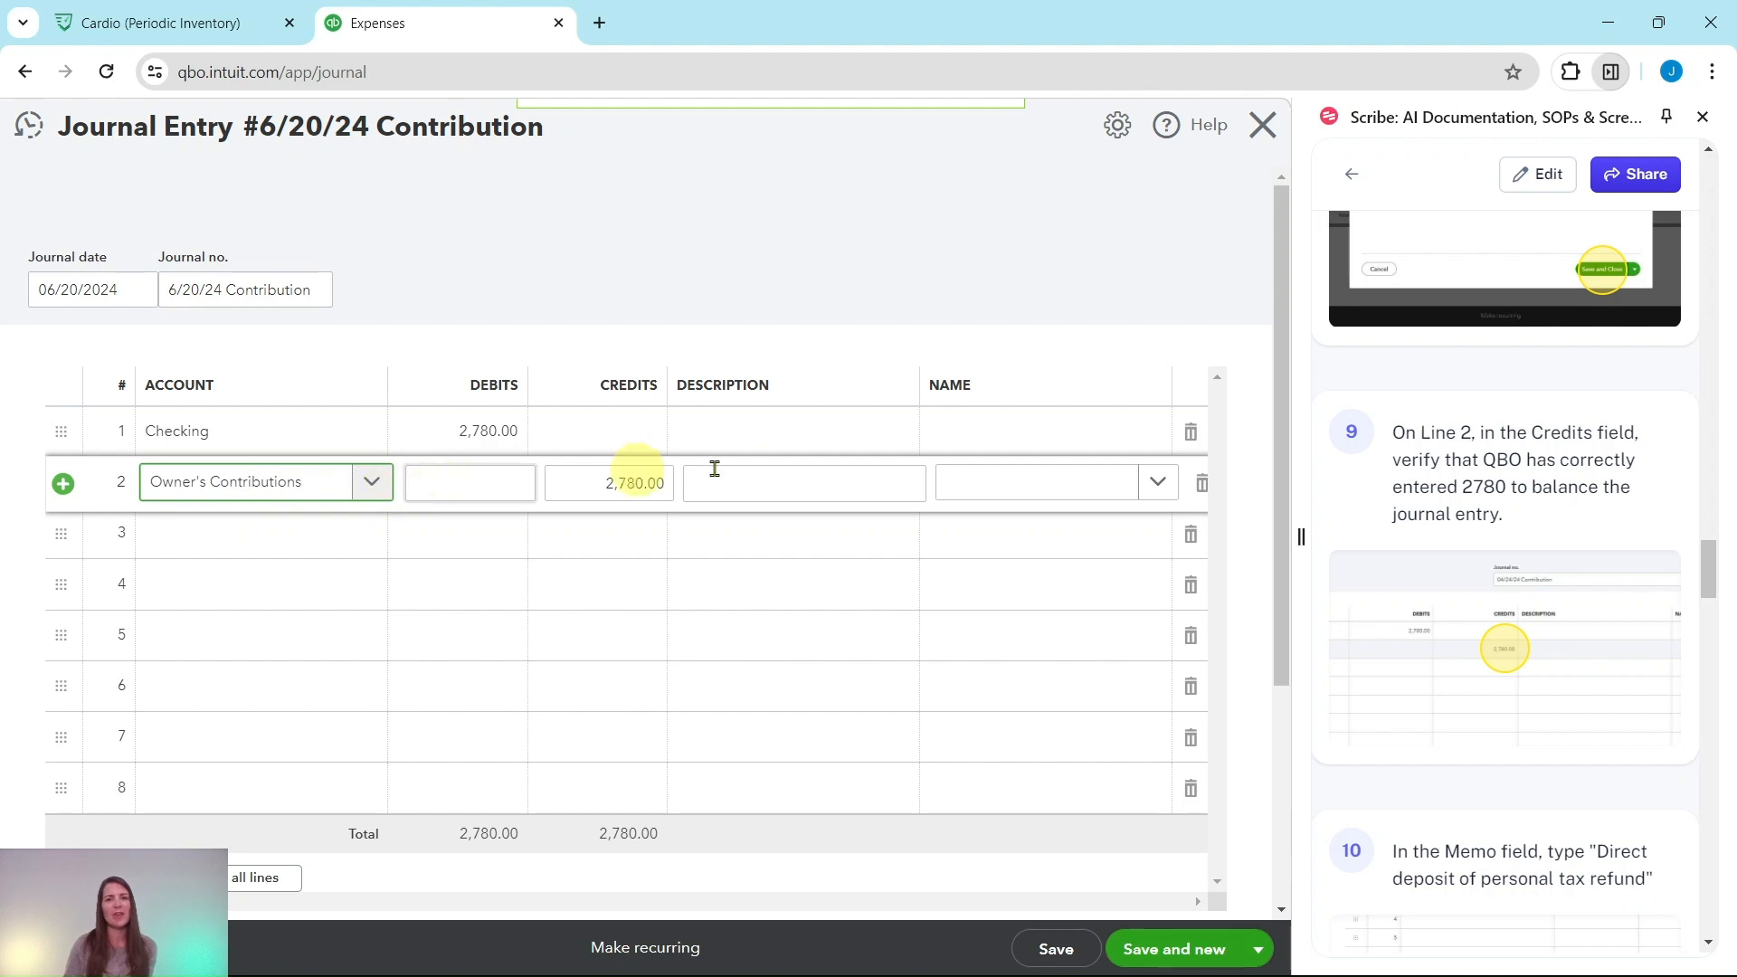
pyautogui.scroll(-1, 1592, 460)
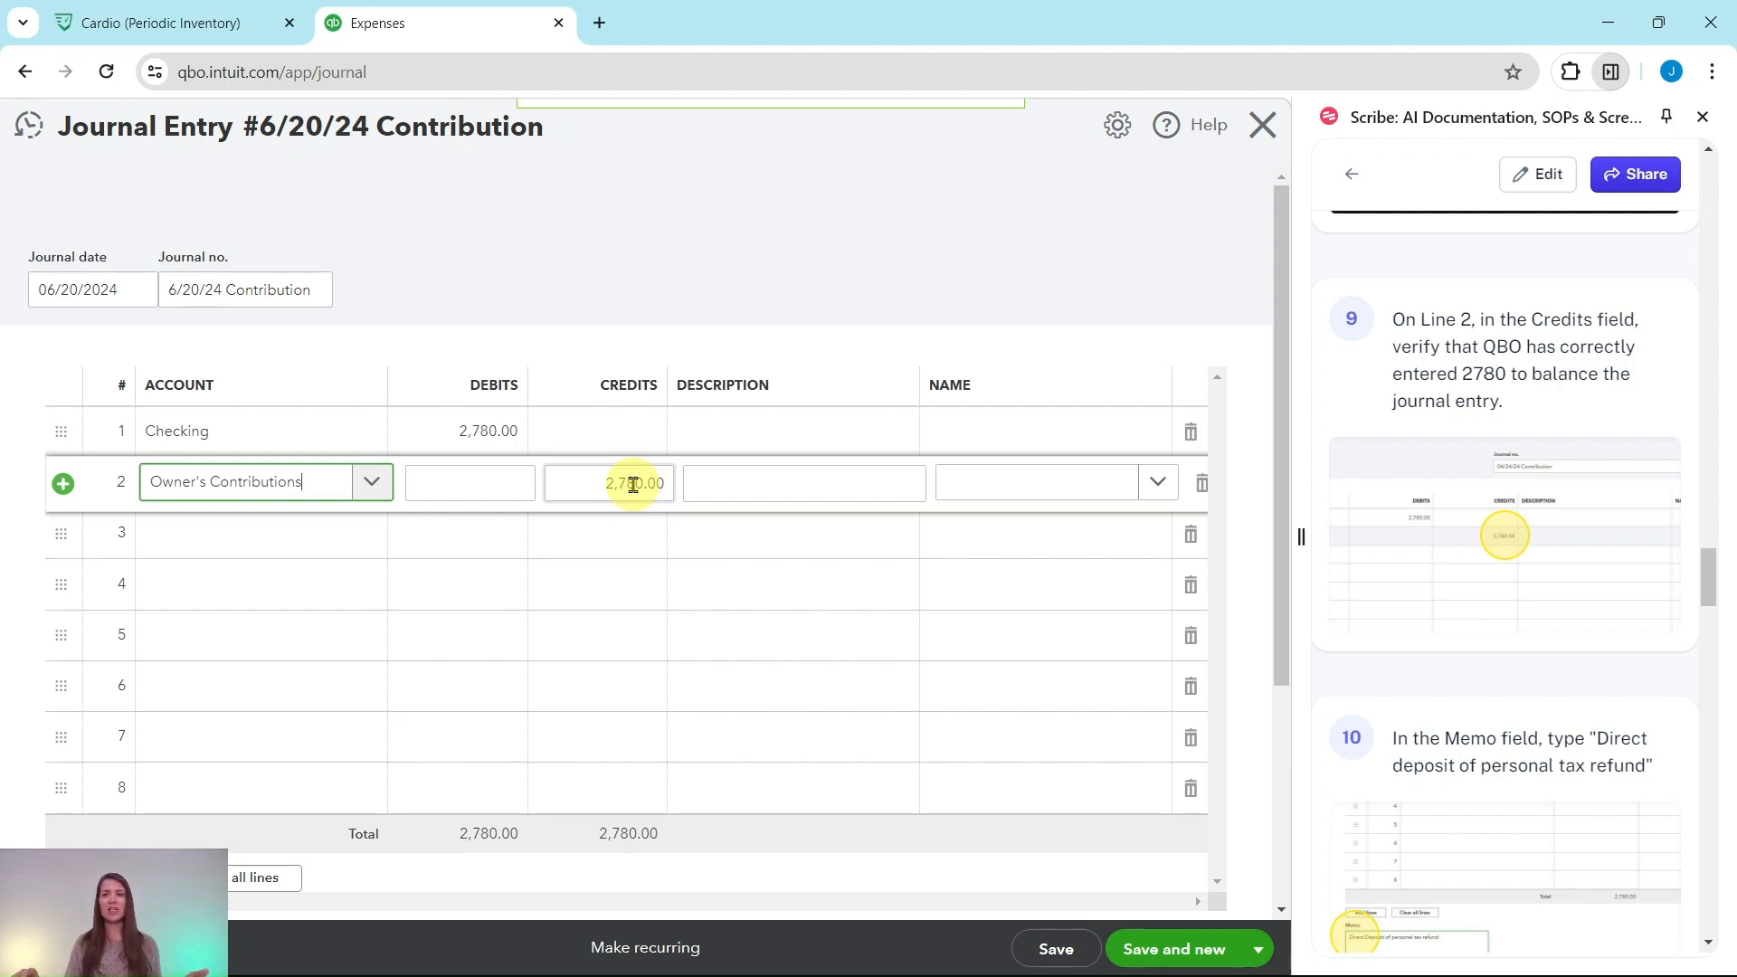
# Enter the memo "Direct deposit of personal tax refund", and save and close the journal entry
pyautogui.scroll(-5, 1489, 465)
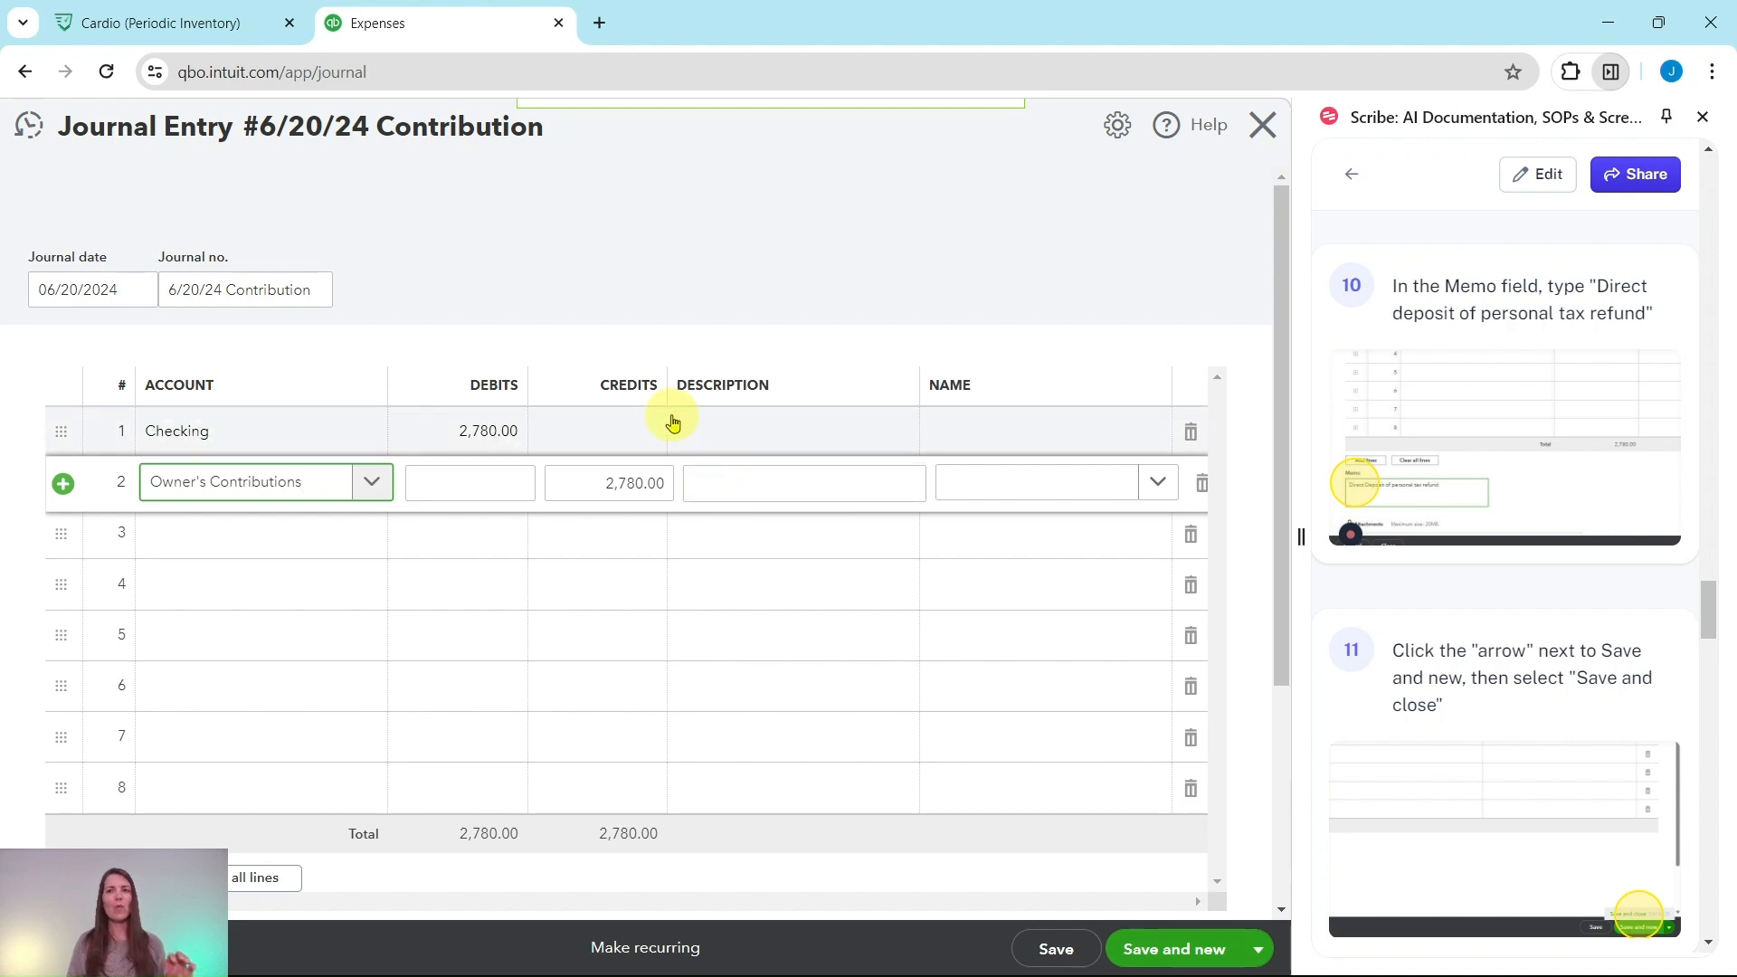
pyautogui.scroll(-4, 687, 411)
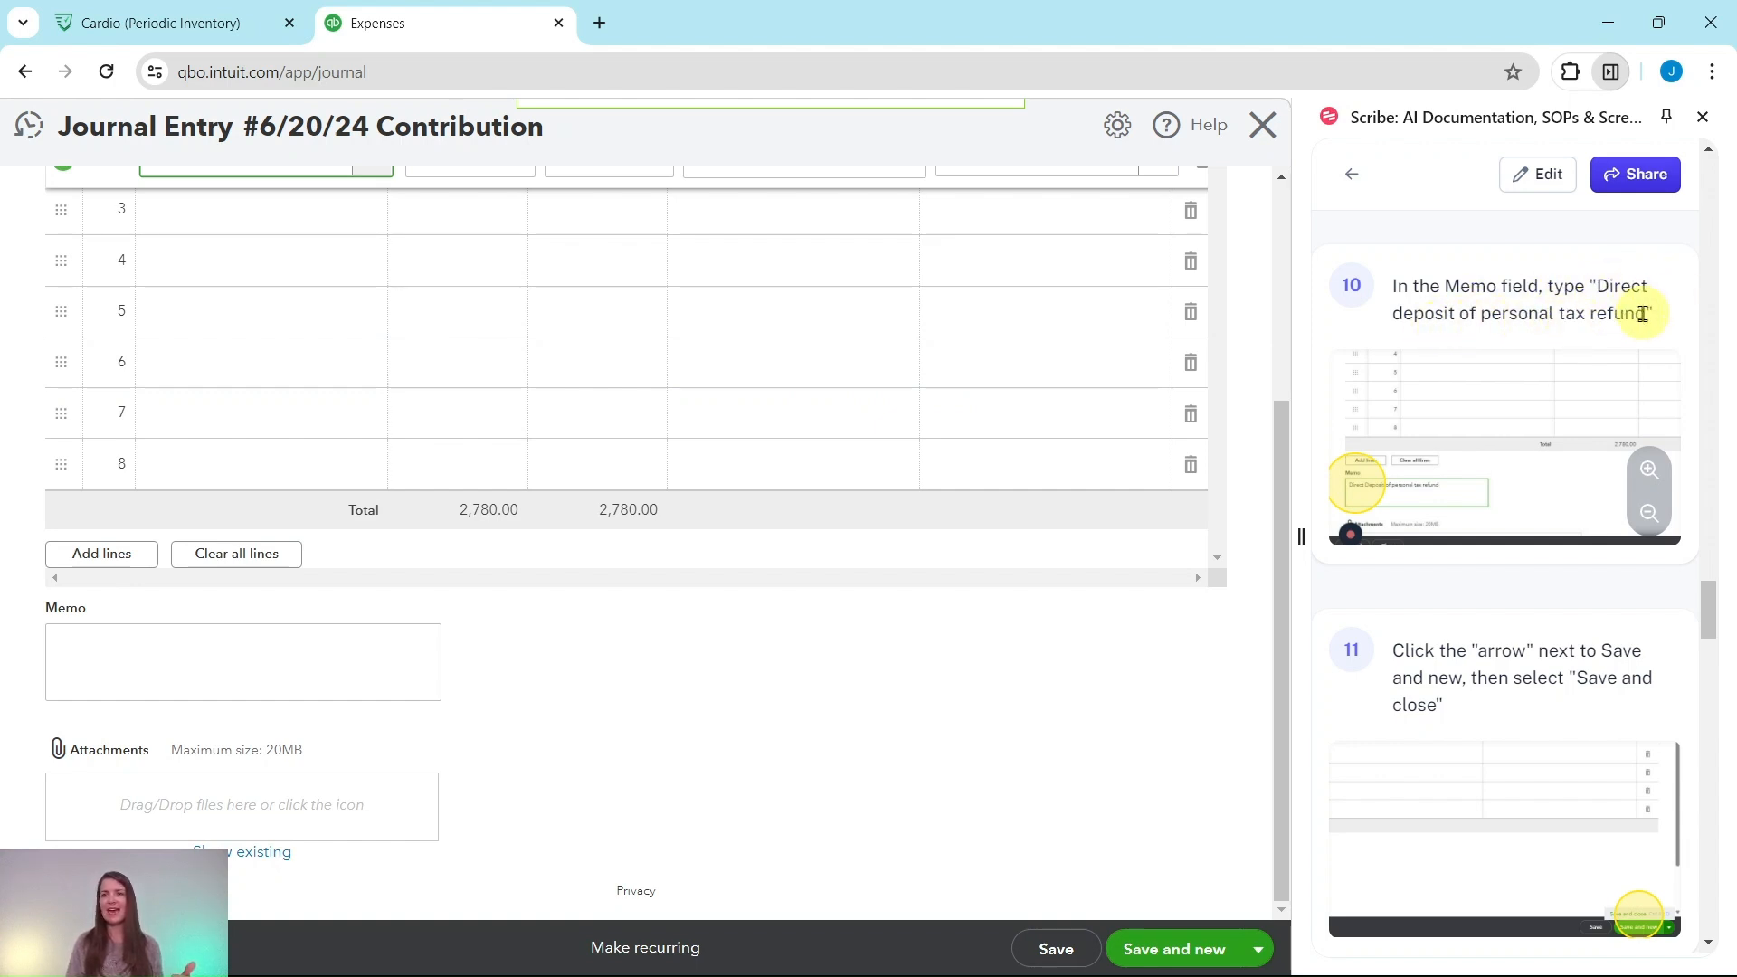
pyautogui.click(251, 634)
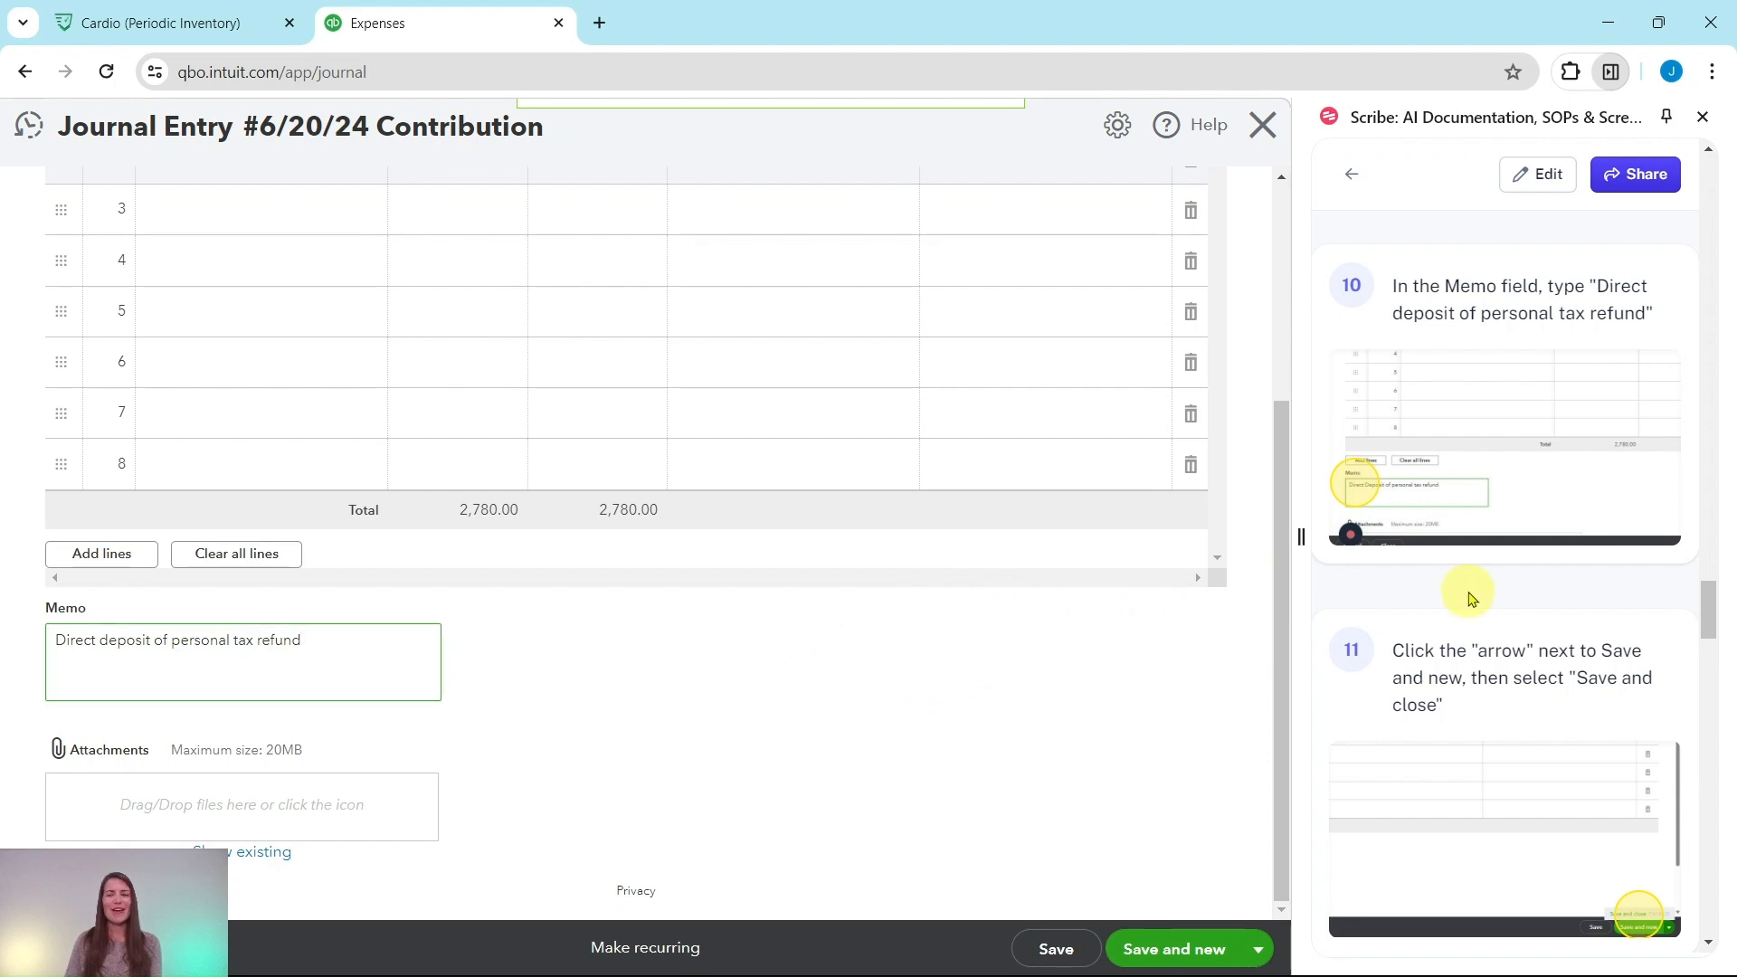
pyautogui.scroll(-3, 1468, 622)
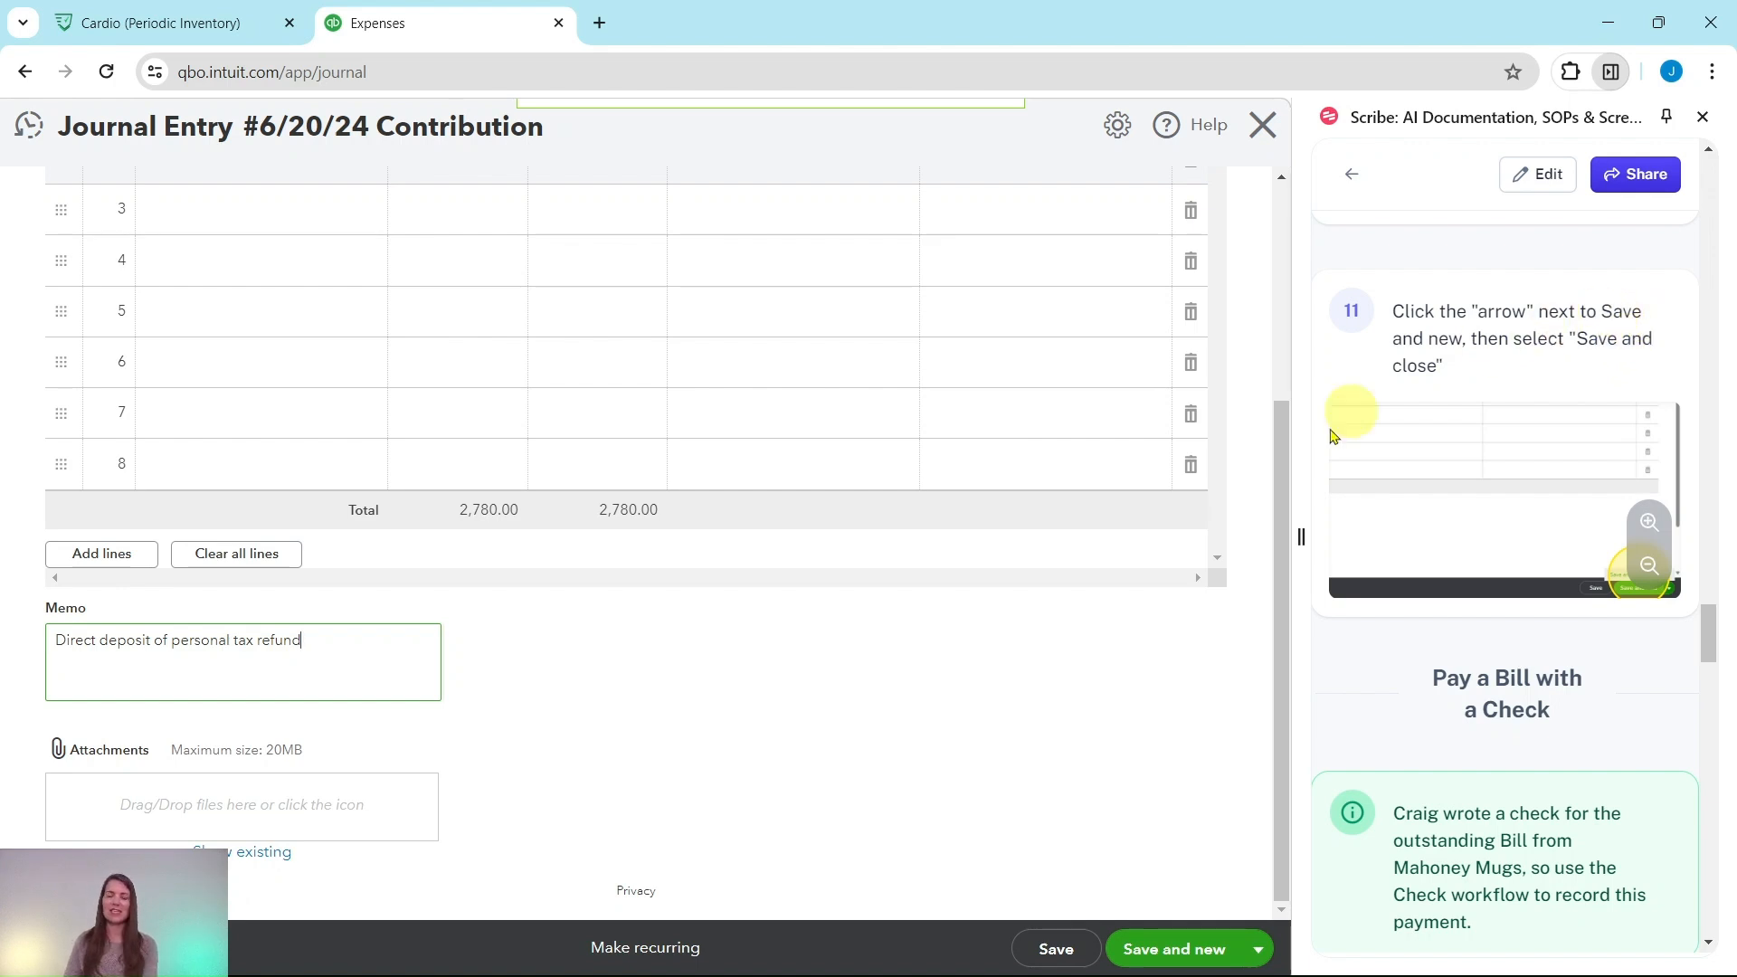
pyautogui.click(1258, 948)
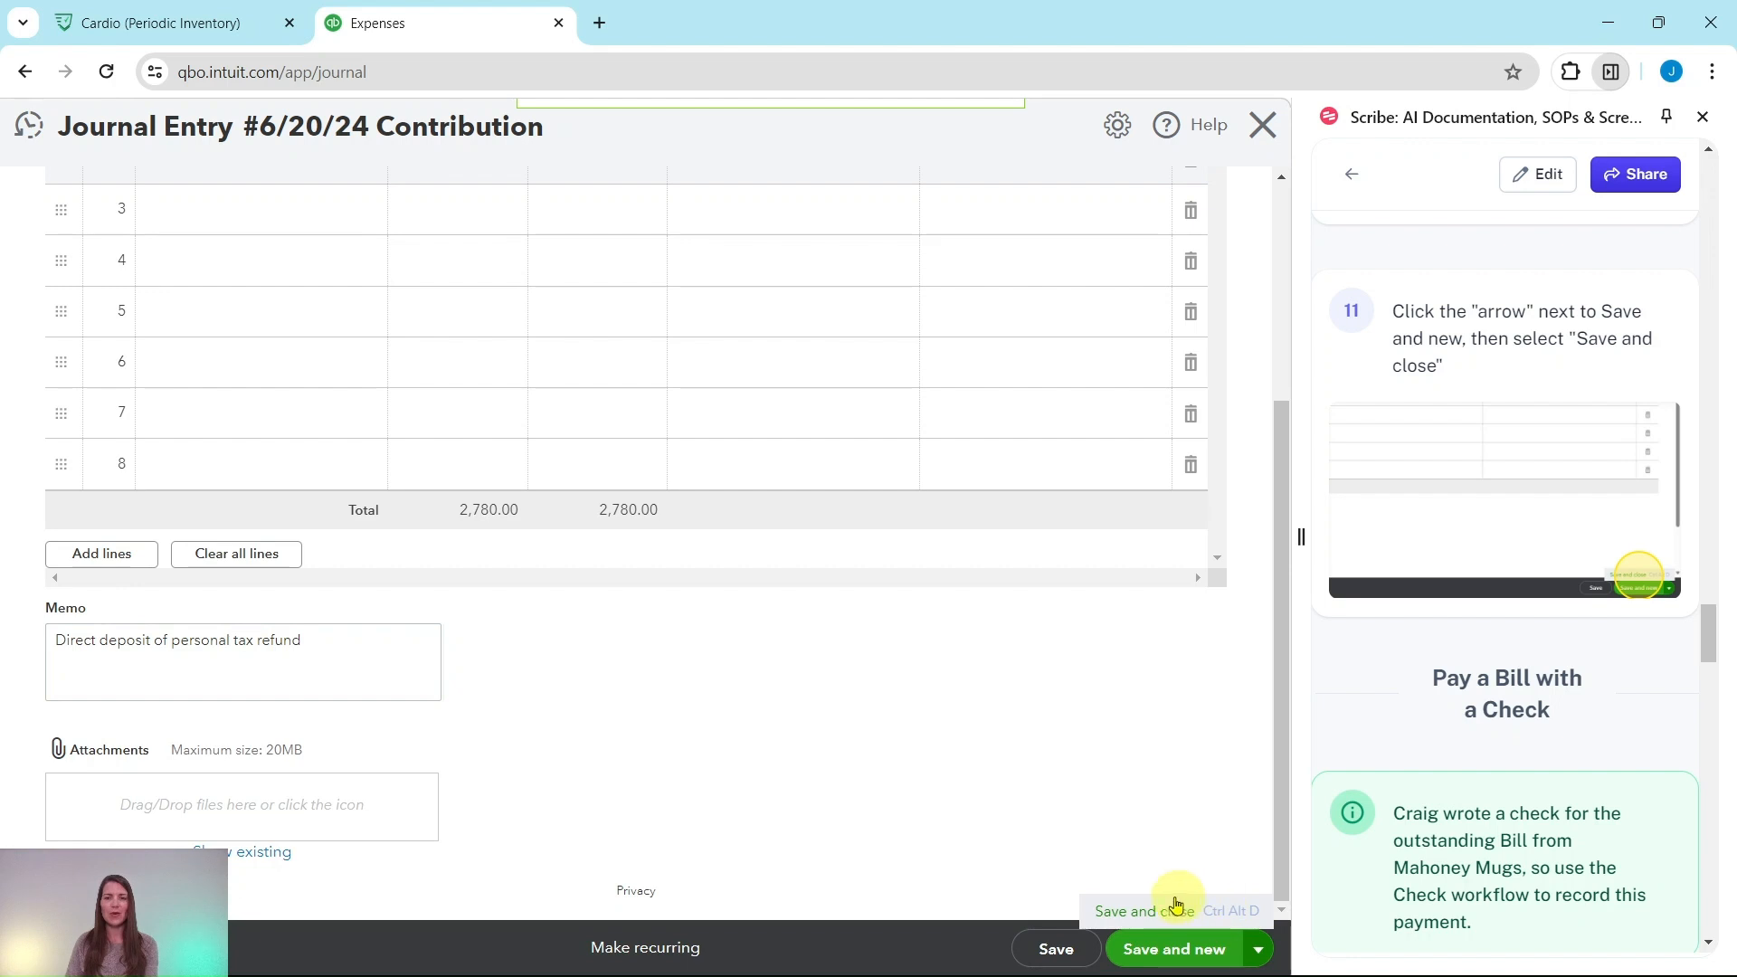
pyautogui.click(1140, 914)
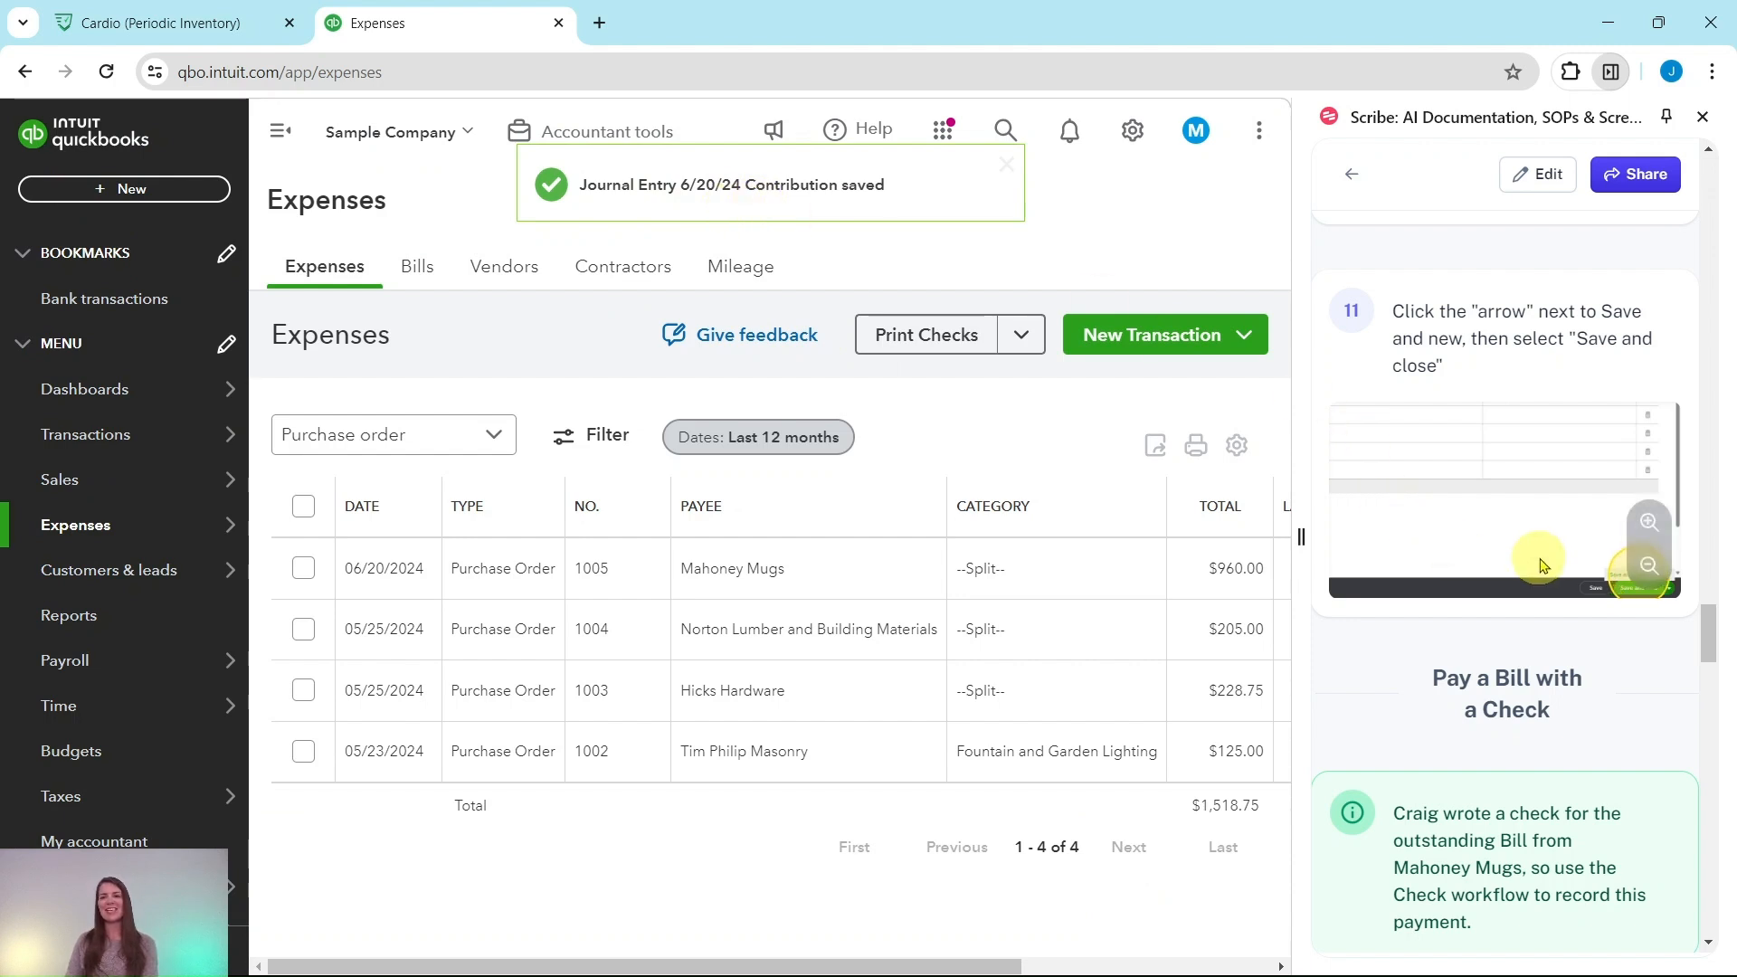
# Start a new check for paying the outstanding vendor bill
pyautogui.scroll(-2, 1539, 543)
pyautogui.scroll(-2, 1539, 522)
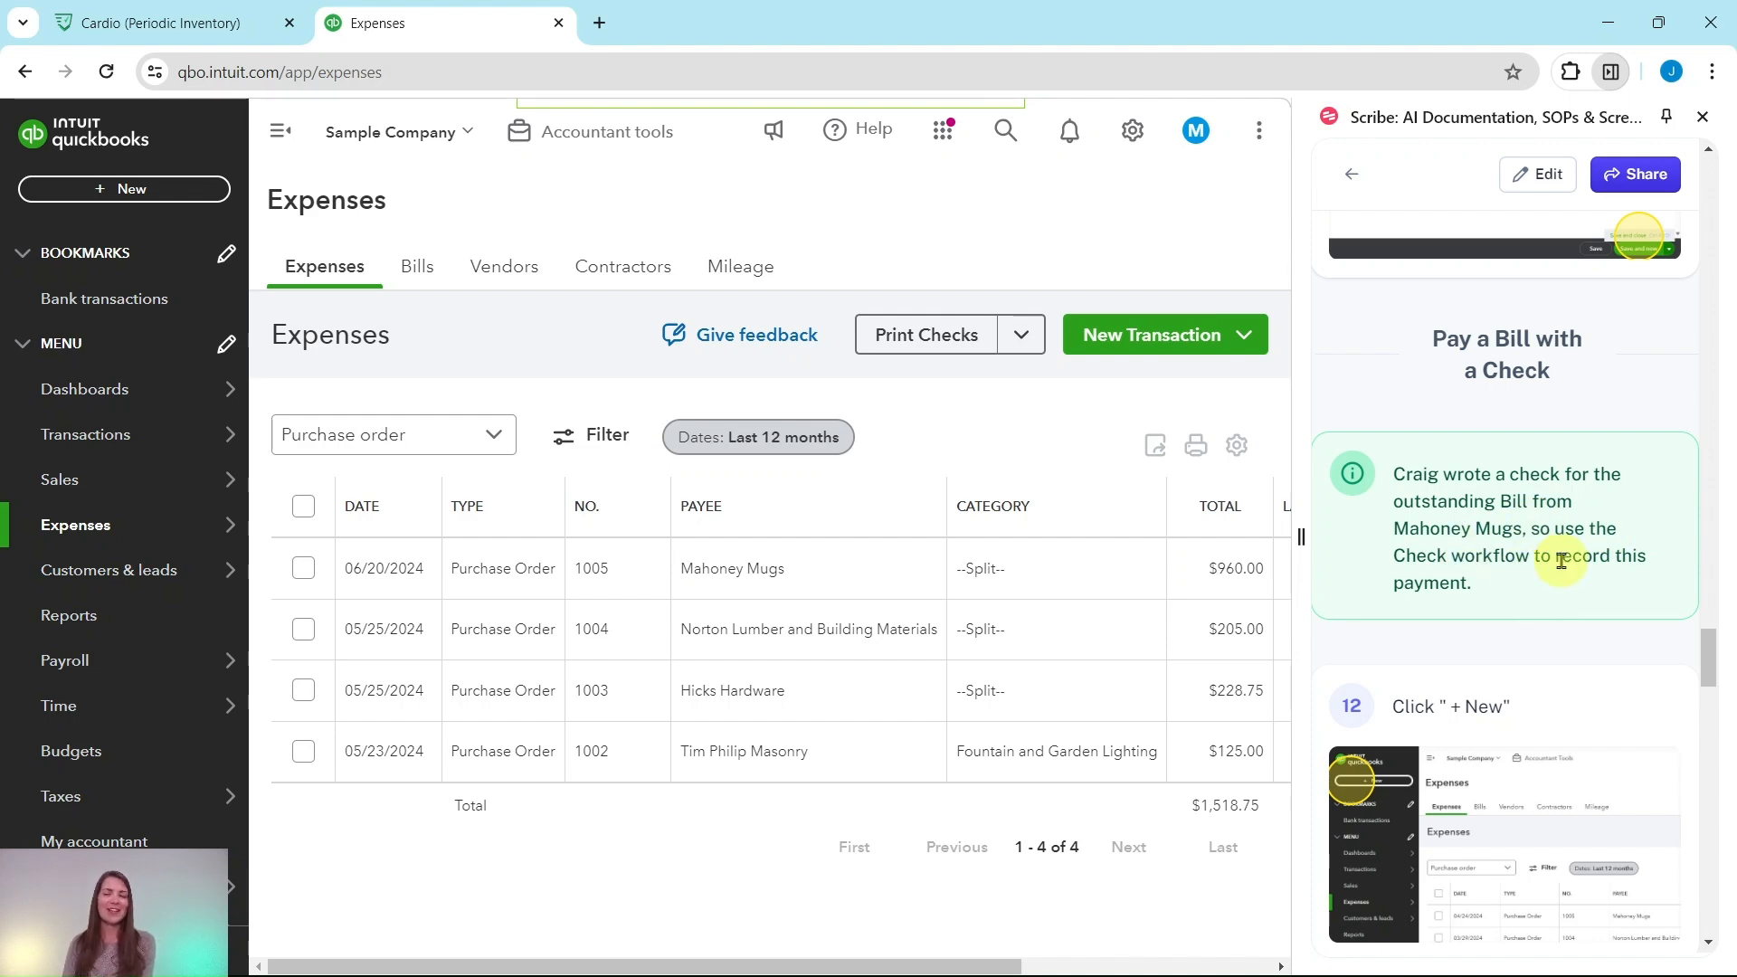
pyautogui.scroll(-5, 1542, 507)
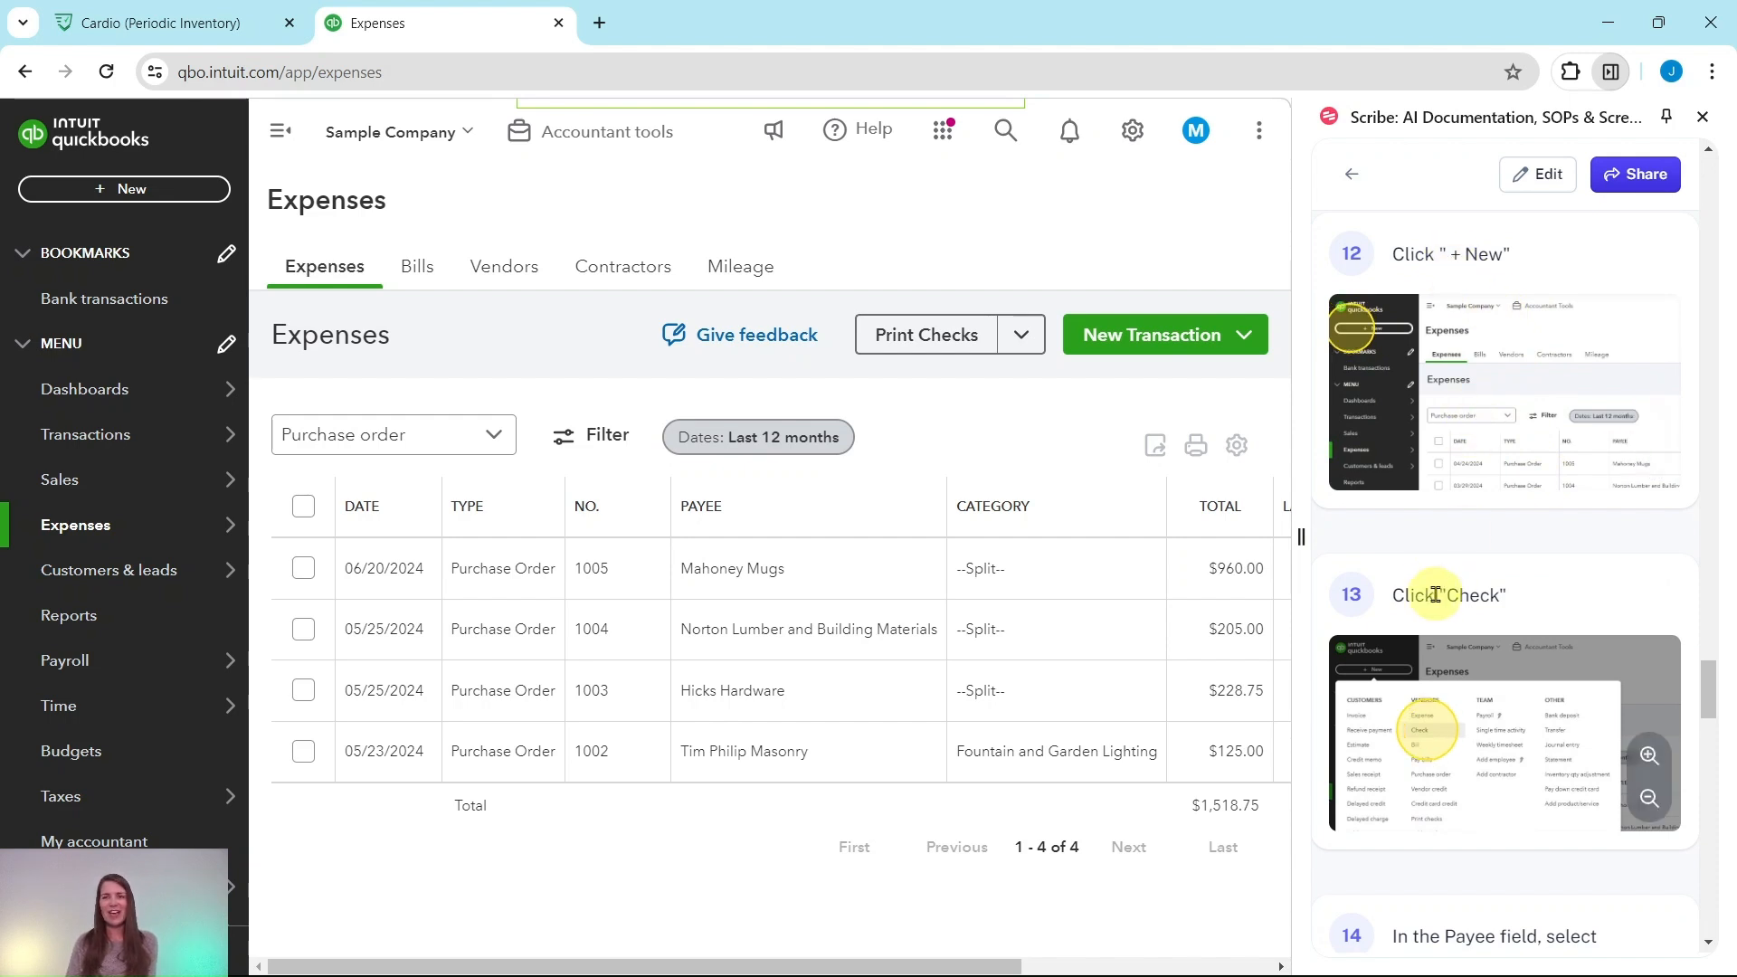
pyautogui.click(113, 192)
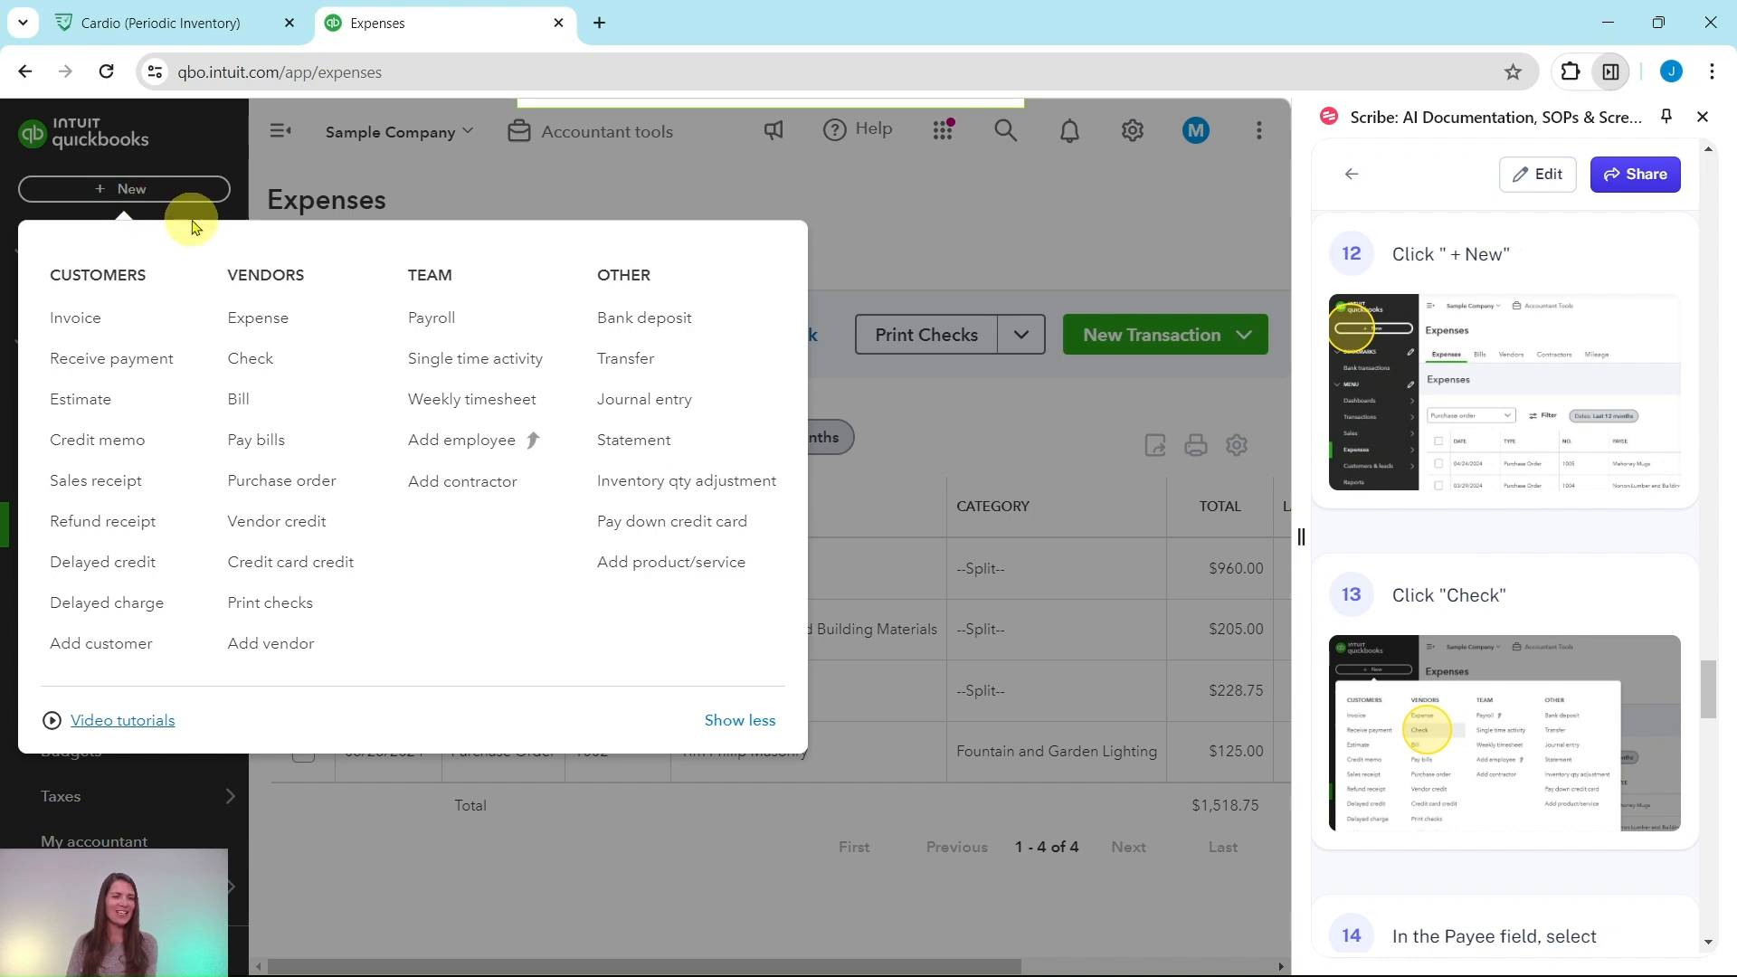
pyautogui.click(249, 362)
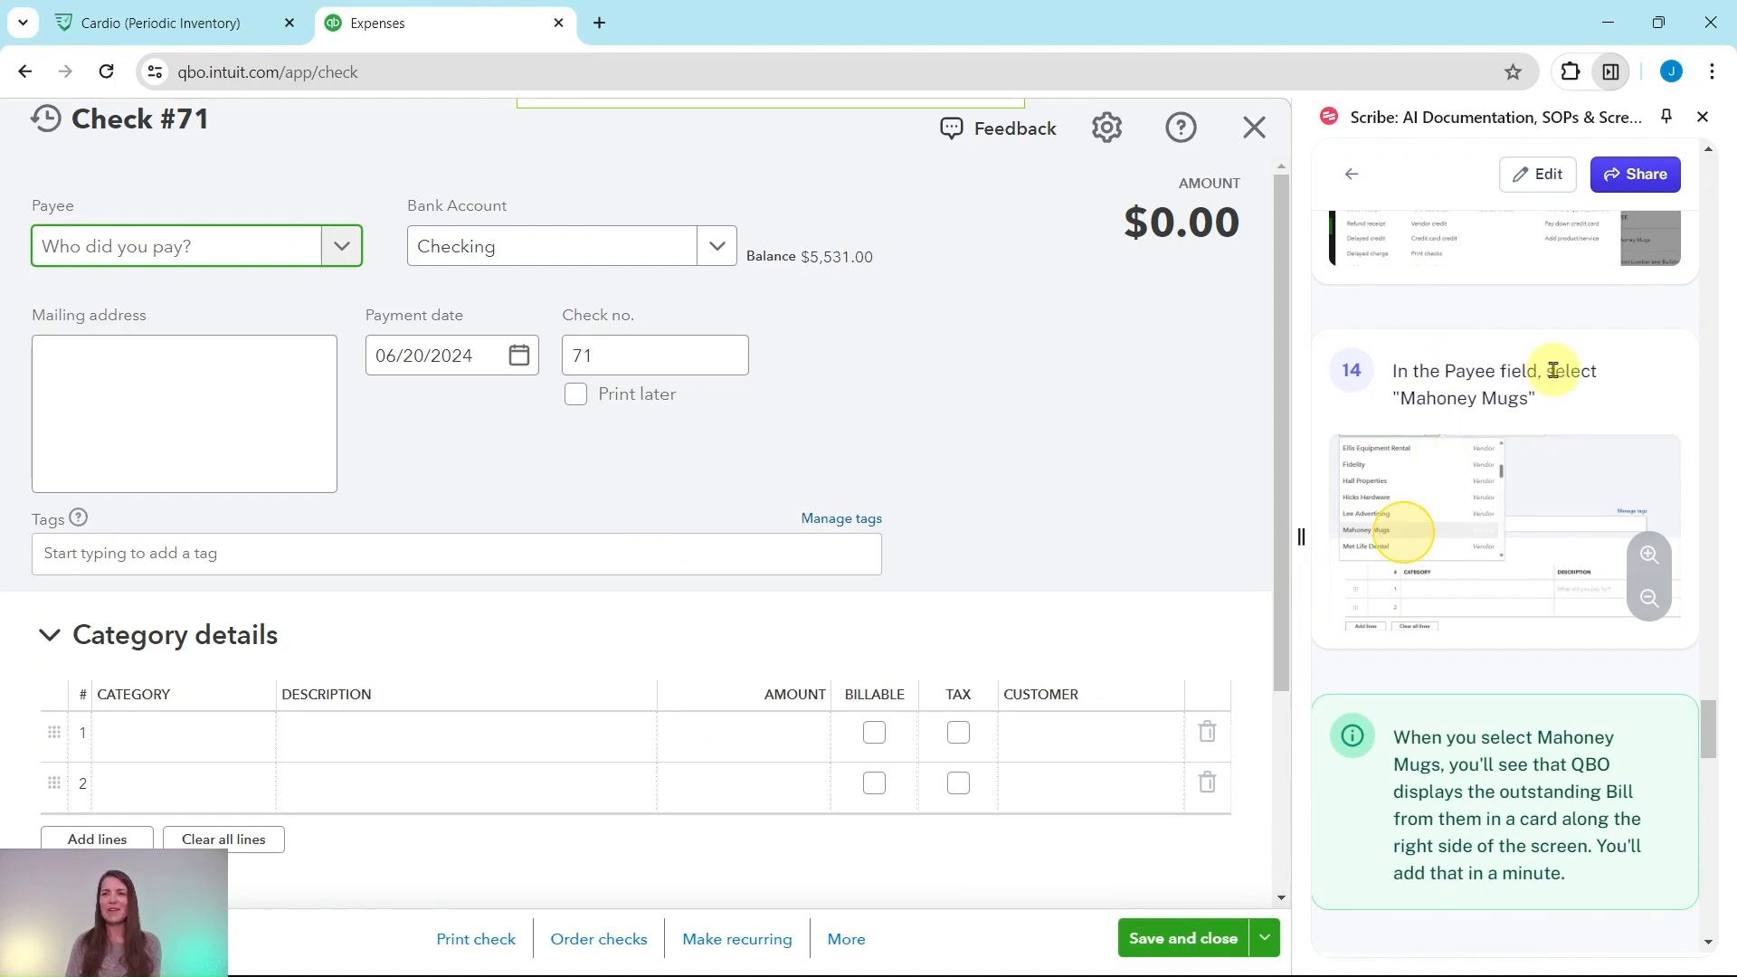
# Select the vendor Mahoney Mugs as the payee of the check
pyautogui.click(166, 248)
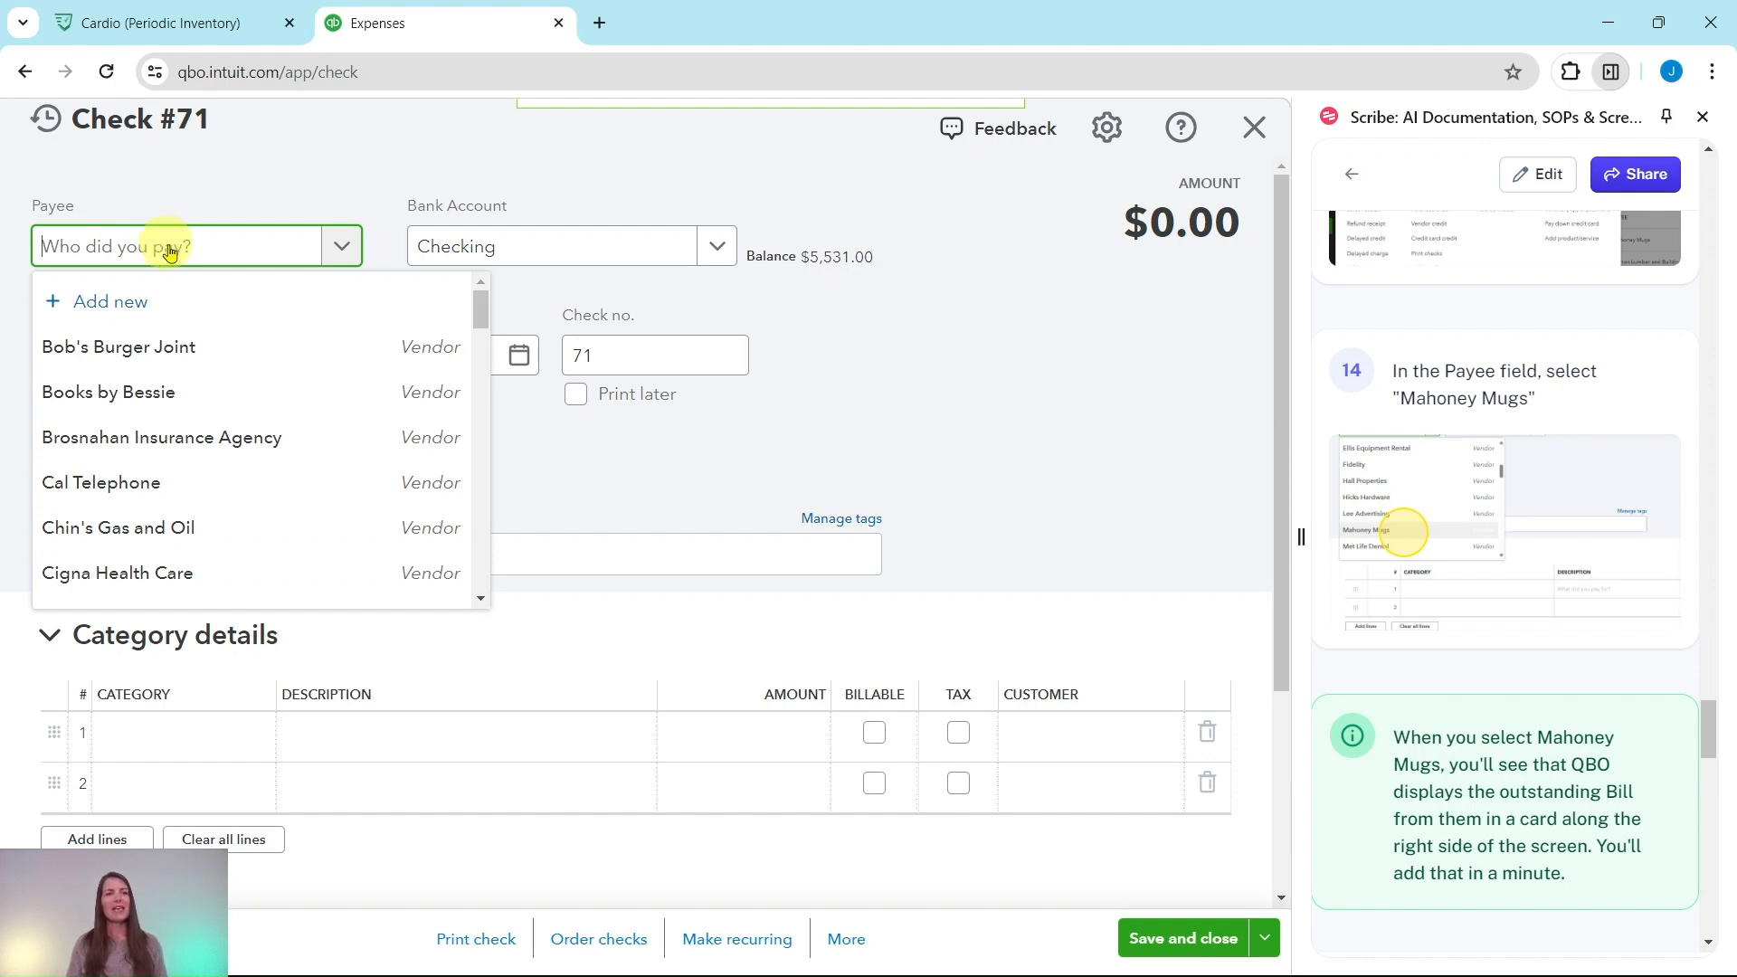
pyautogui.scroll(-6, 176, 344)
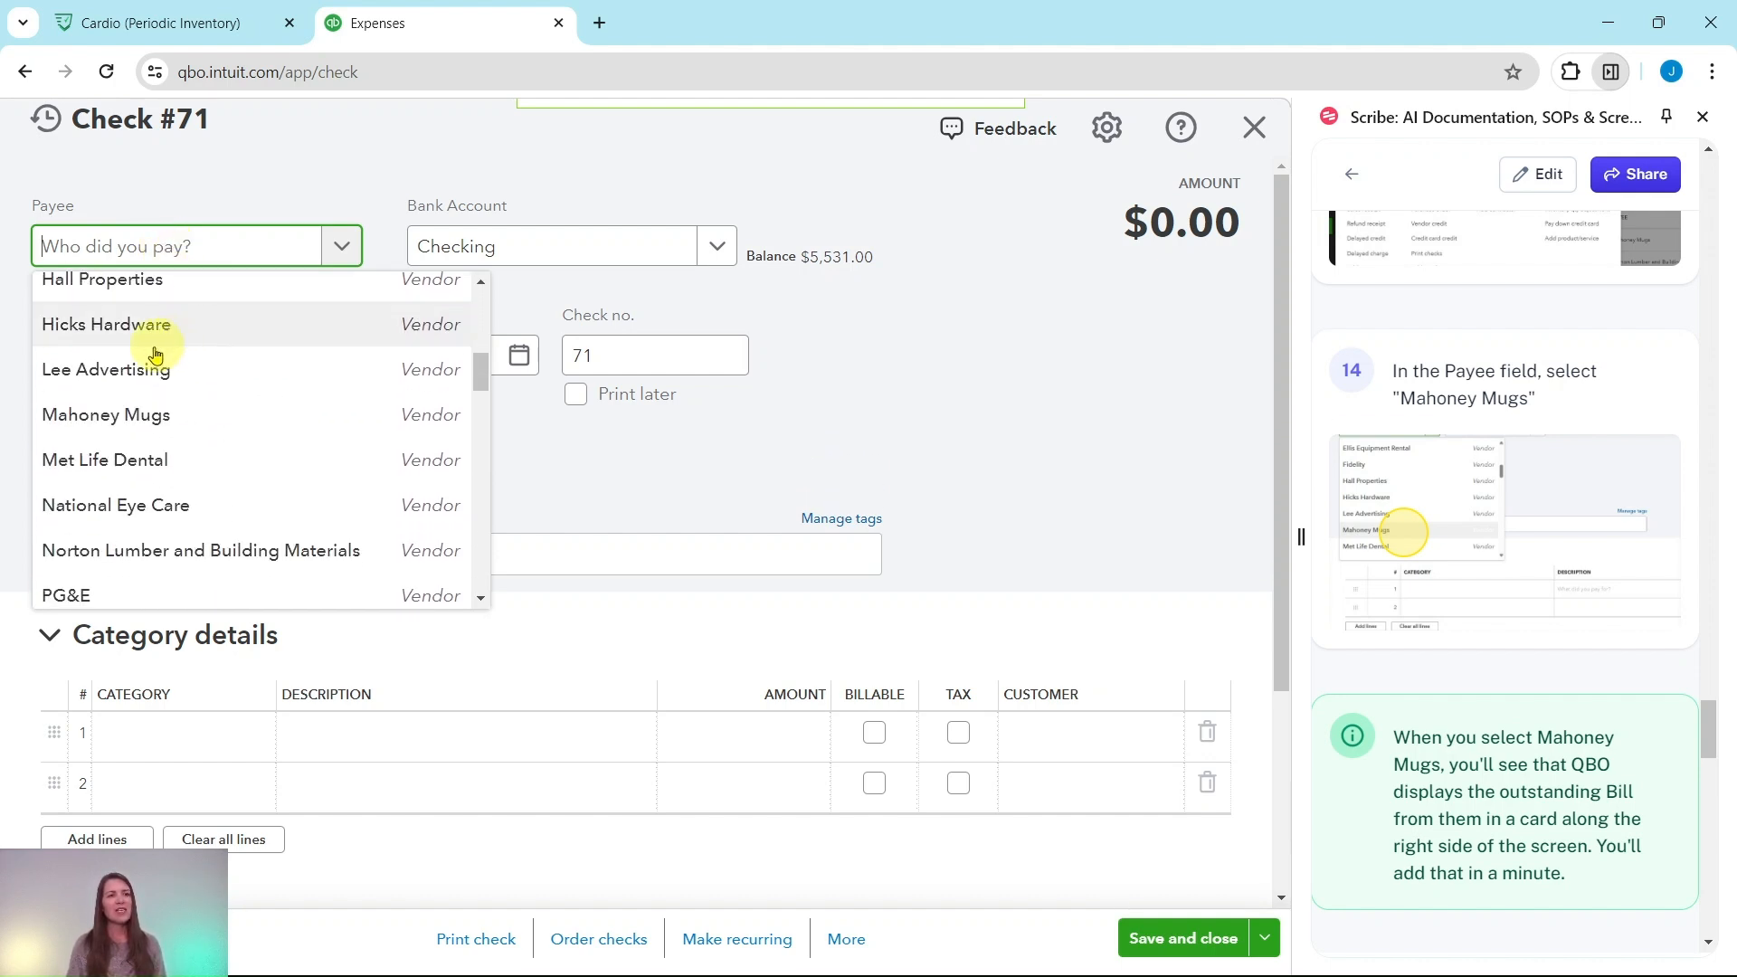
pyautogui.click(105, 417)
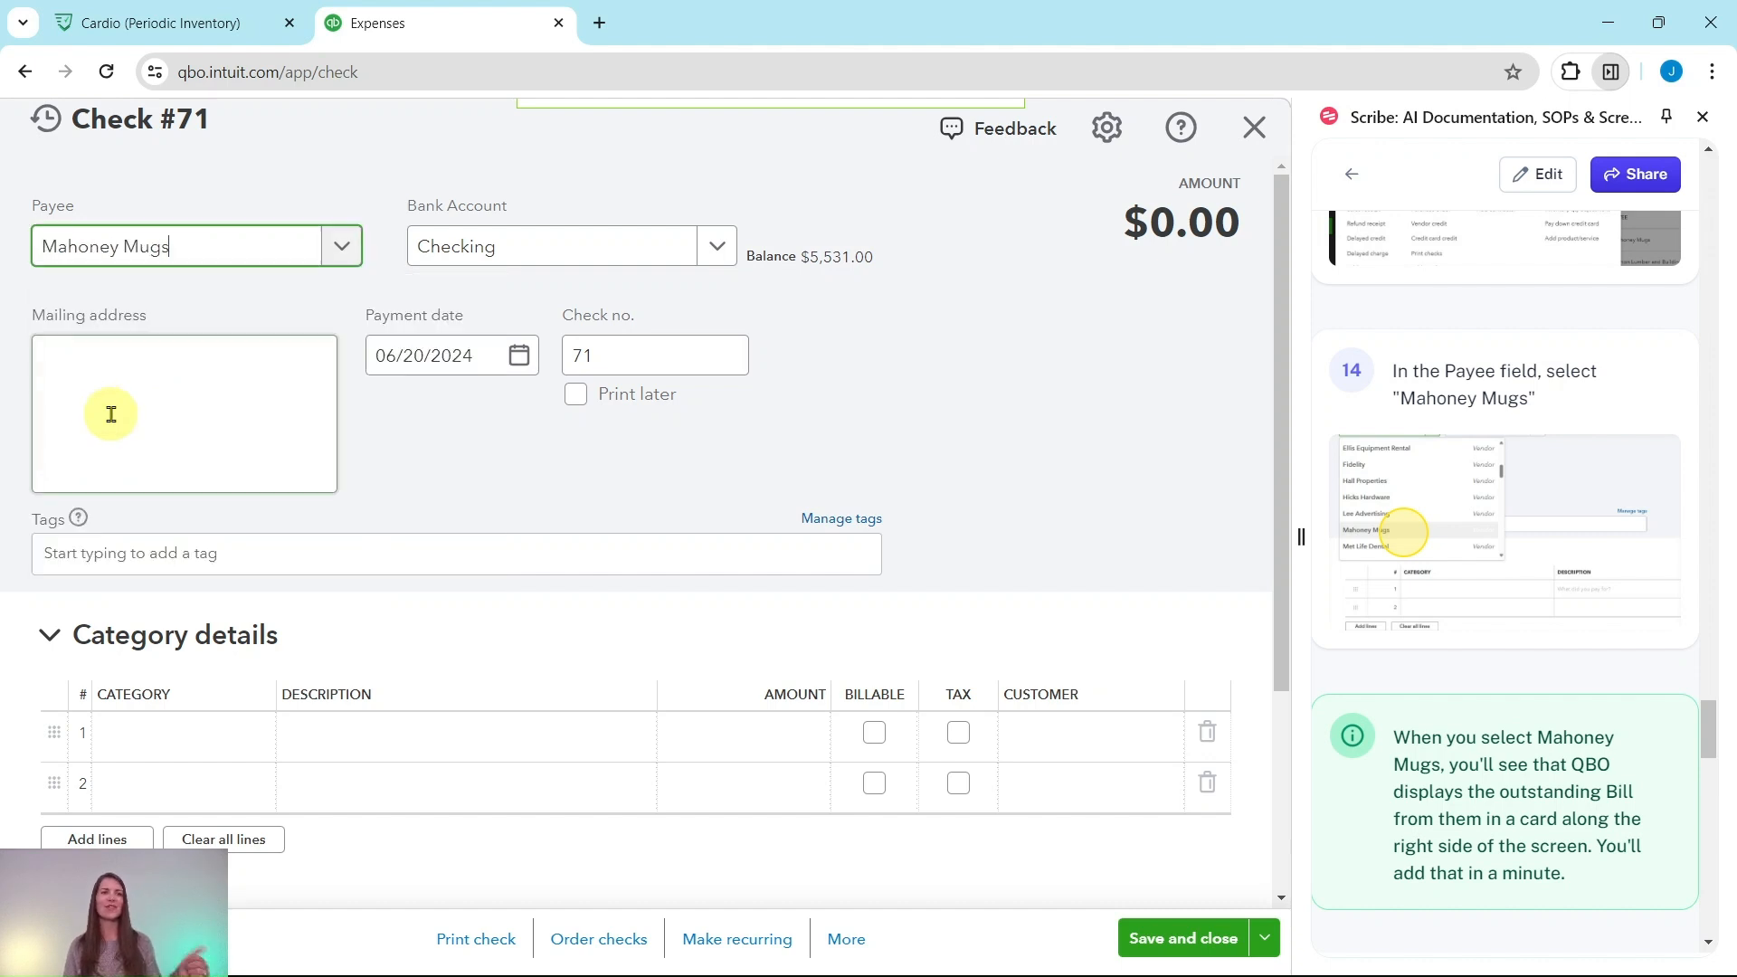
# Set the check number to 72
pyautogui.scroll(-5, 1599, 458)
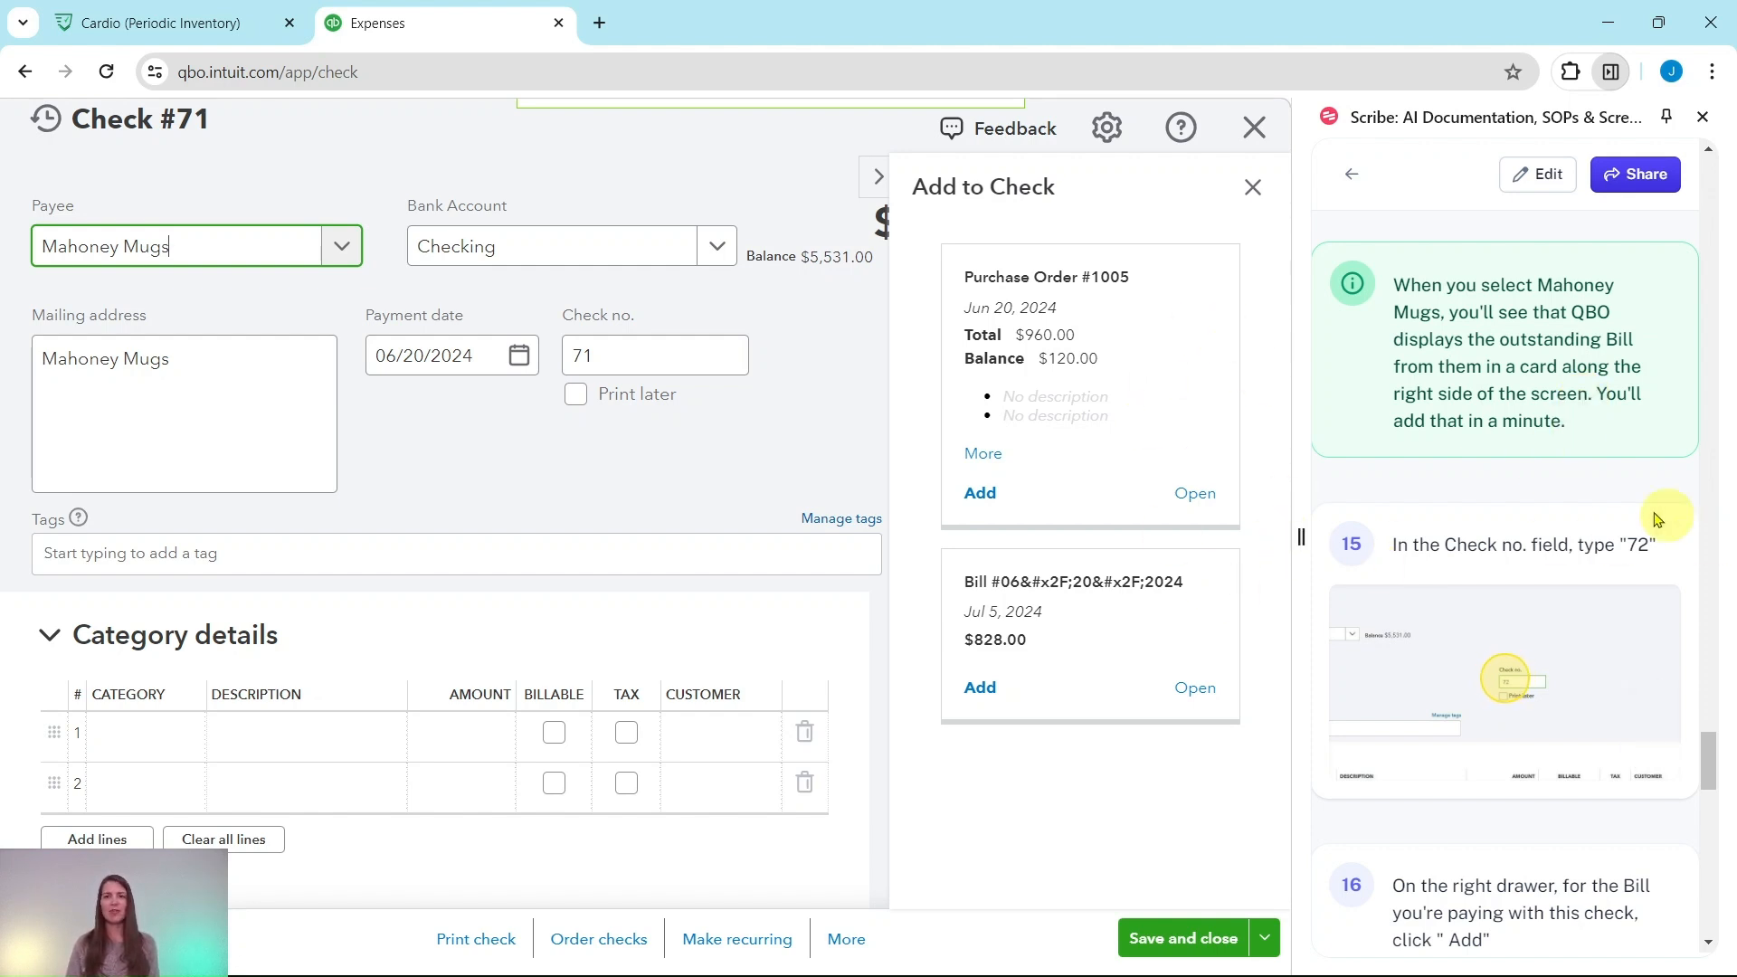
pyautogui.scroll(-4, 1549, 466)
pyautogui.scroll(1, 1529, 425)
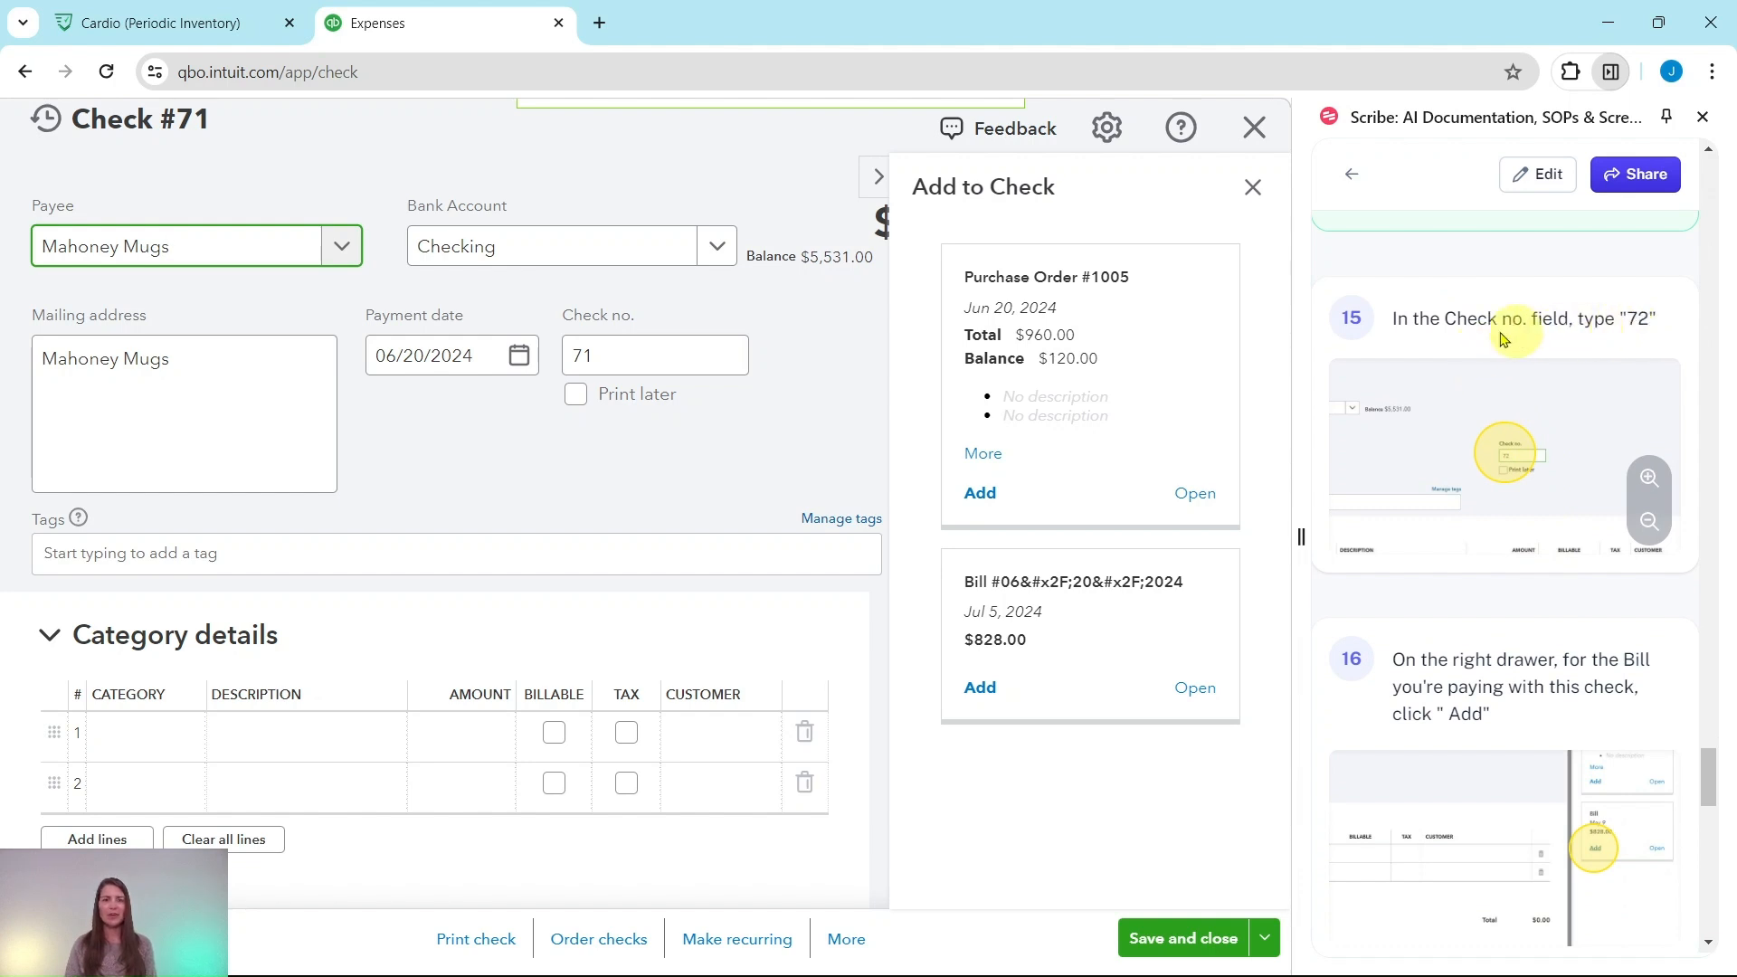
pyautogui.click(611, 349)
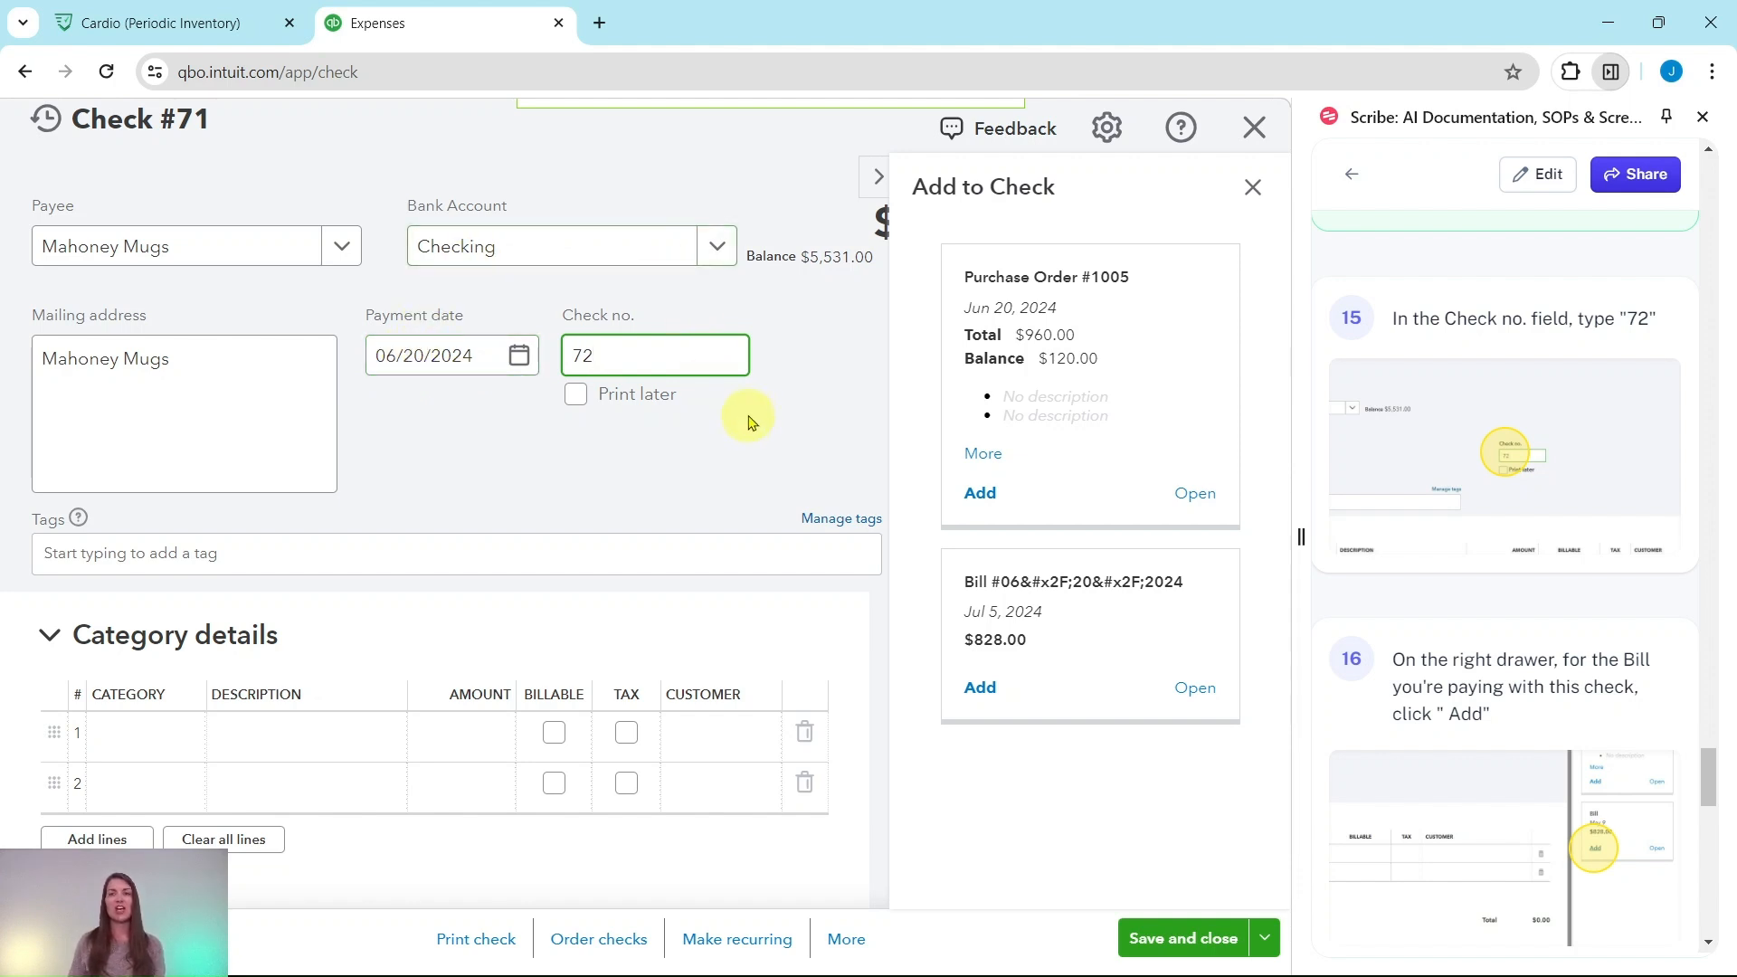
# Add the outstanding Mahoney Mugs bill, not the purchase order, to the check
pyautogui.scroll(-5, 1486, 463)
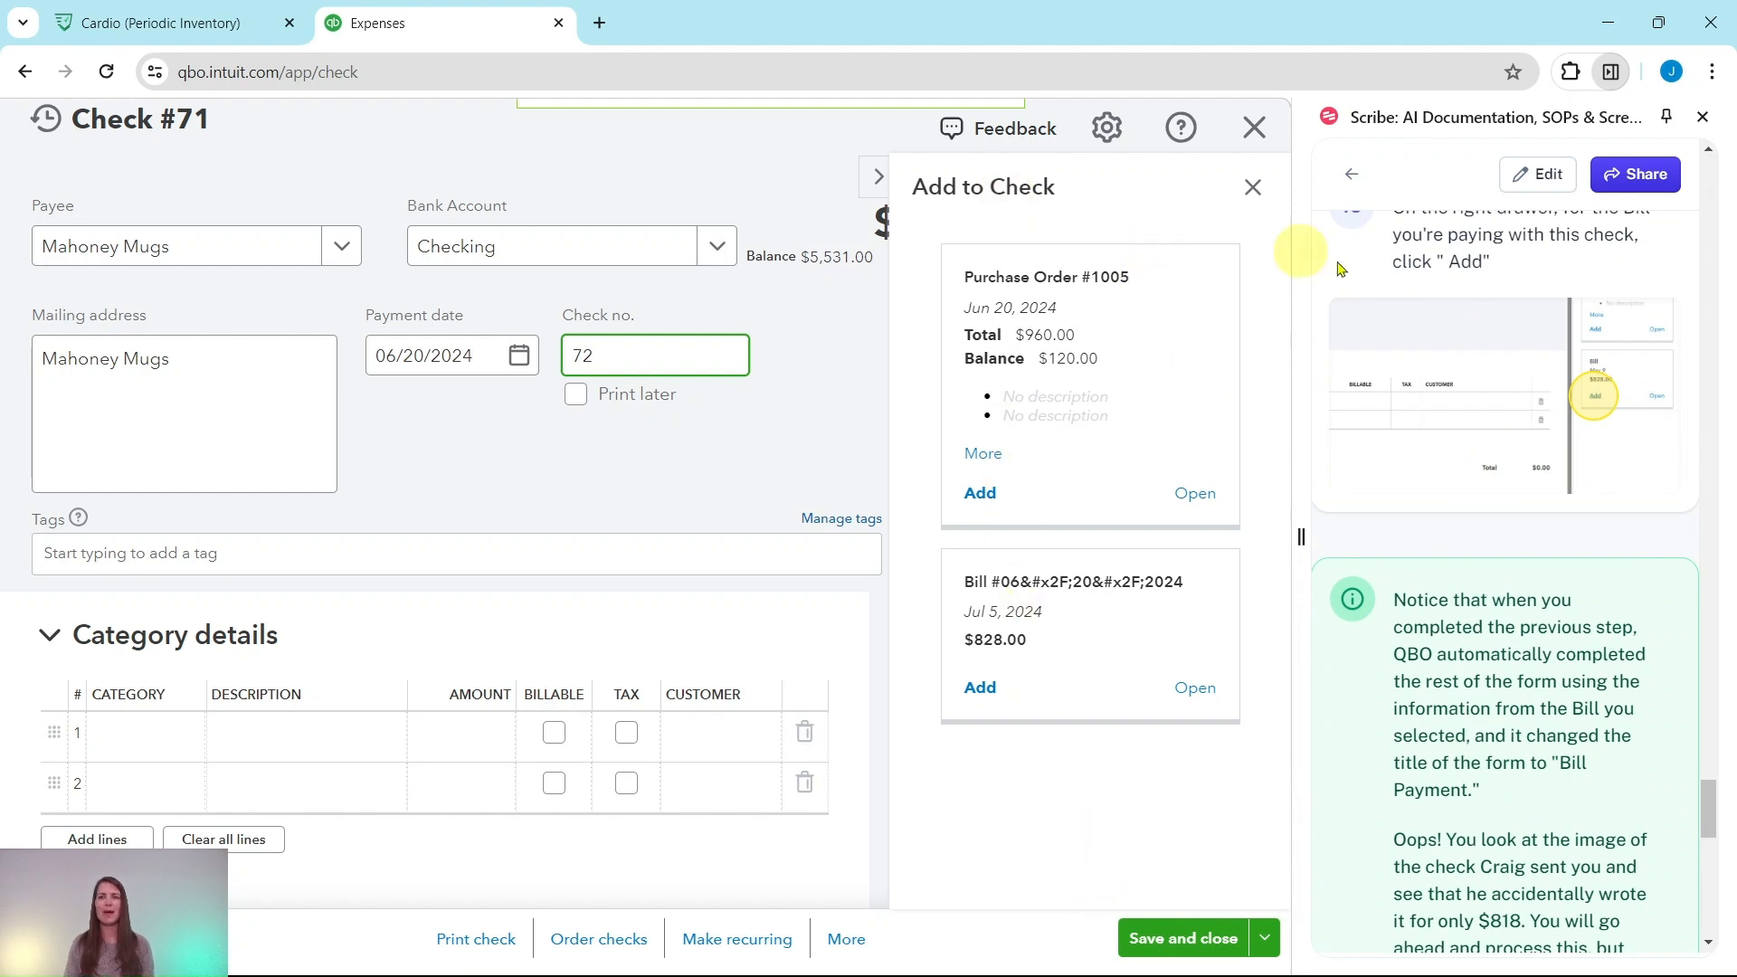
pyautogui.scroll(1, 1517, 399)
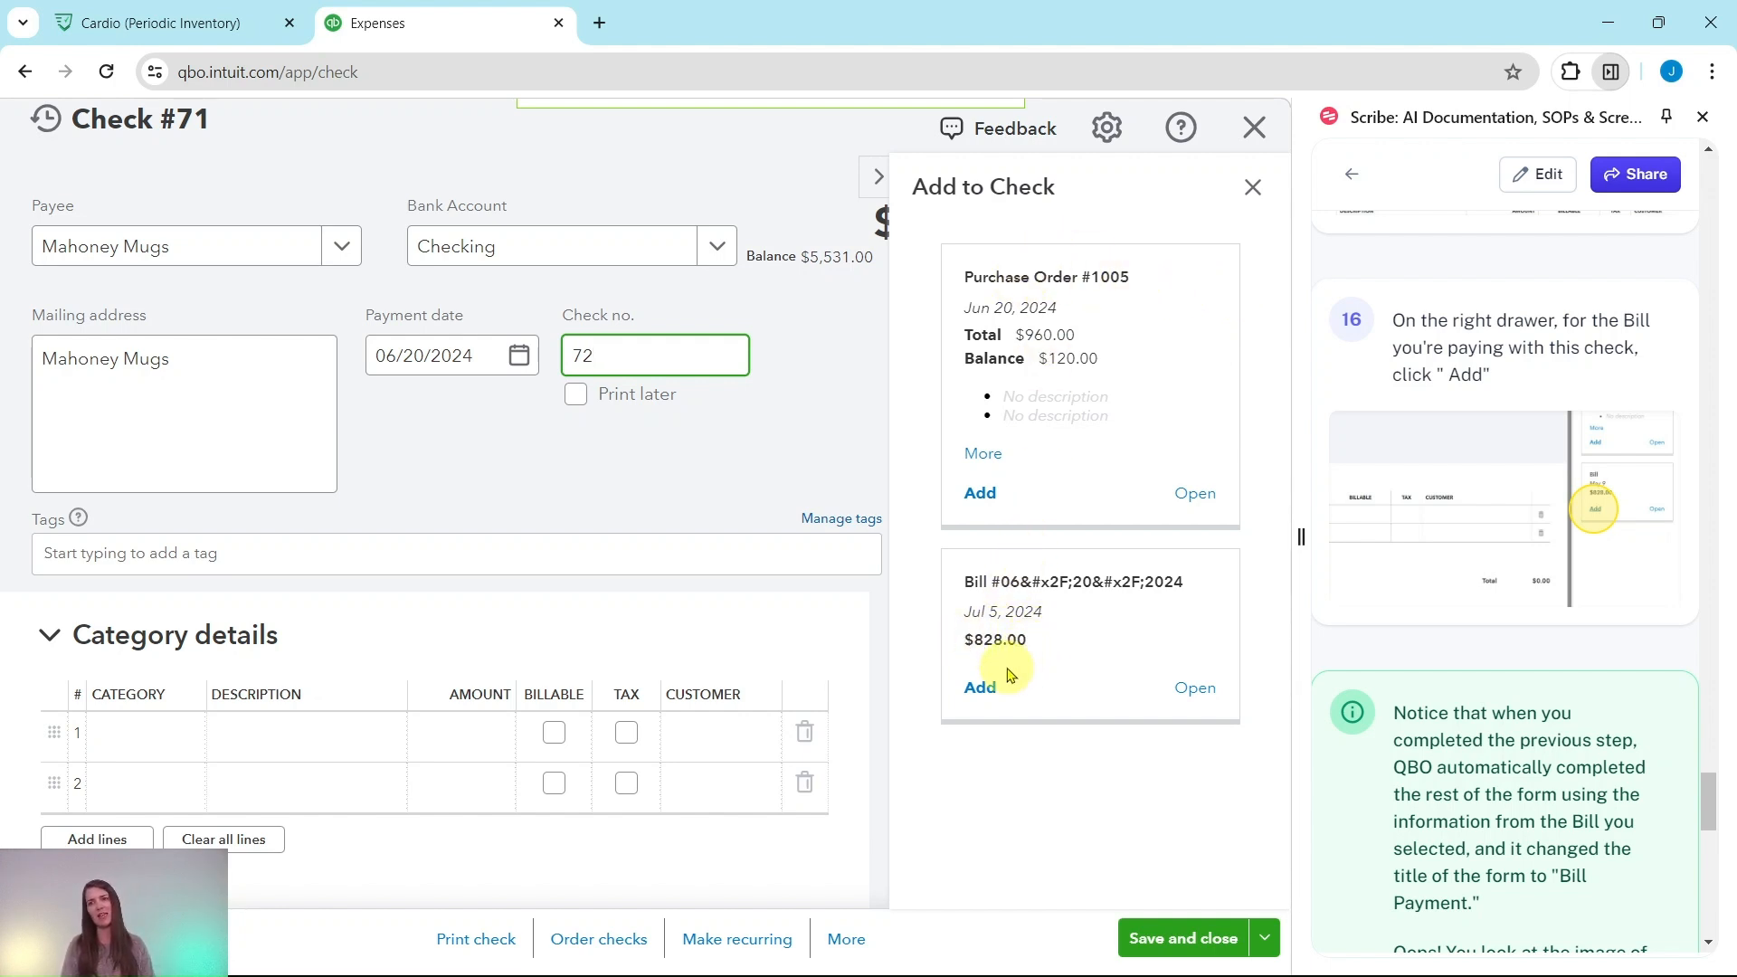
pyautogui.click(988, 695)
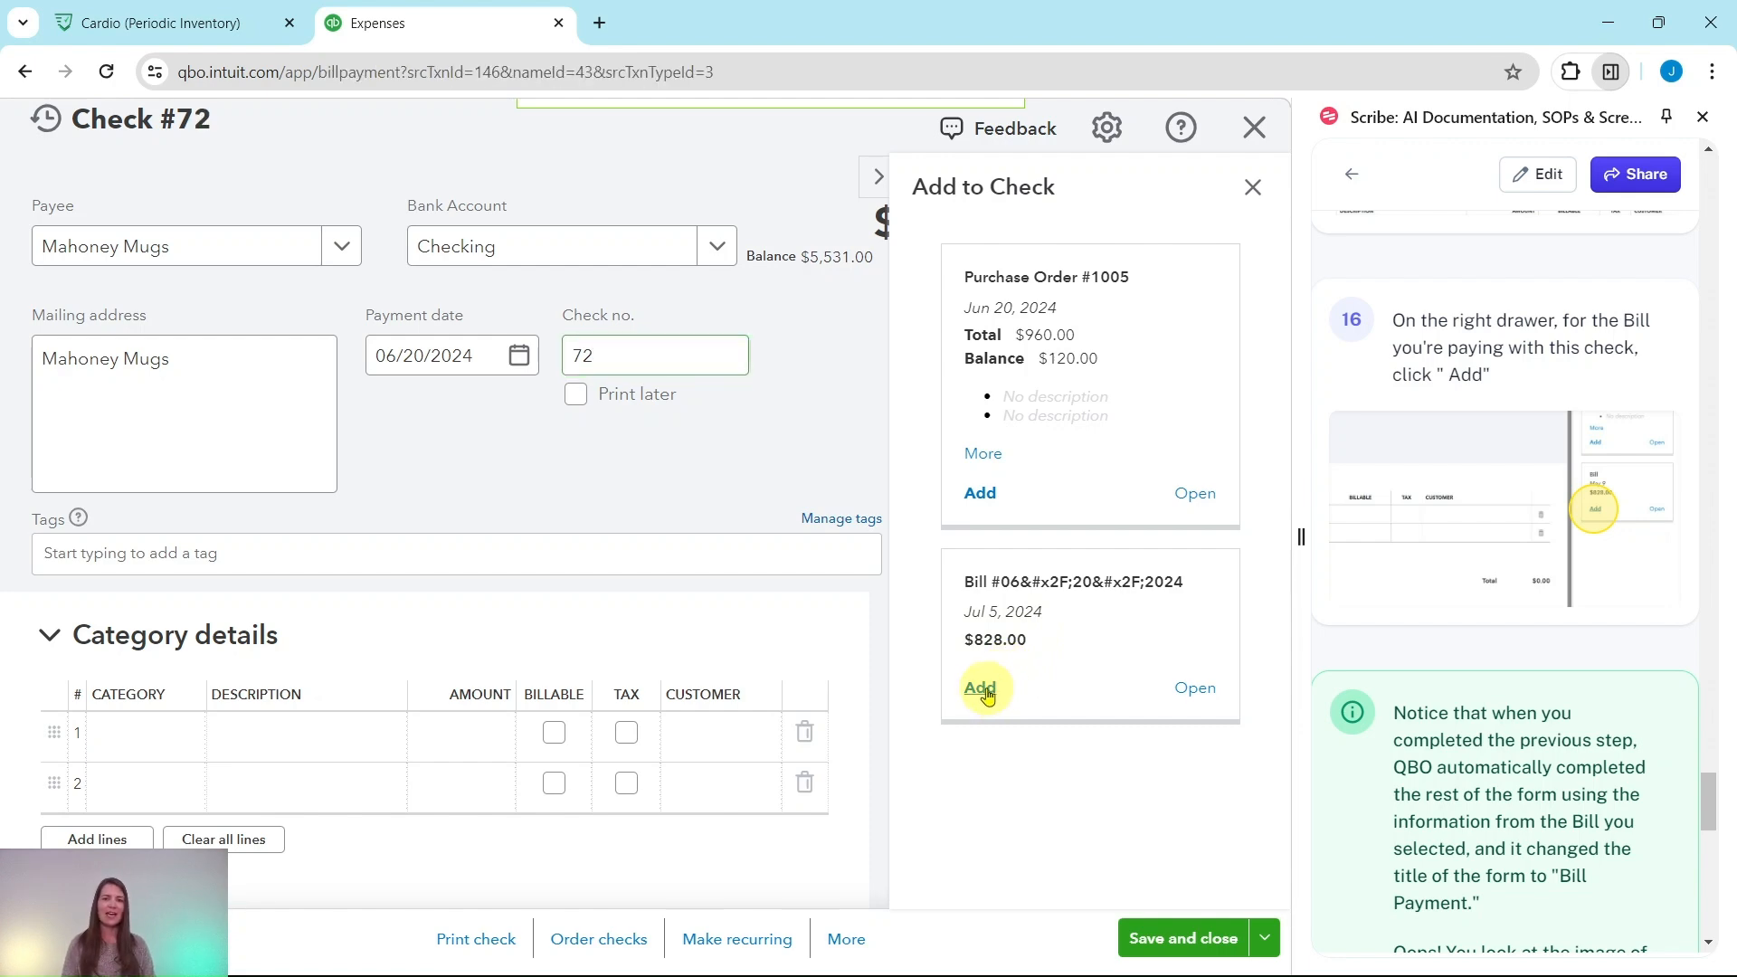
# Set the bill payment amount to $818 to match the check actually written
pyautogui.scroll(-3, 797, 606)
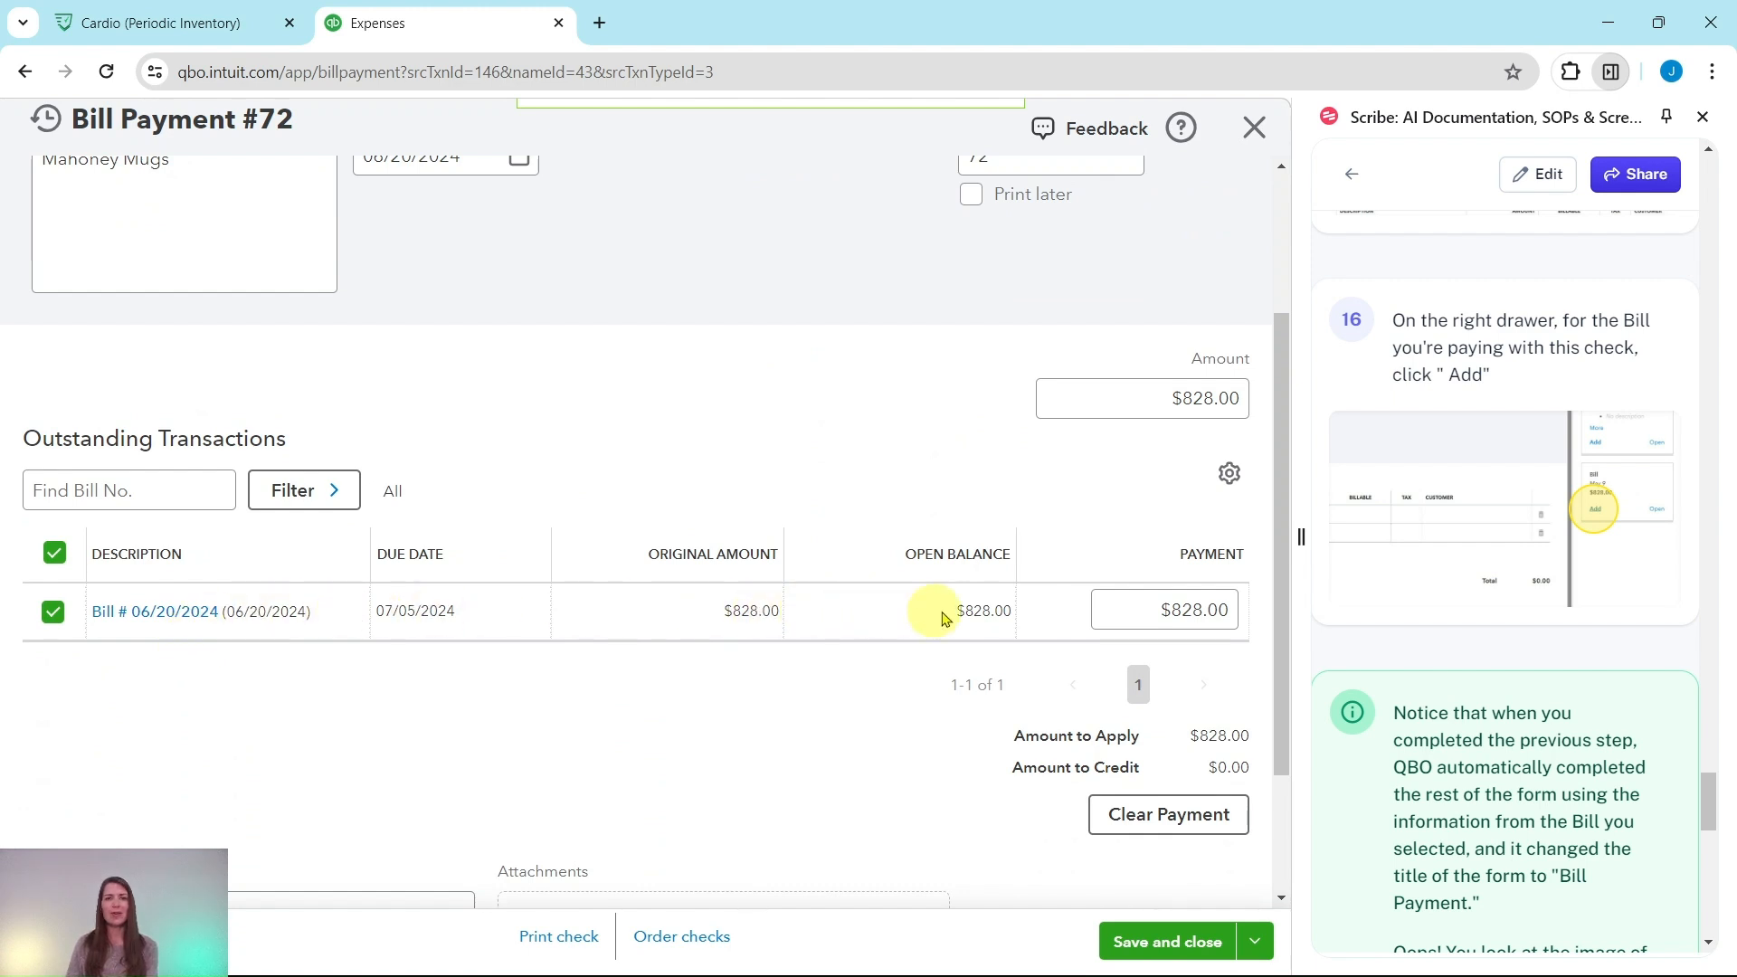
pyautogui.scroll(-5, 1404, 678)
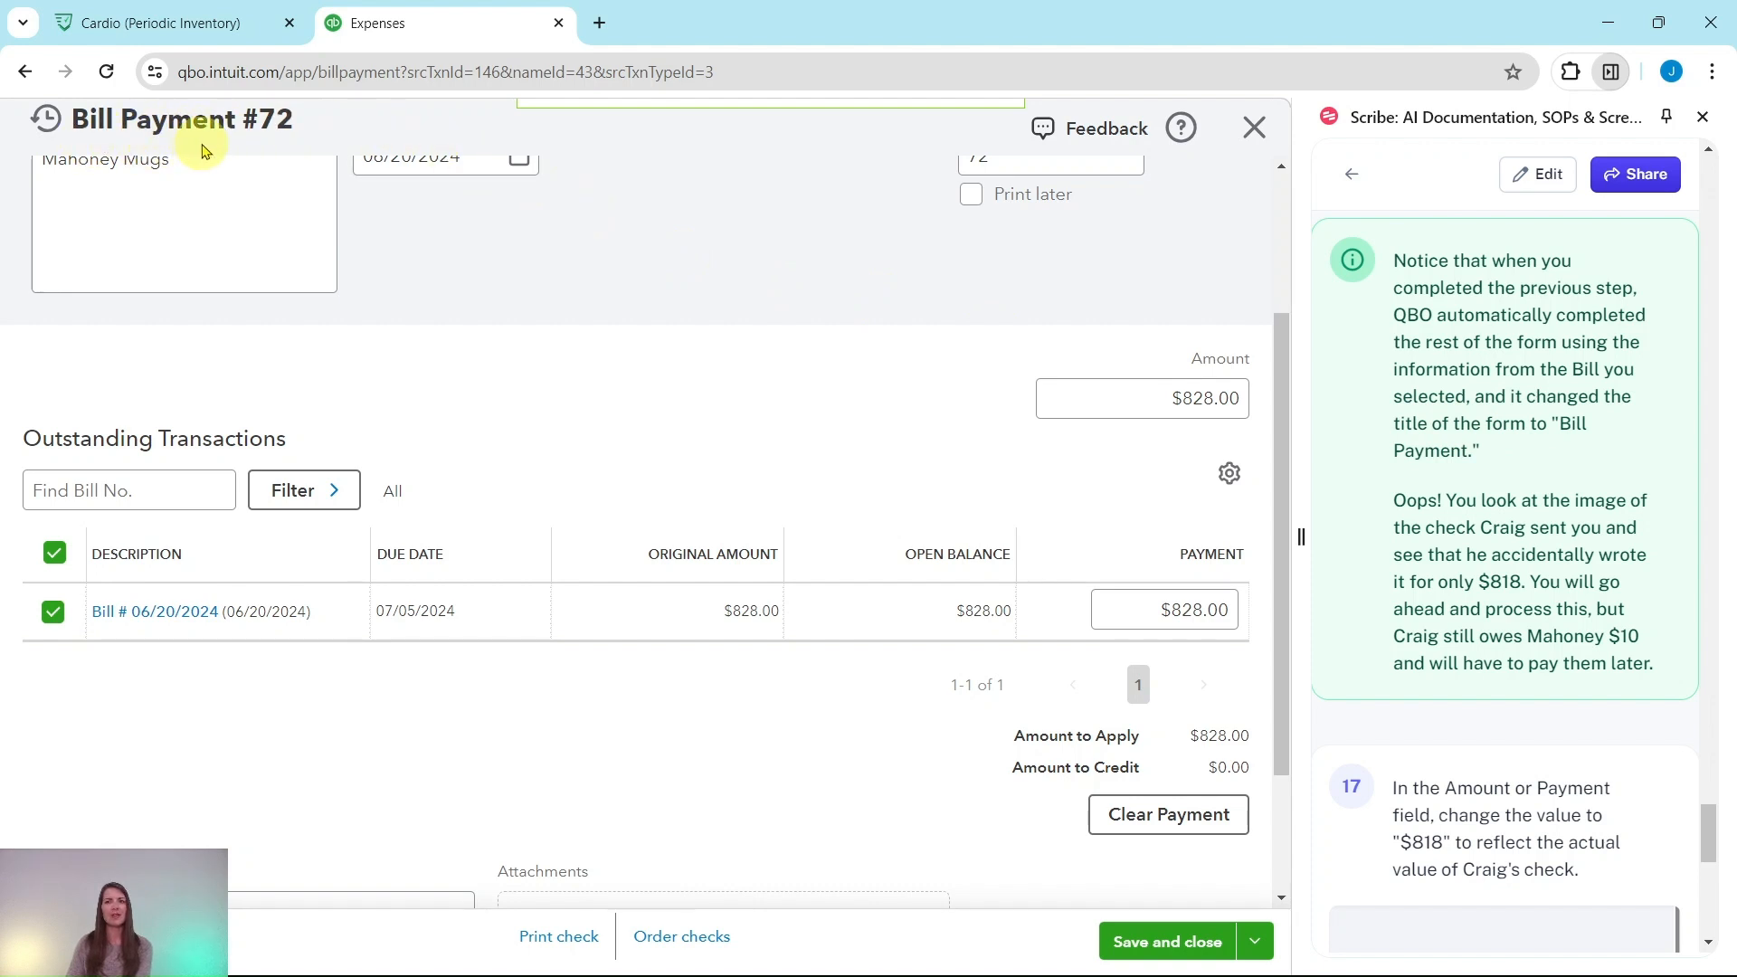
pyautogui.scroll(-1, 1568, 506)
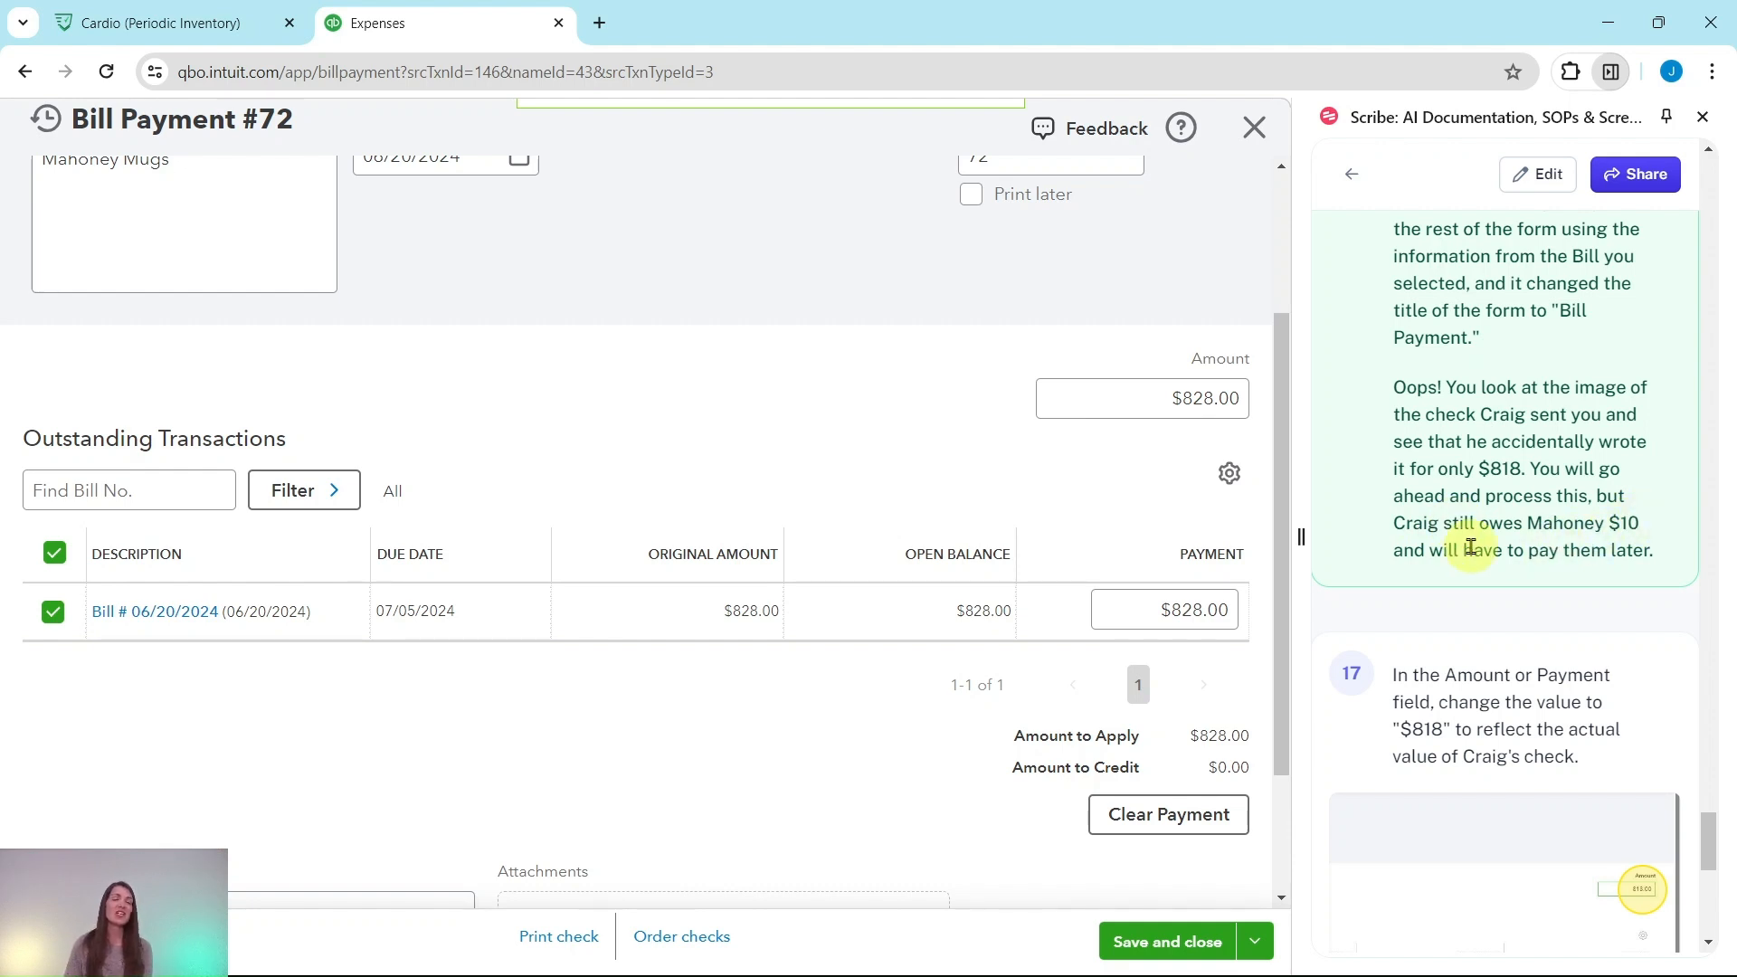
pyautogui.scroll(-5, 1502, 543)
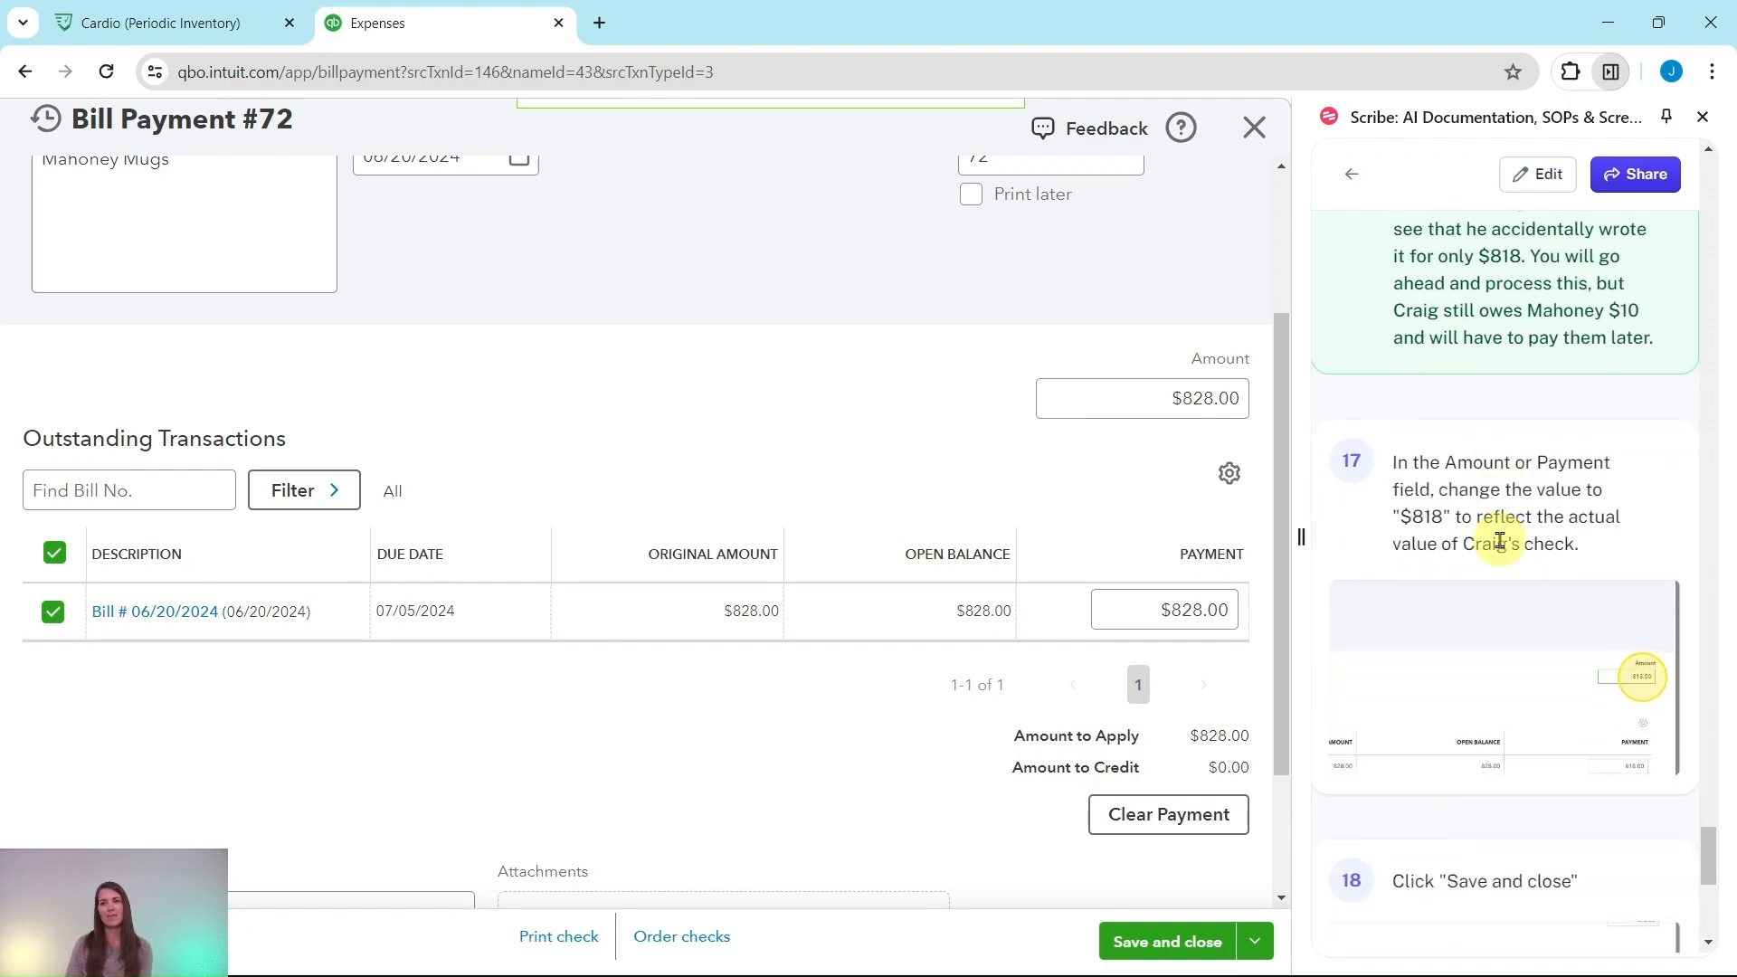
pyautogui.scroll(1, 1503, 547)
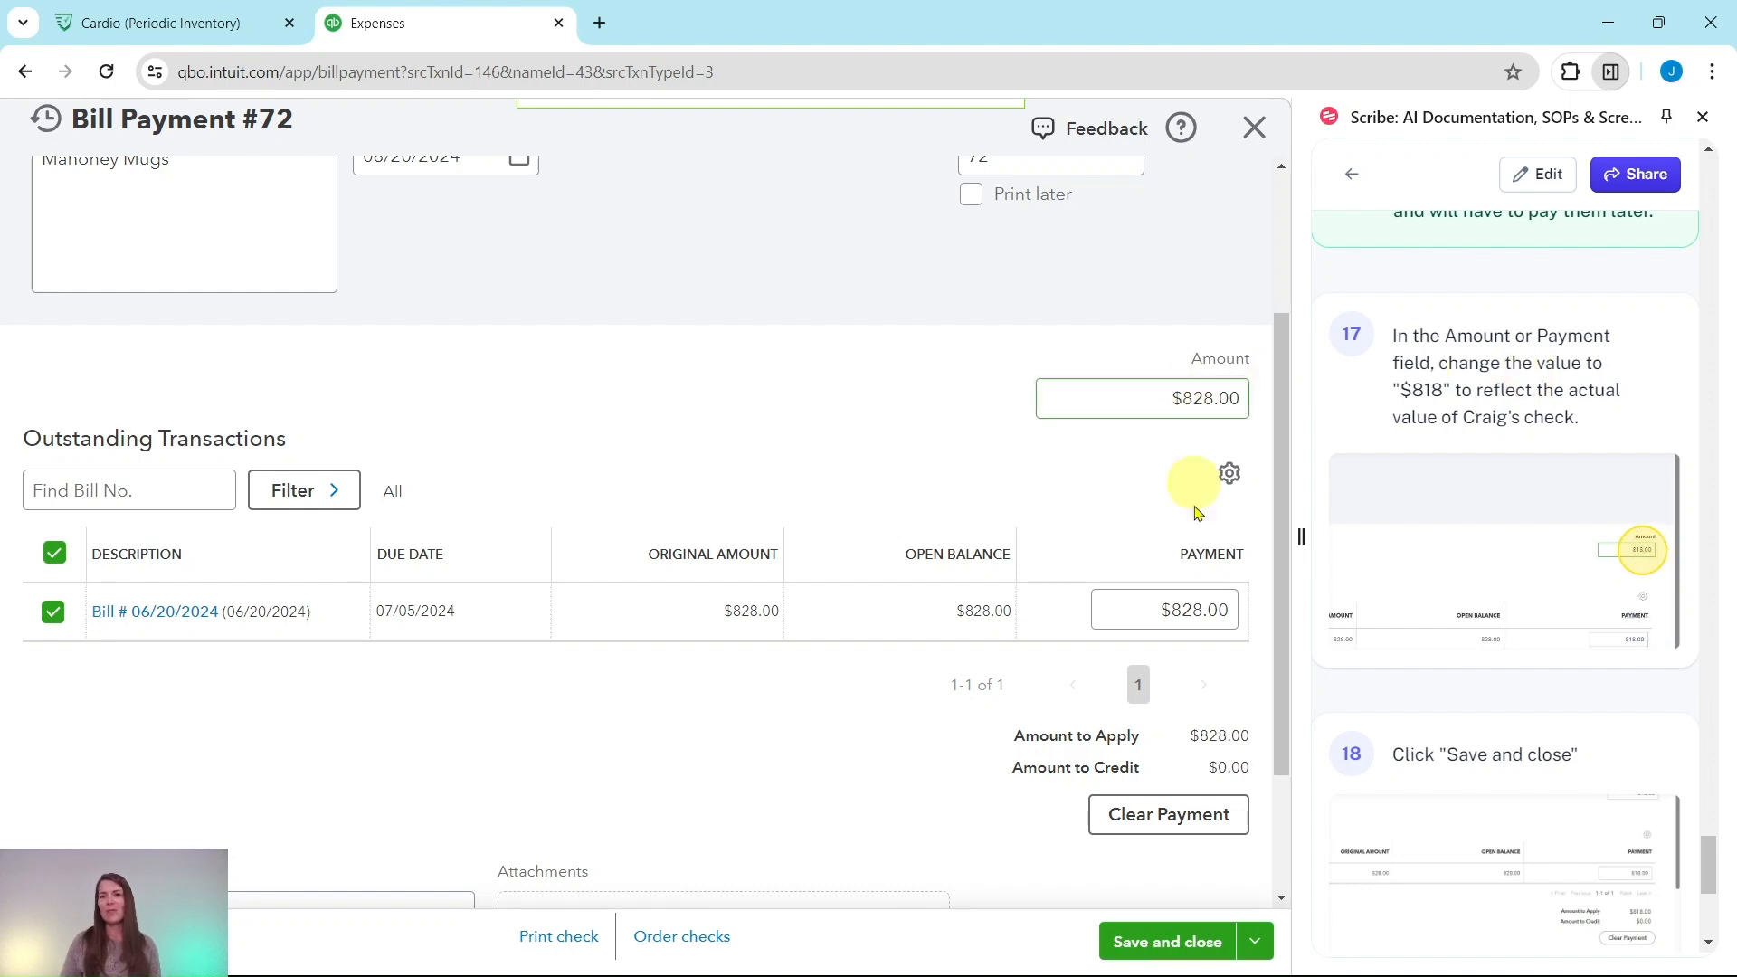
pyautogui.click(1199, 399)
pyautogui.click(1209, 400)
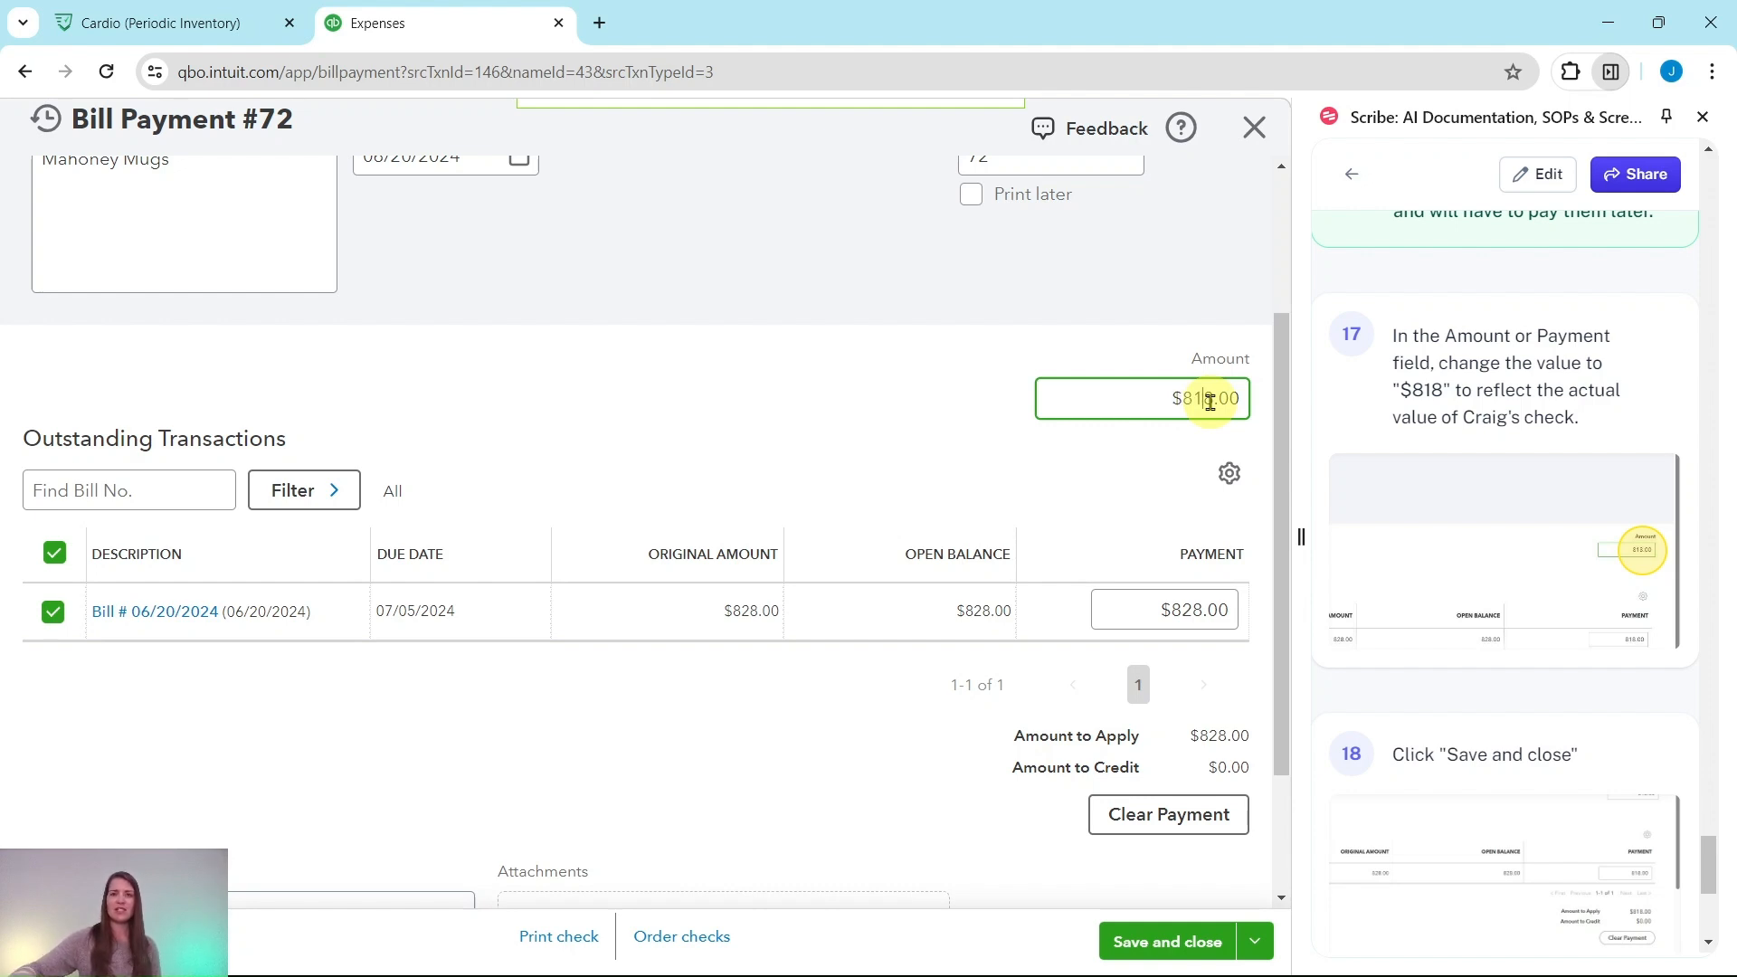
pyautogui.press('Tab')
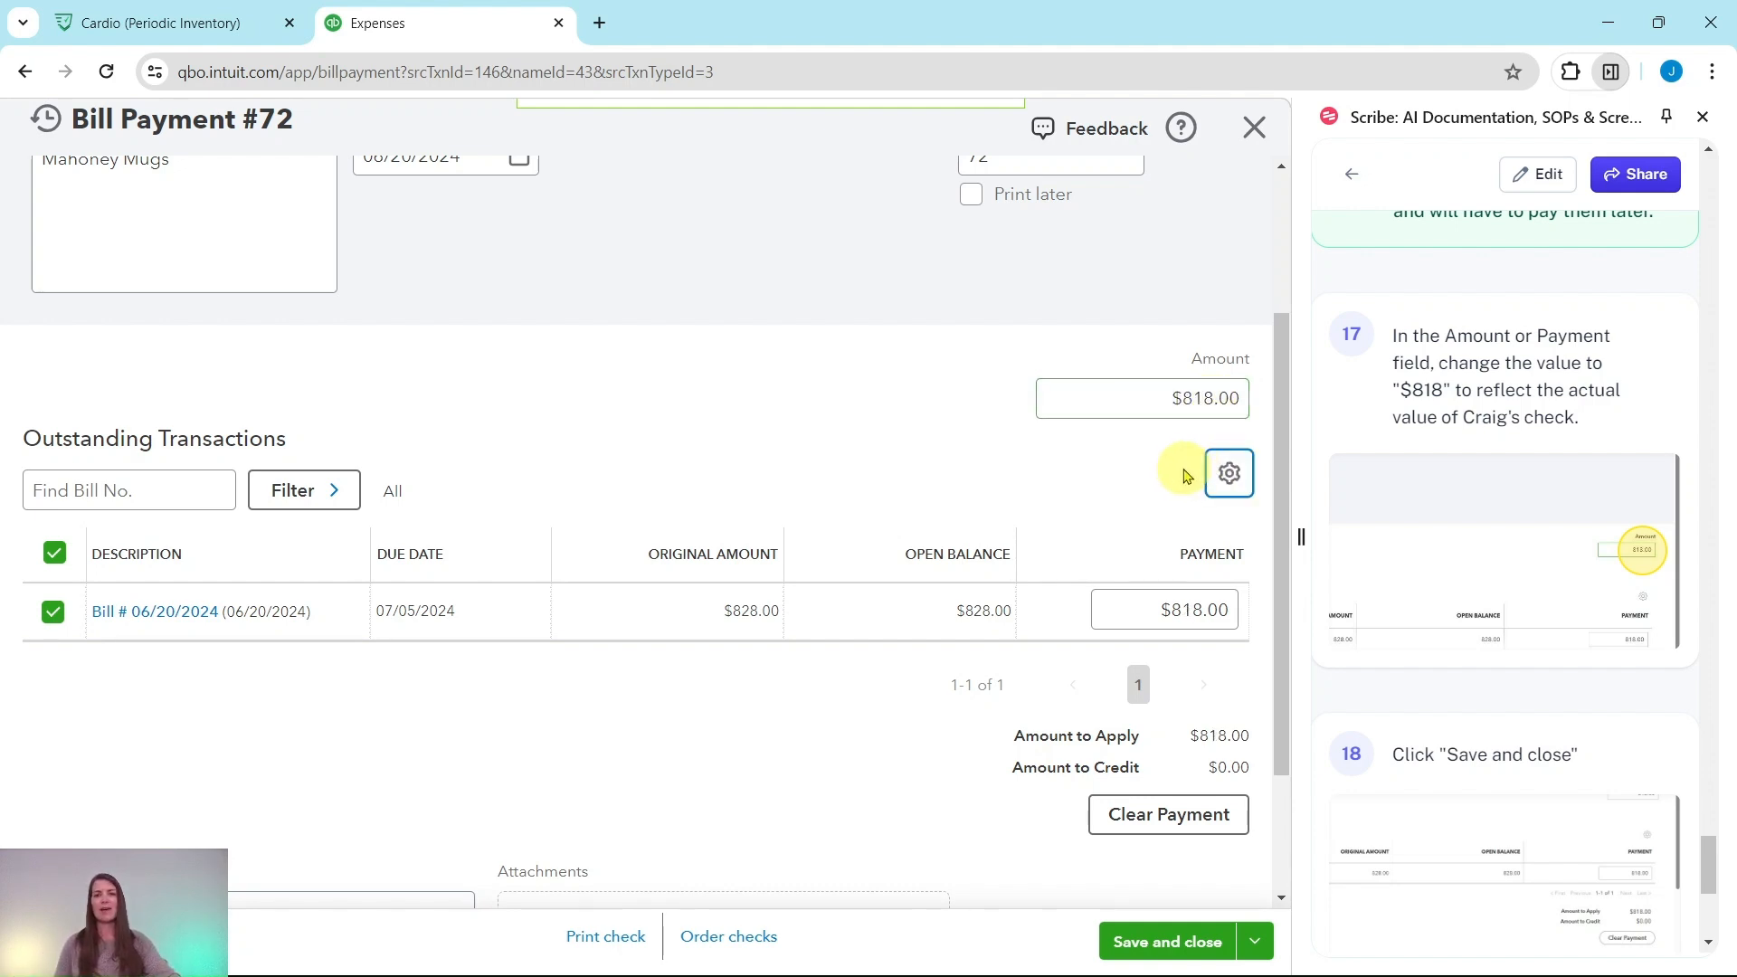
# Review the bill payment's details and applied amount, and save and close it
pyautogui.scroll(2, 1179, 472)
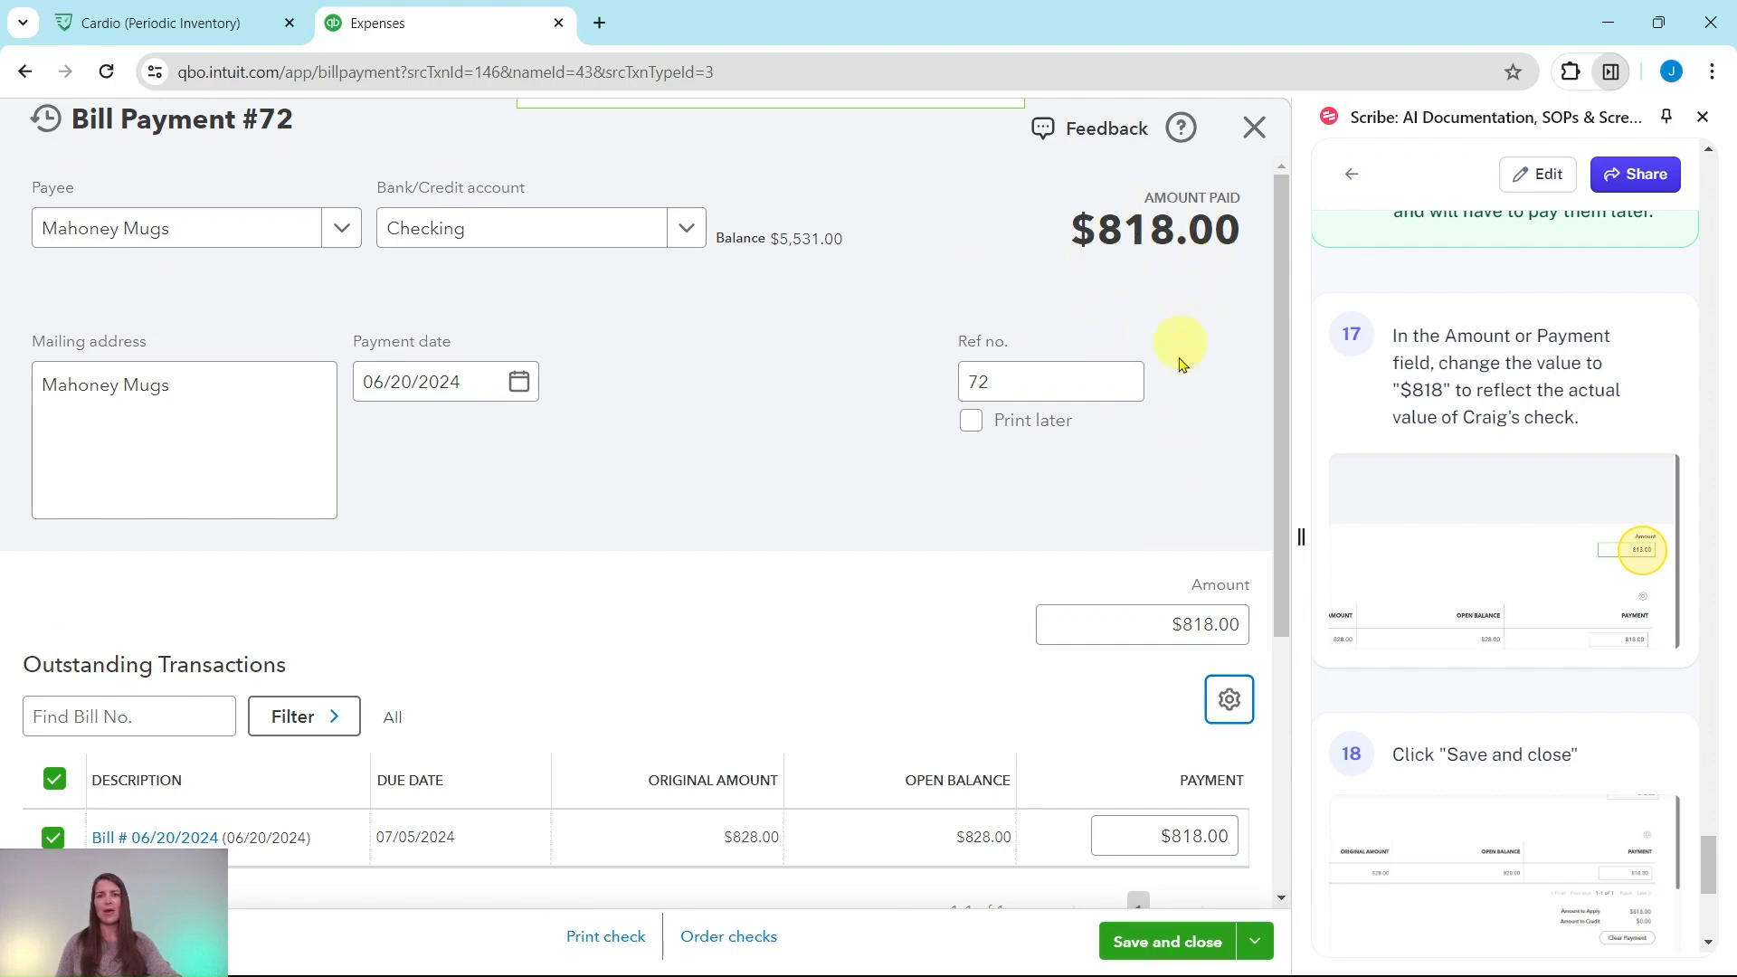
pyautogui.scroll(-4, 1131, 484)
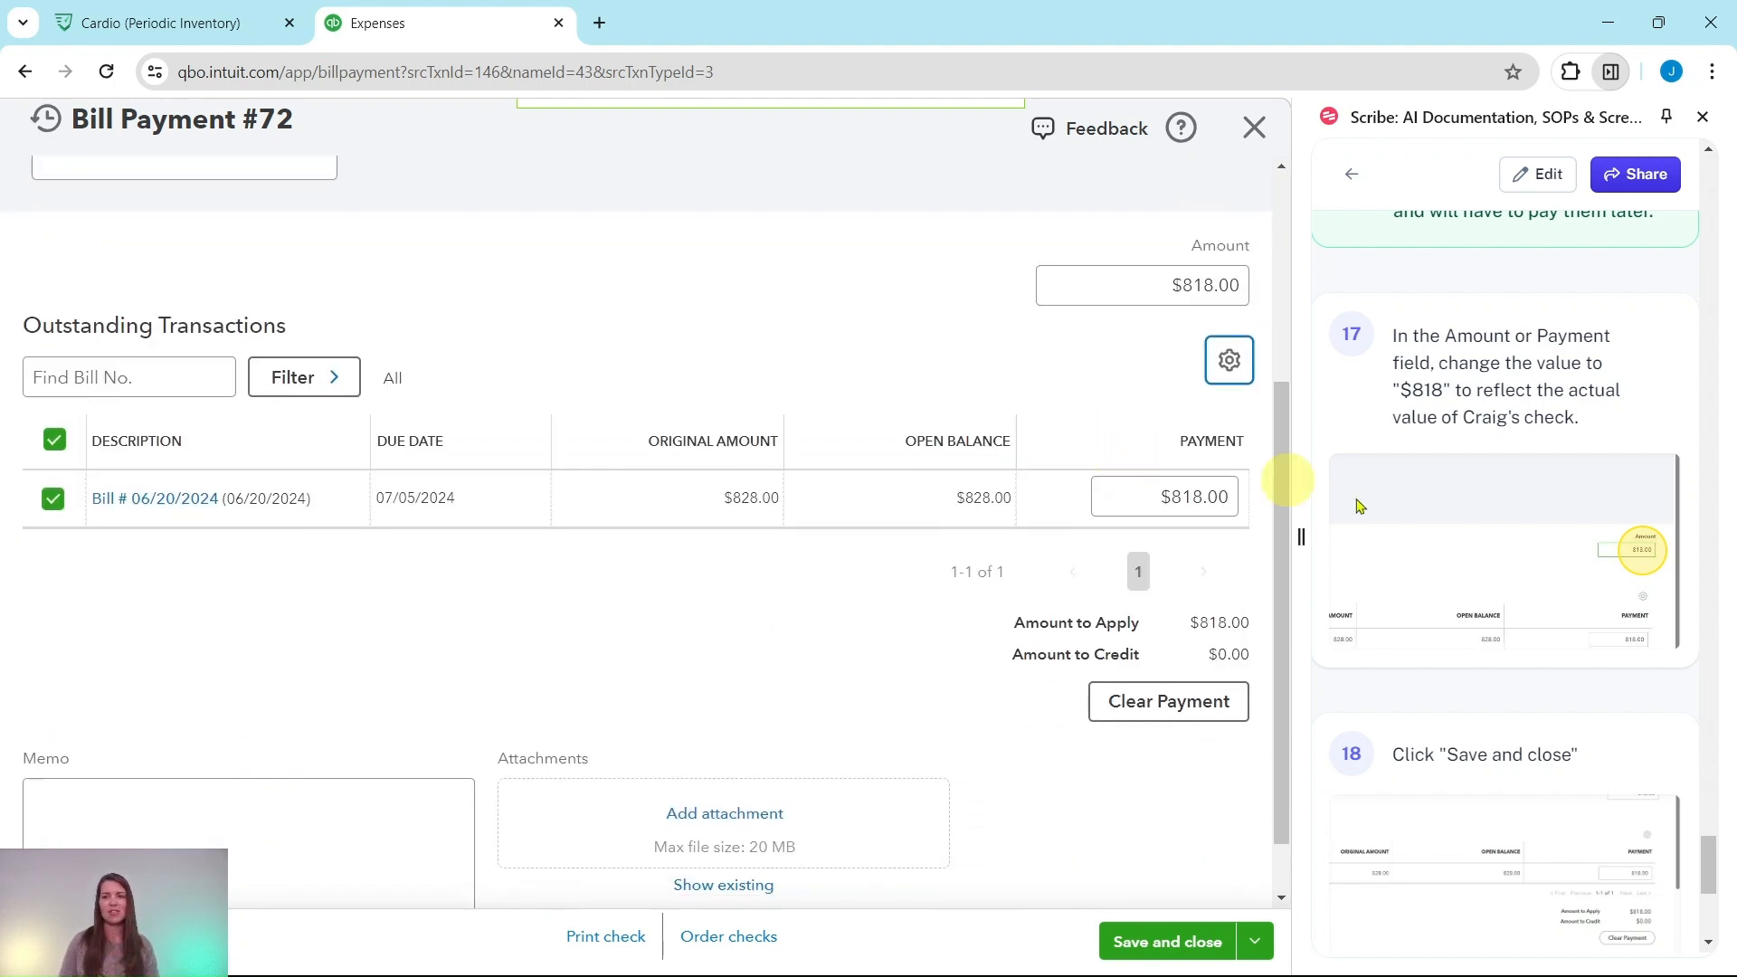
pyautogui.scroll(-3, 1520, 568)
pyautogui.scroll(1, 1502, 570)
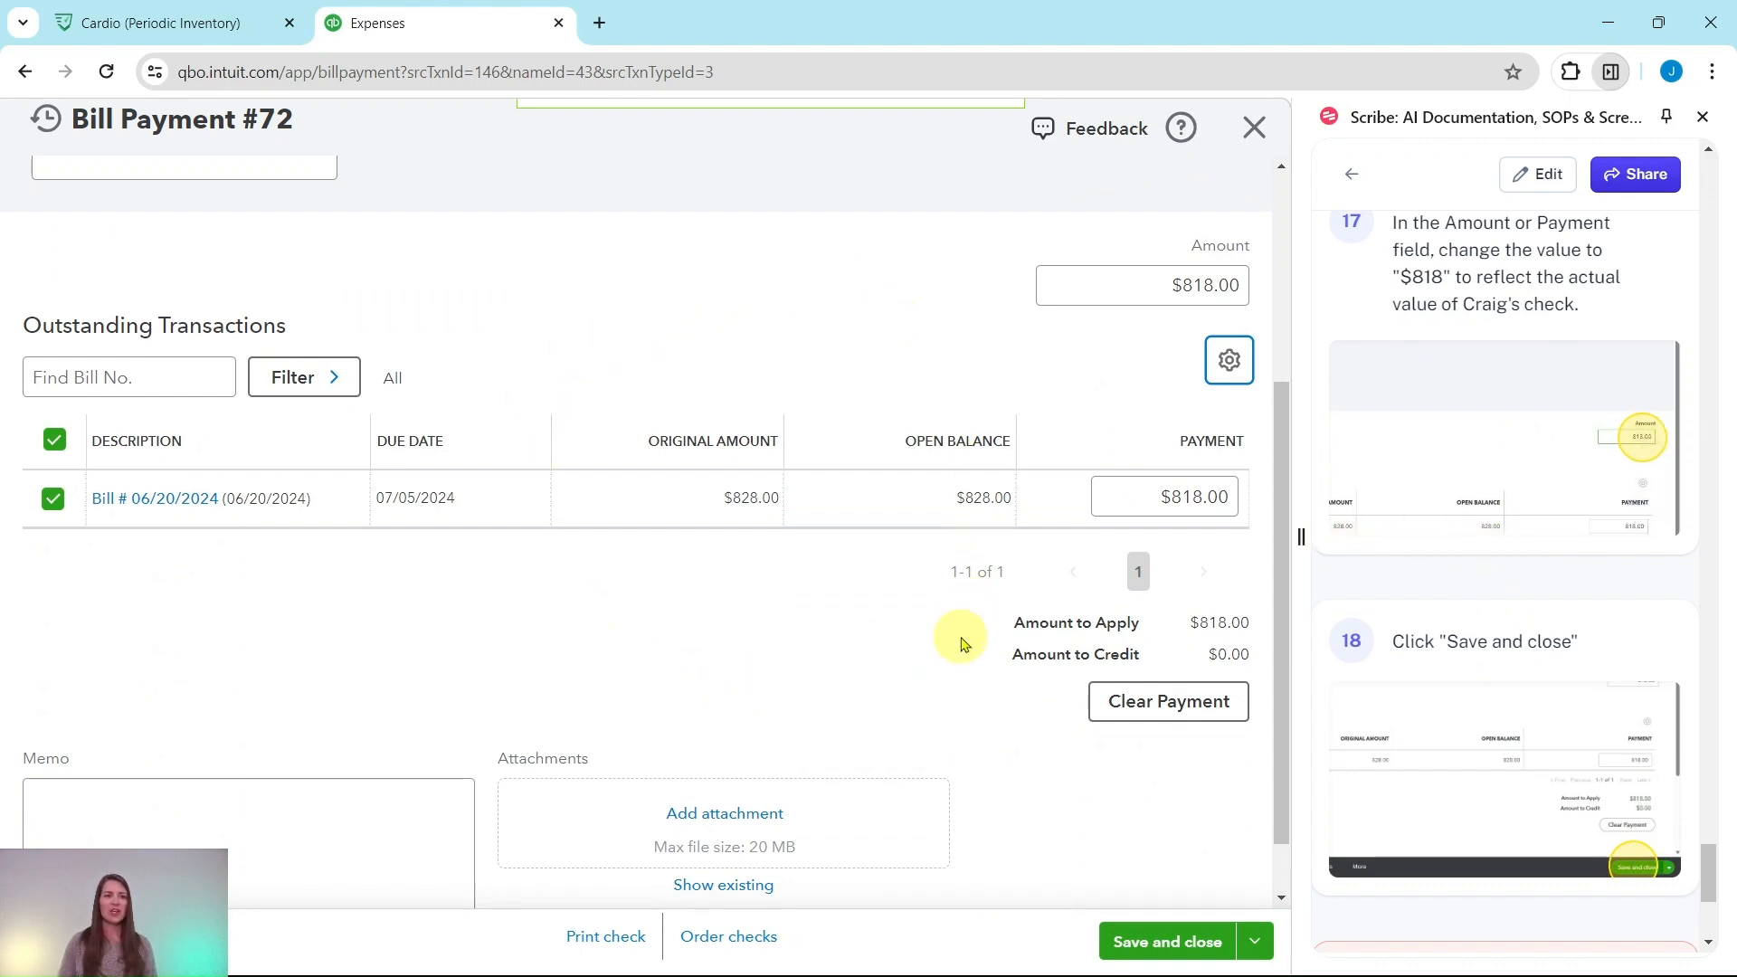
pyautogui.scroll(3, 963, 647)
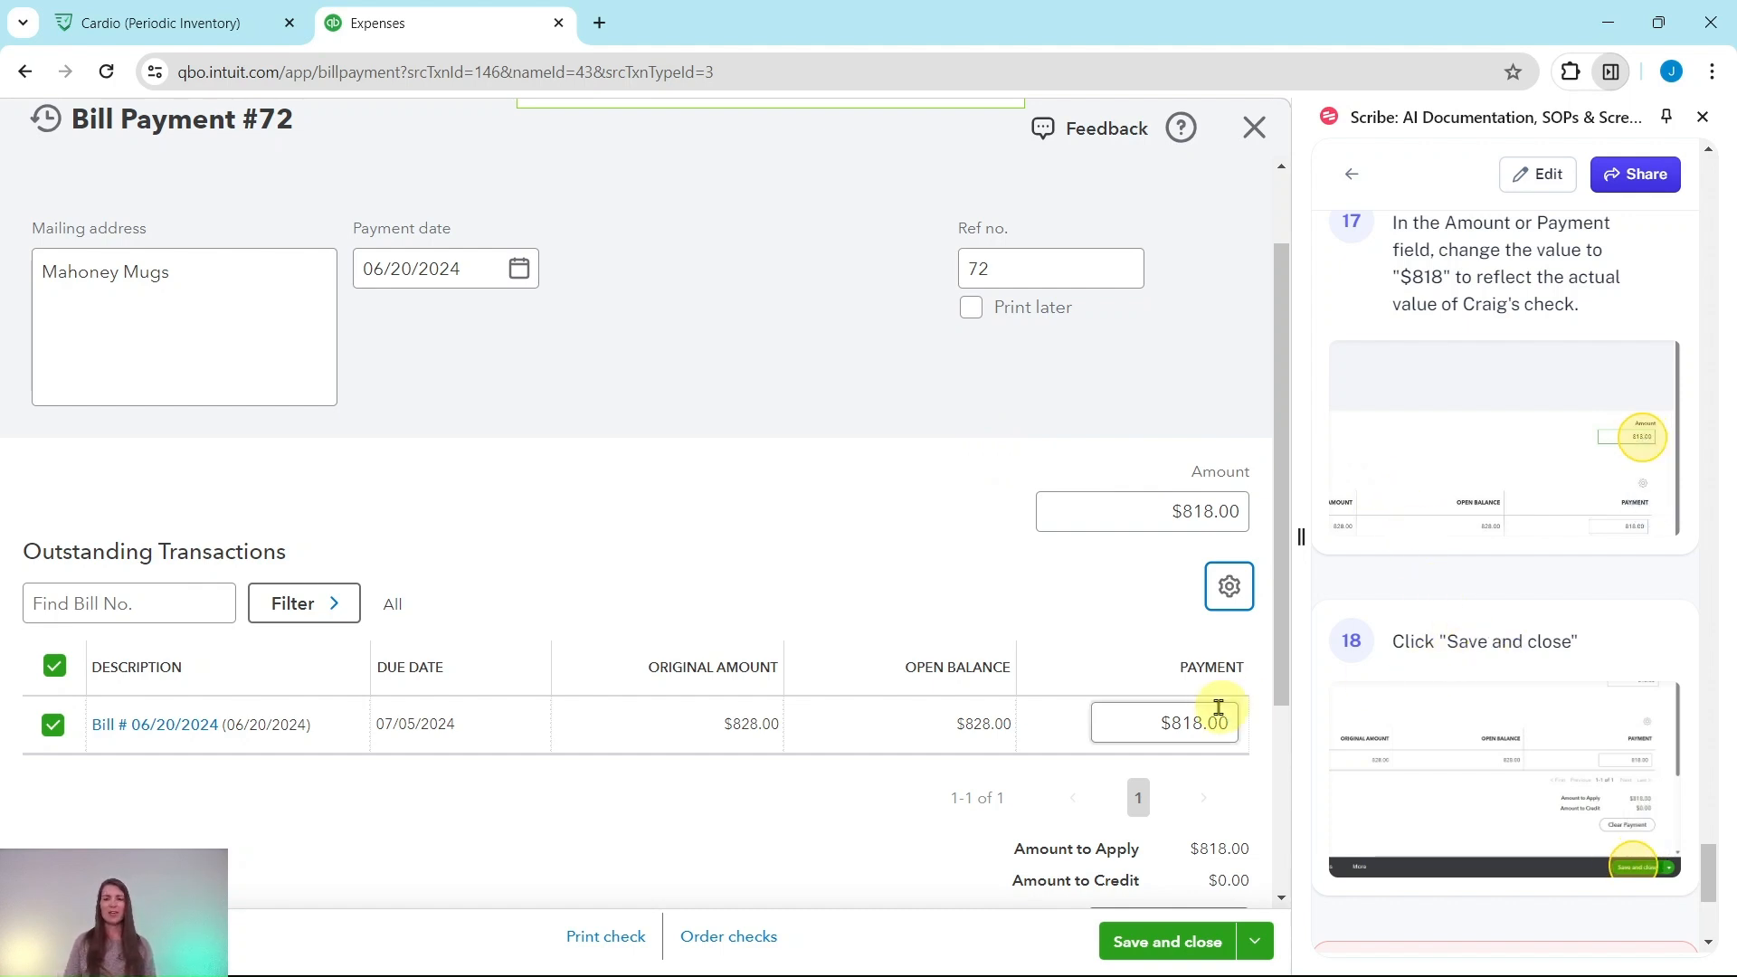
pyautogui.click(1173, 946)
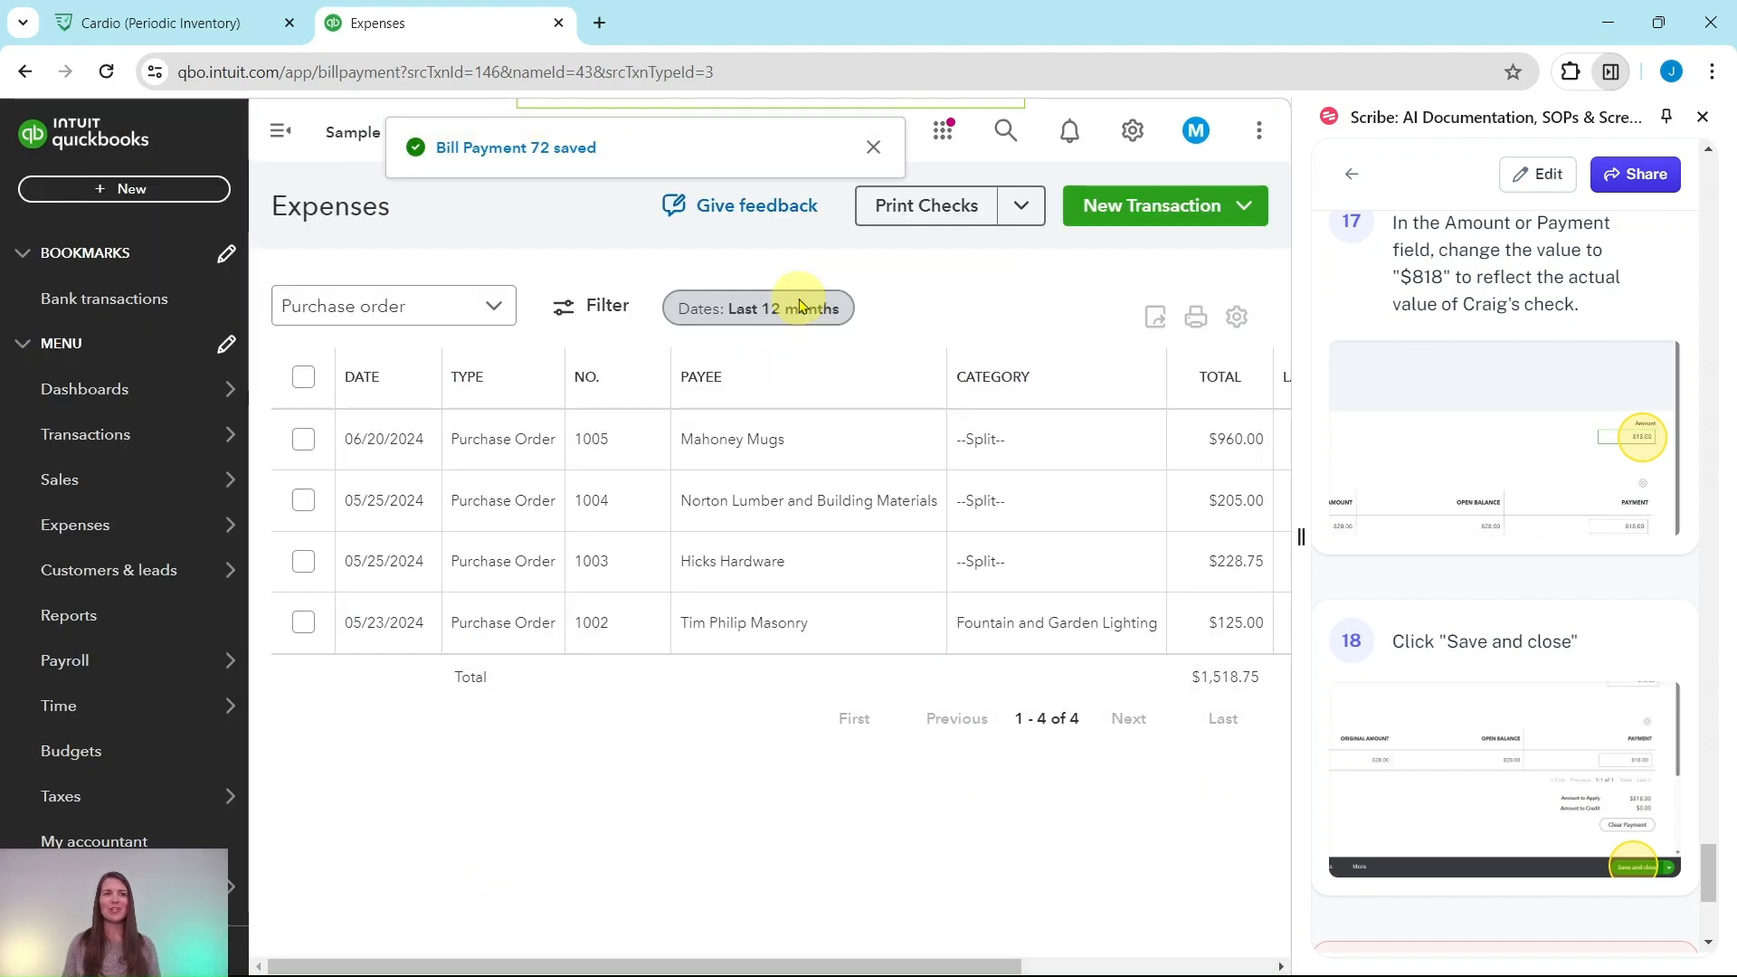
pyautogui.scroll(-3, 1390, 545)
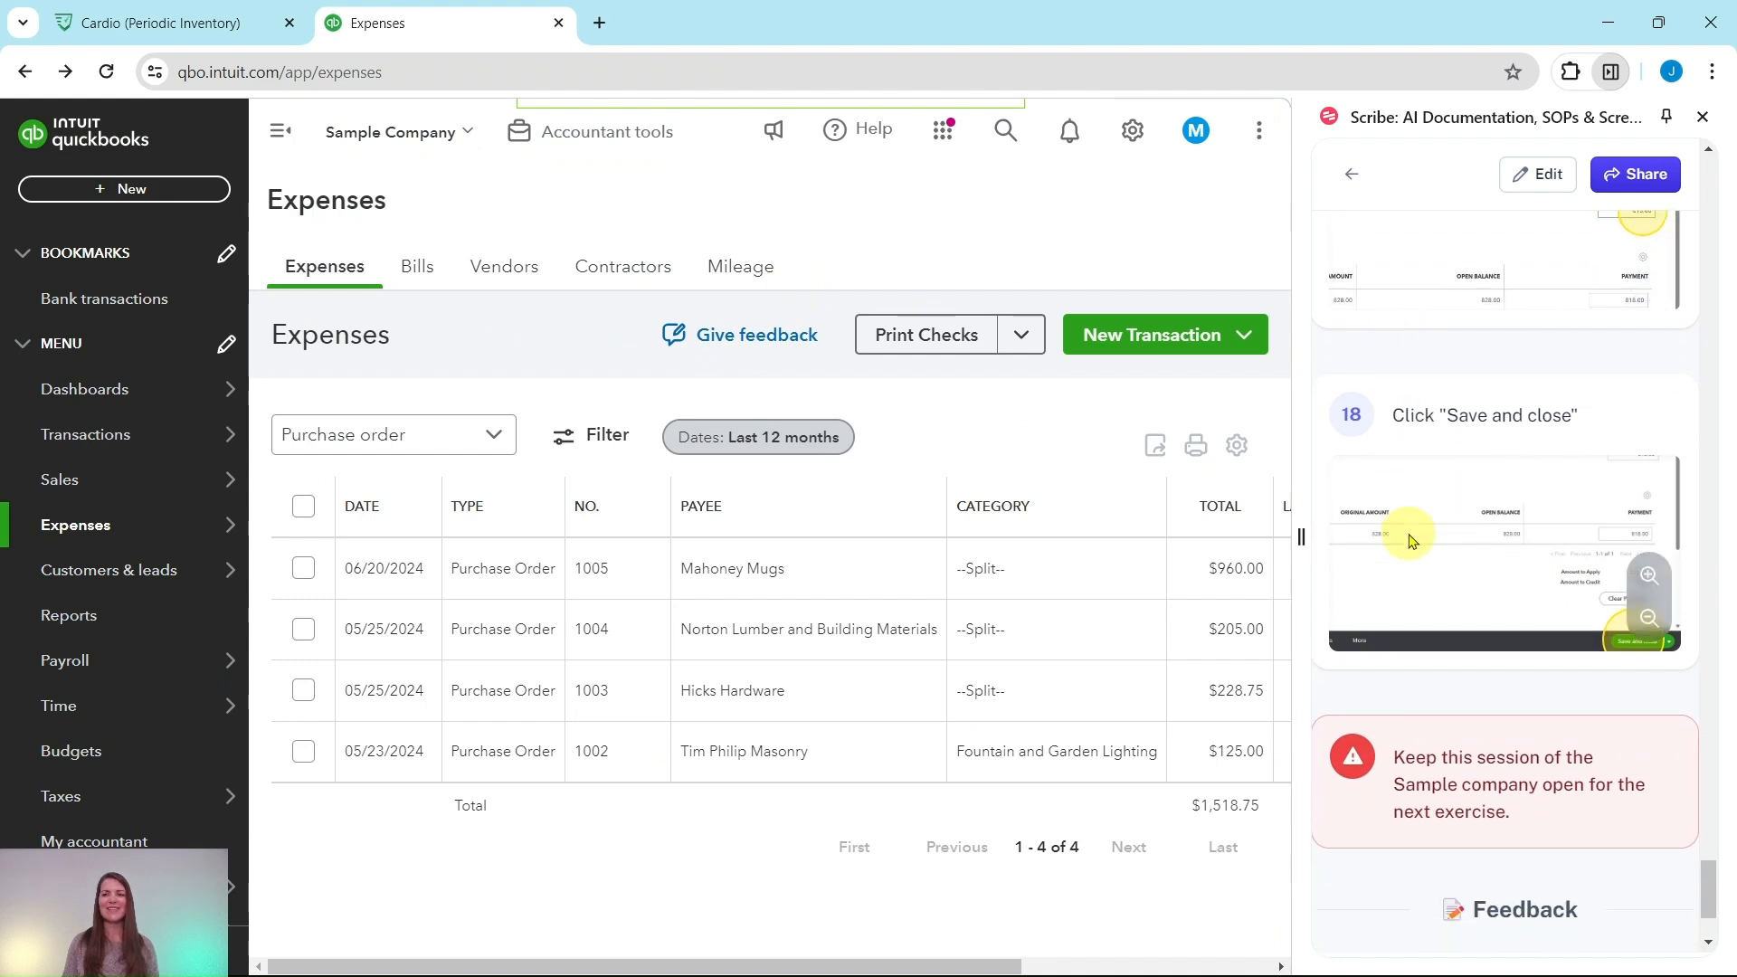